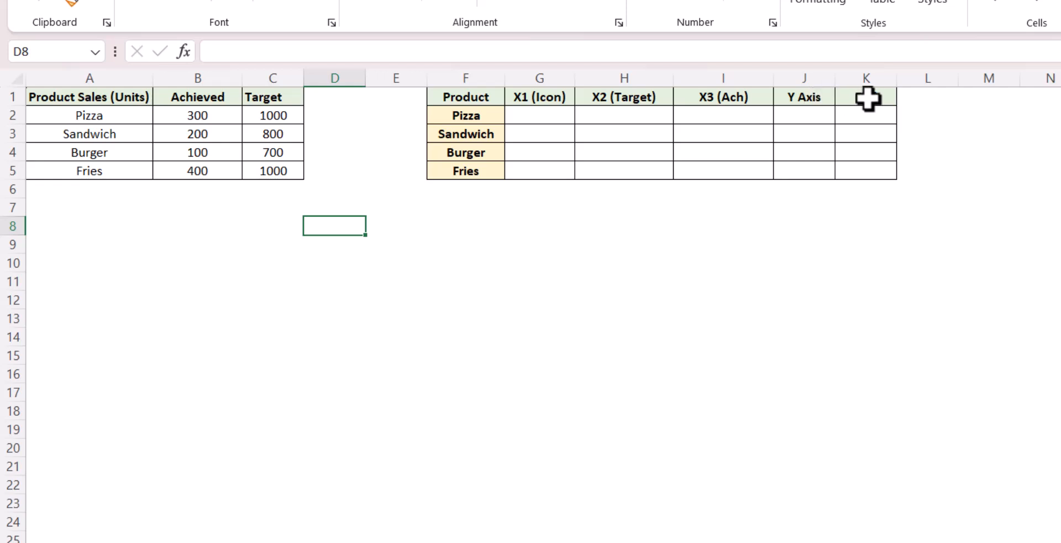
Step: Enter 0 for every product in the X1 (Icon) column, cells G2 to G5
{"action": "left_click", "coordinate": [534, 114]}
{"action": "type", "text": "0"}
{"action": "left_click", "coordinate": [575, 227]}
{"action": "left_click", "coordinate": [563, 118]}
{"action": "key", "text": "ctrl+c"}
{"action": "left_click_drag", "start_coordinate": [554, 132], "coordinate": [551, 170]}
{"action": "key", "text": "ctrl+v"}
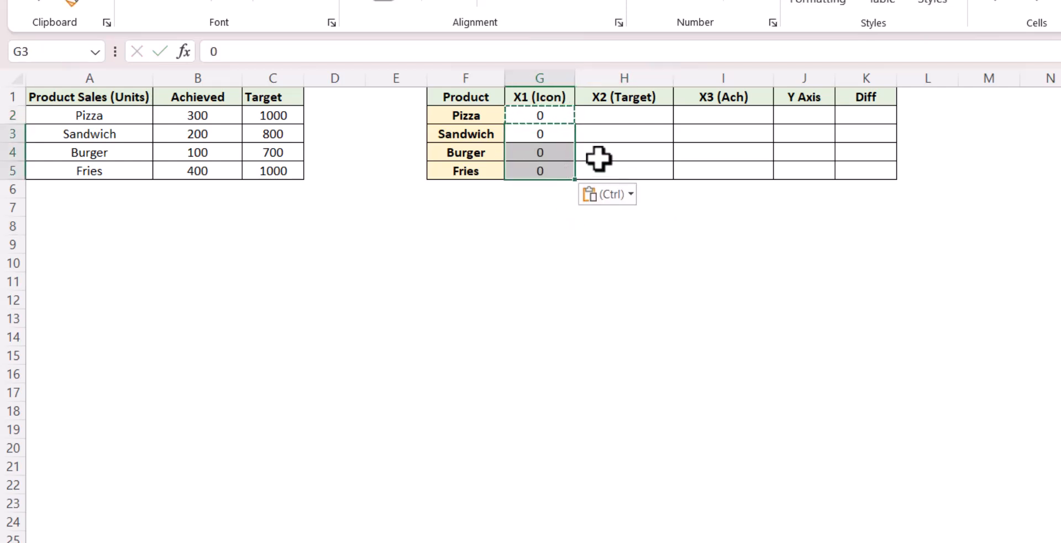
{"action": "key", "text": "Escape"}
Step: Link the X2 (Target) column to the Target figures with =C2 in H2, and fill the formula through H5
{"action": "left_click", "coordinate": [626, 118]}
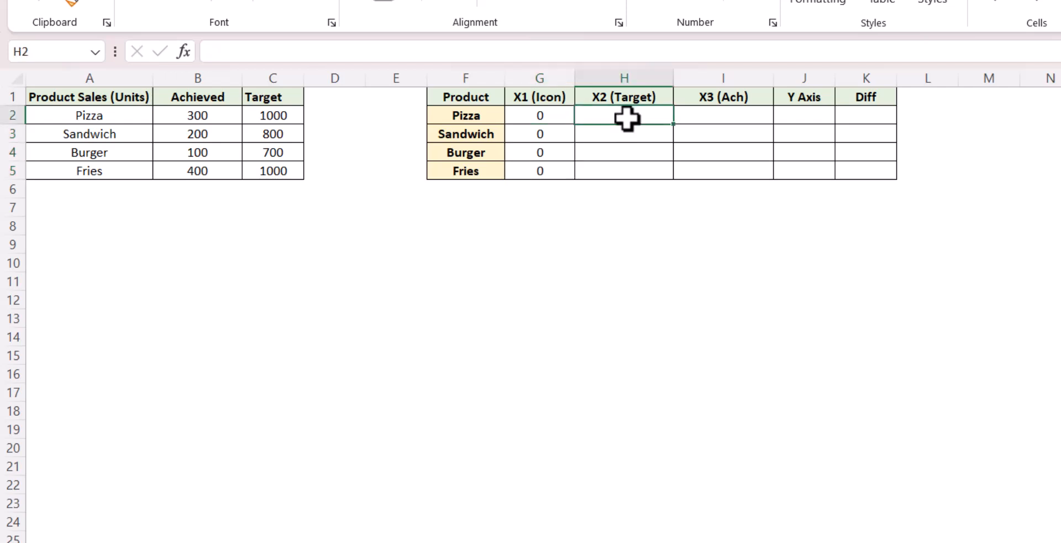
{"action": "type", "text": "="}
{"action": "left_click", "coordinate": [275, 115]}
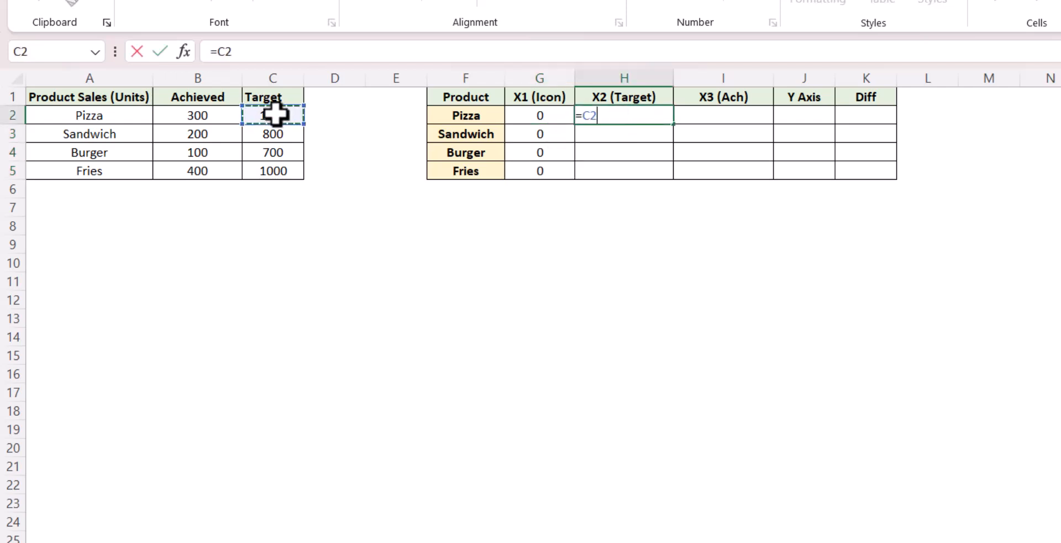
{"action": "key", "text": "Return"}
{"action": "left_click", "coordinate": [622, 117]}
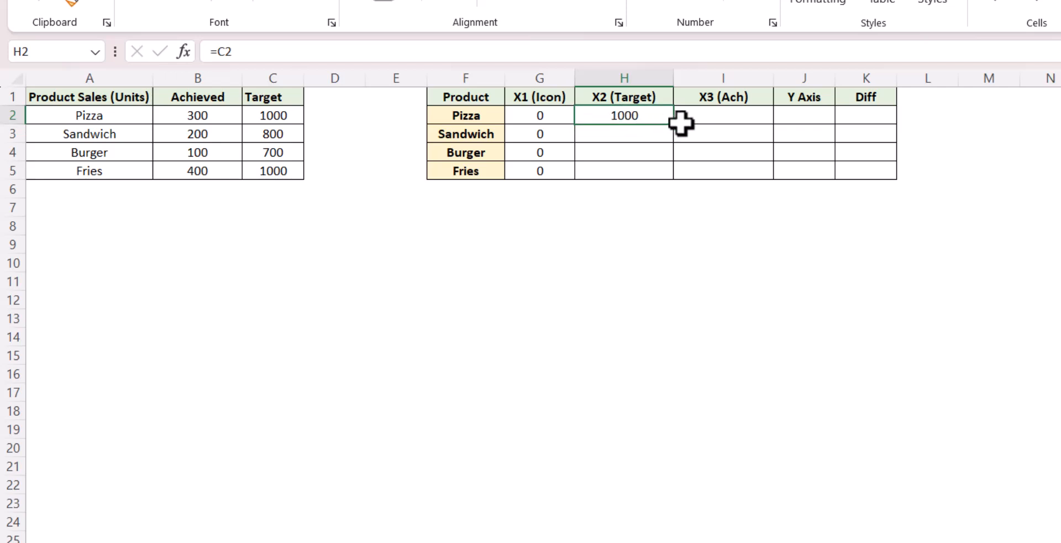
{"action": "left_click_drag", "start_coordinate": [679, 126], "coordinate": [671, 185]}
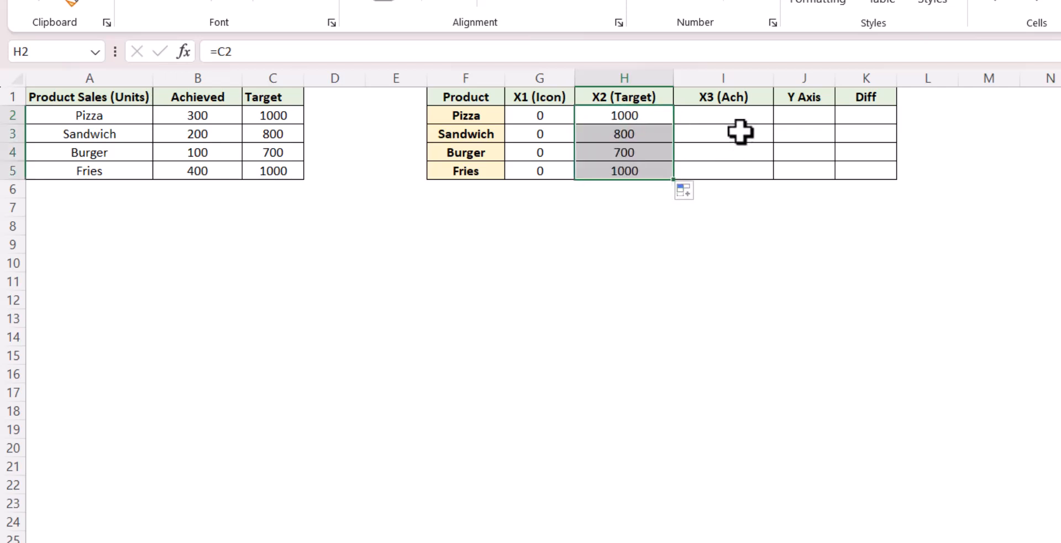
Step: Link the X3 (Ach) column to the Achieved figures with =B2 in I2, and fill the formula through I5
{"action": "left_click", "coordinate": [742, 118]}
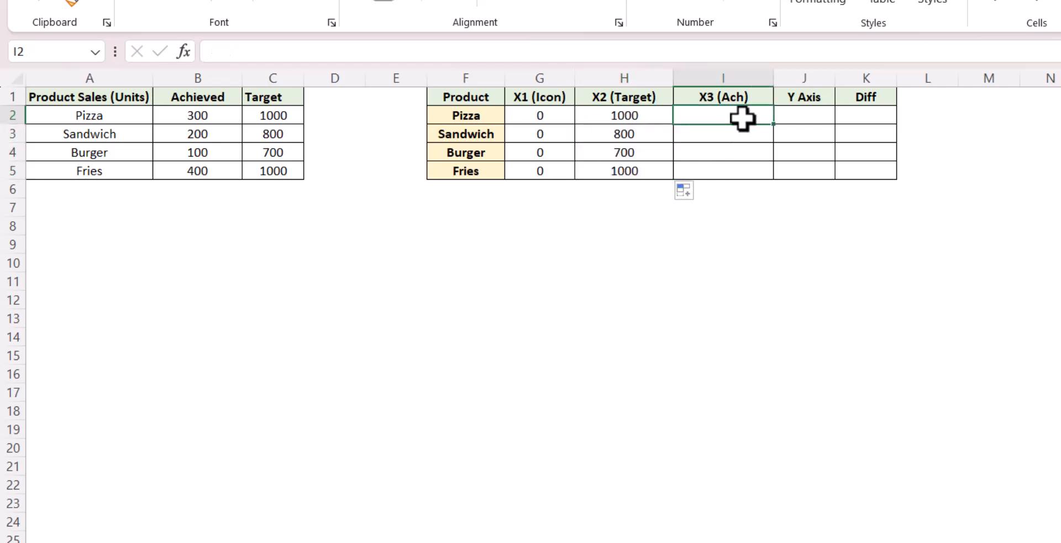
{"action": "type", "text": "="}
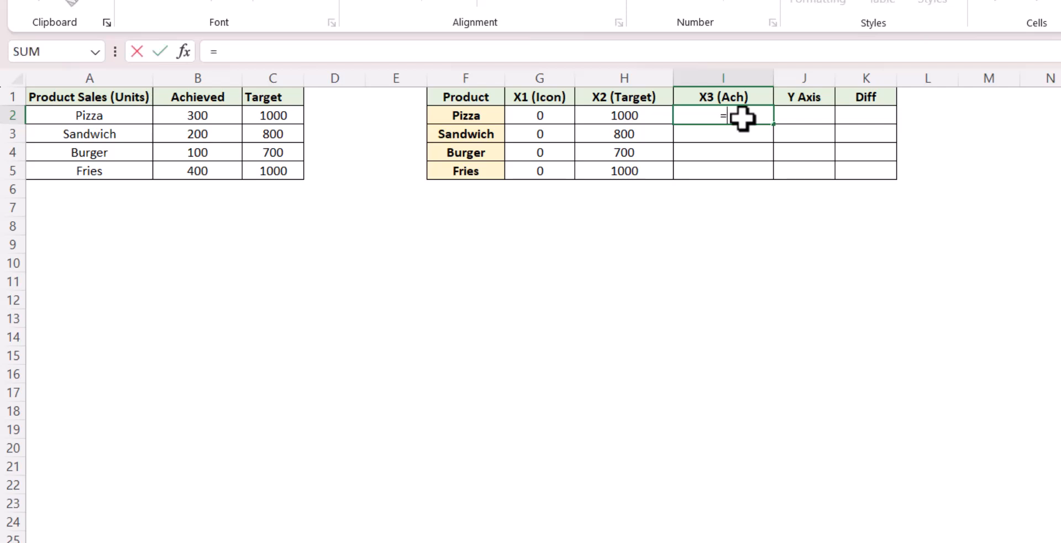
{"action": "left_click", "coordinate": [220, 117]}
{"action": "key", "text": "Return"}
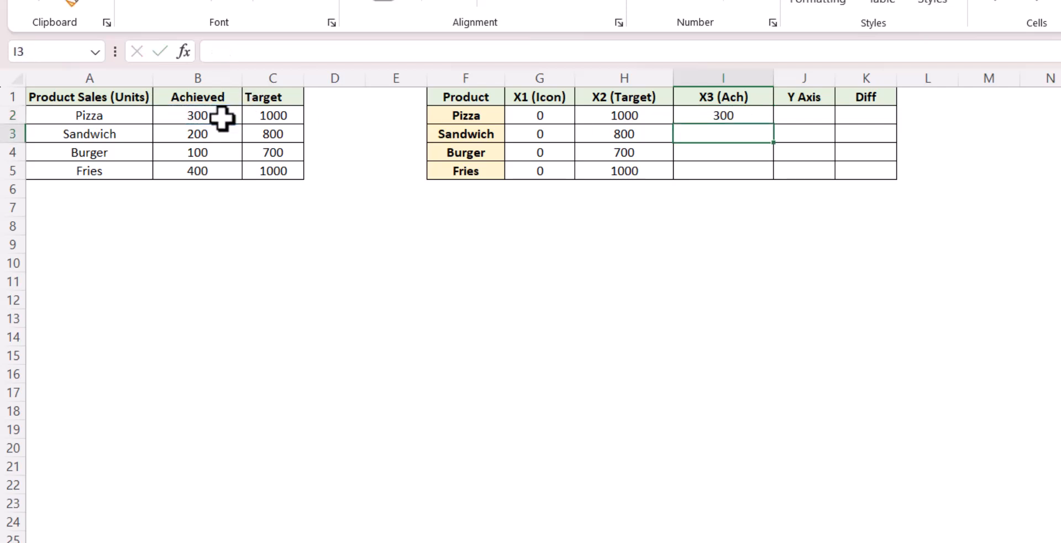
{"action": "left_click", "coordinate": [736, 114]}
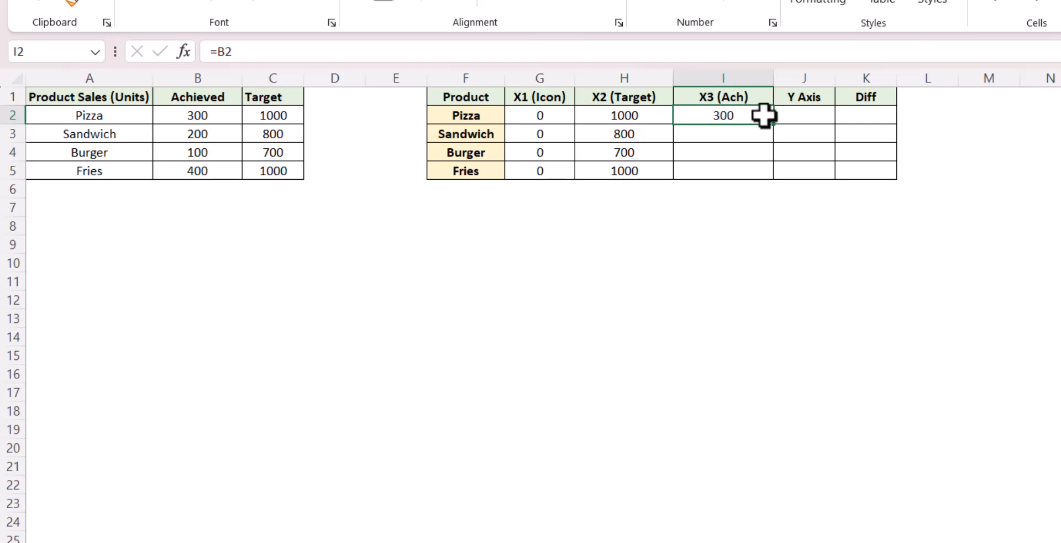
{"action": "left_click_drag", "start_coordinate": [773, 124], "coordinate": [774, 174]}
Step: Calculate the Diff column as target minus achieved with =H2-I2 in K2, and fill the formula through K5
{"action": "left_click", "coordinate": [863, 117]}
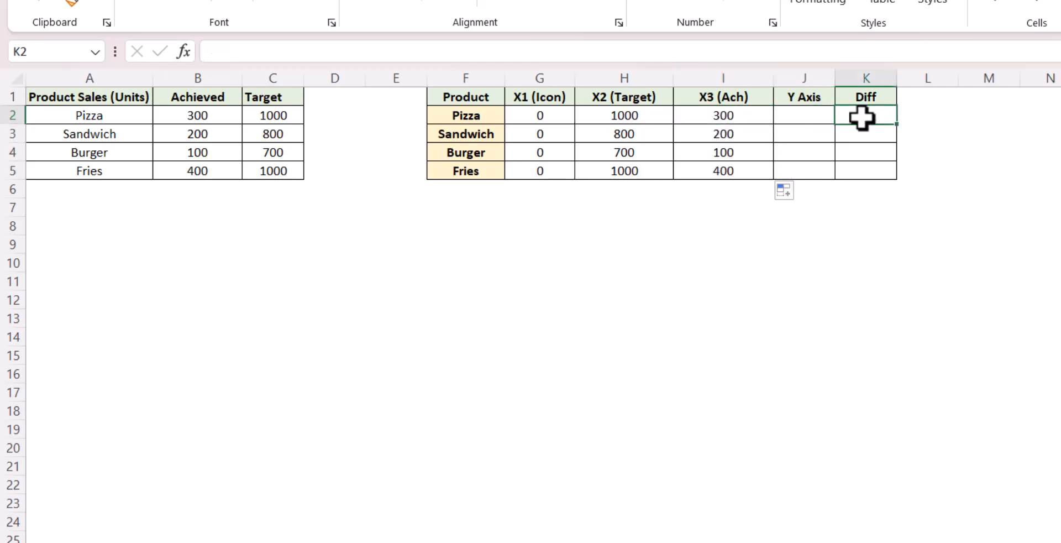
{"action": "type", "text": "="}
{"action": "left_click", "coordinate": [643, 119]}
{"action": "type", "text": "-"}
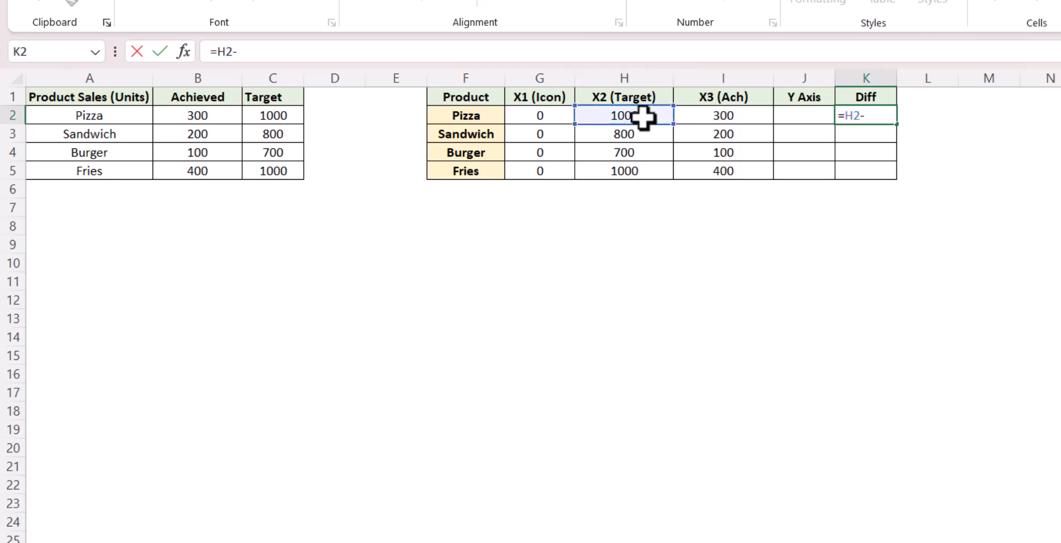
{"action": "left_click", "coordinate": [755, 111]}
{"action": "key", "text": "Return"}
{"action": "left_click", "coordinate": [852, 113]}
{"action": "left_click_drag", "start_coordinate": [899, 126], "coordinate": [888, 180]}
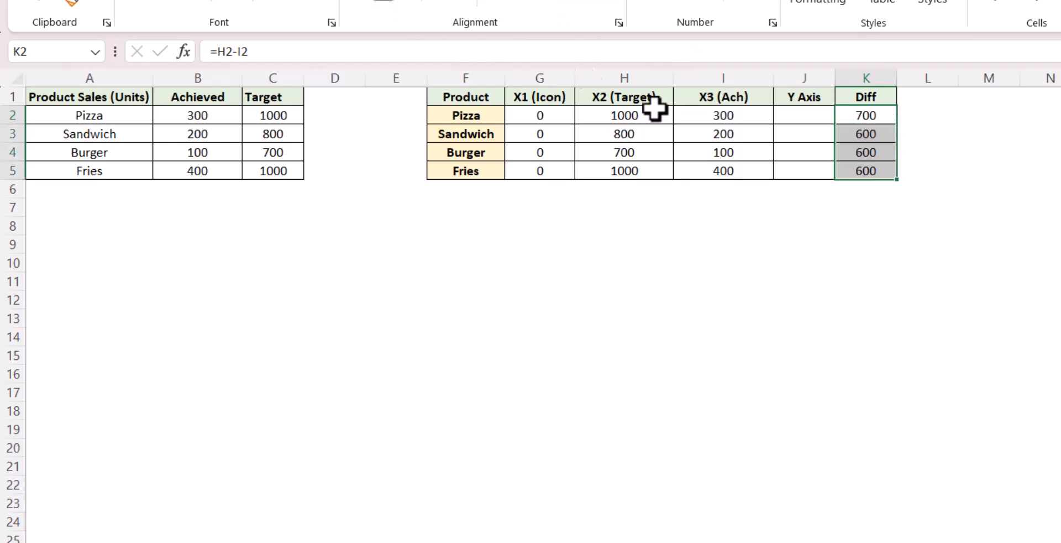
Step: Enter the Y Axis values 1, 3, 5 and 7 for Pizza, Sandwich, Burger and Fries in J2 to J5
{"action": "left_click", "coordinate": [785, 119]}
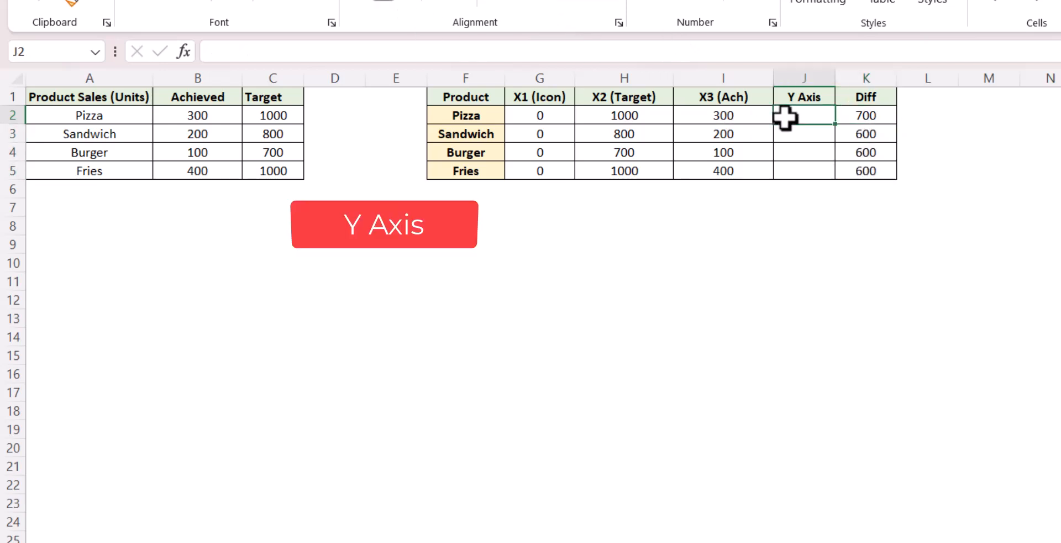
{"action": "type", "text": "1"}
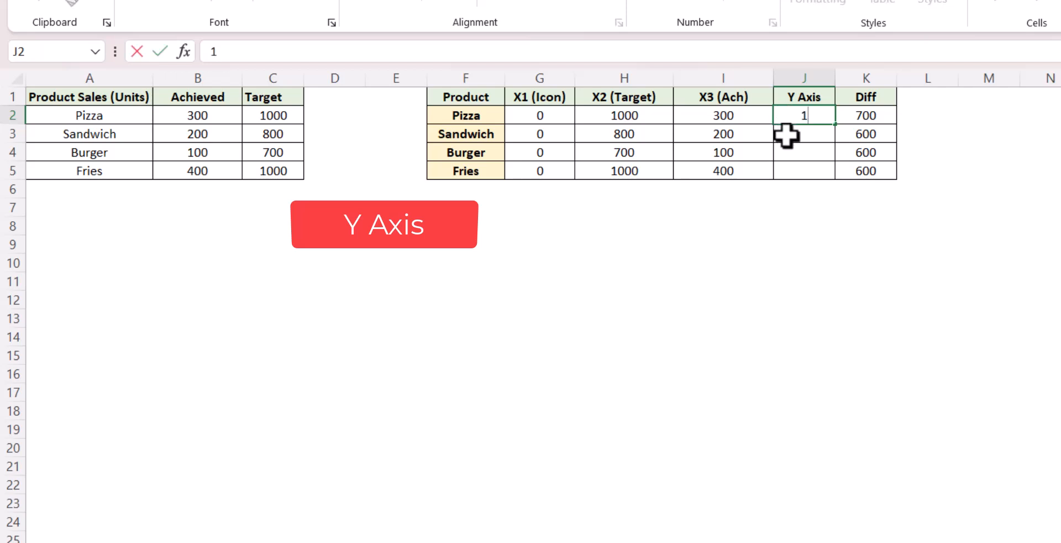
{"action": "left_click", "coordinate": [786, 134]}
{"action": "type", "text": "3"}
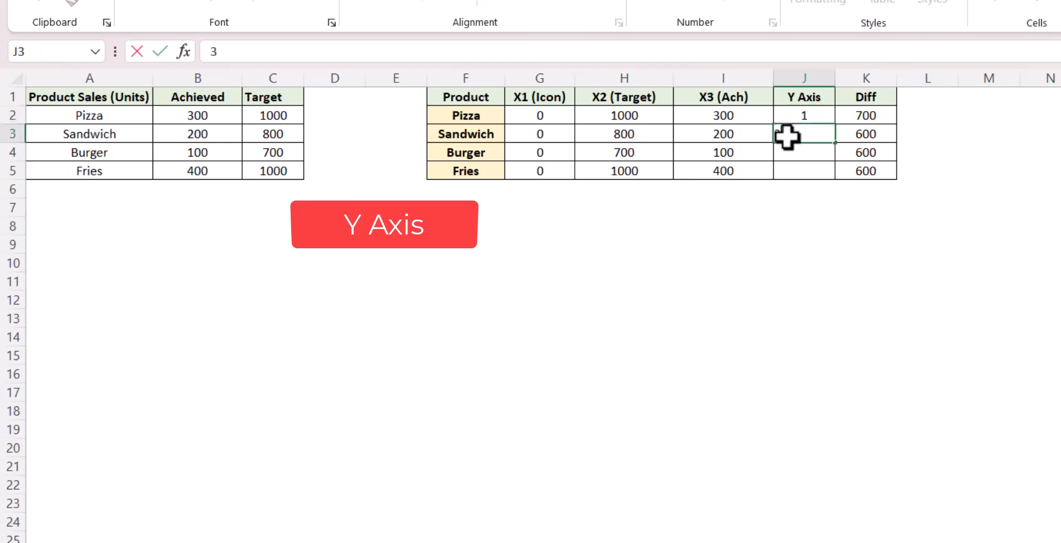
{"action": "left_click", "coordinate": [791, 155]}
{"action": "type", "text": "5"}
{"action": "left_click", "coordinate": [791, 172]}
{"action": "type", "text": "7"}
{"action": "left_click", "coordinate": [806, 241]}
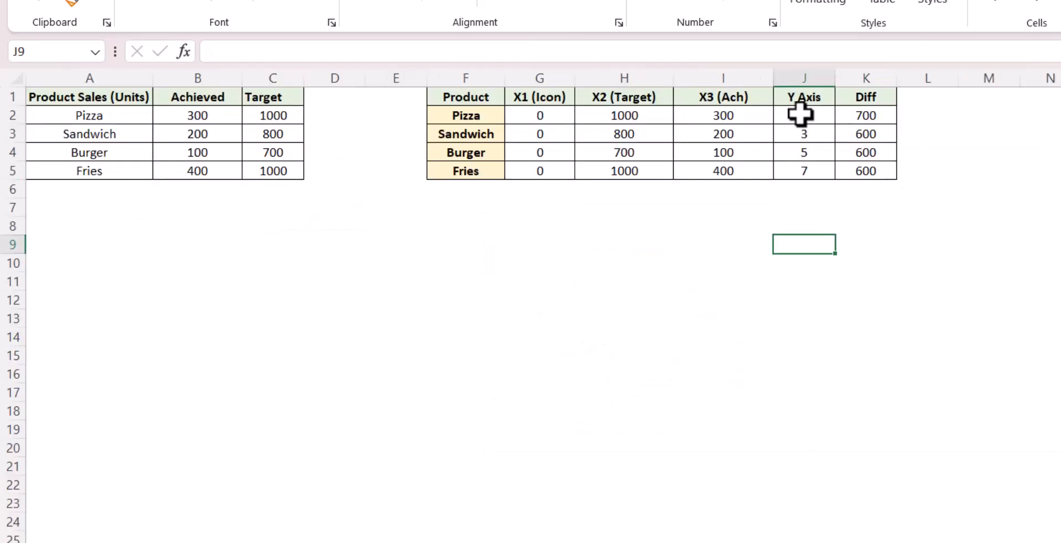
Step: Insert an empty markers-only scatter chart on the Workings sheet, starting from a blank cell below the helper table
{"action": "left_click", "coordinate": [679, 296]}
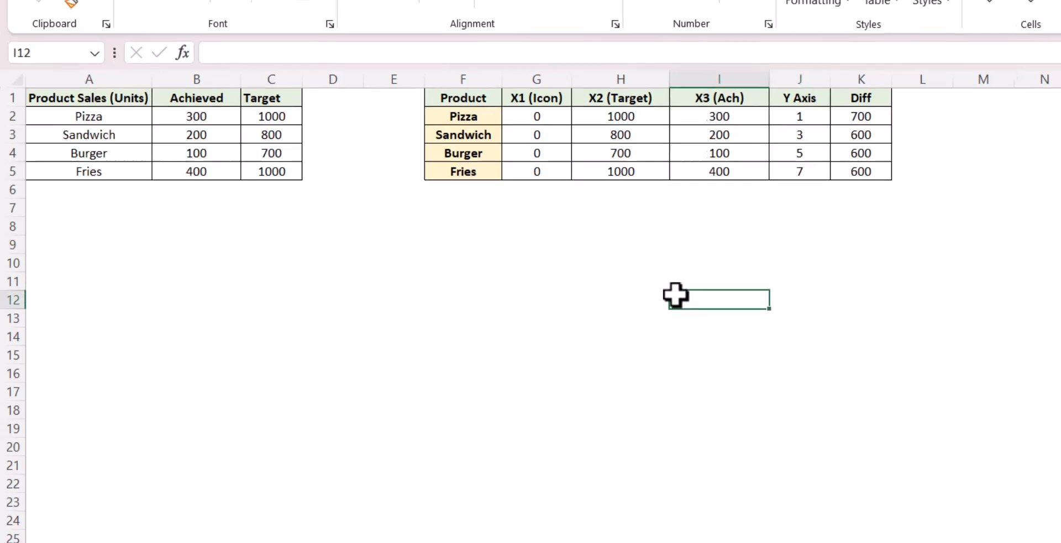
{"action": "left_click", "coordinate": [101, 21]}
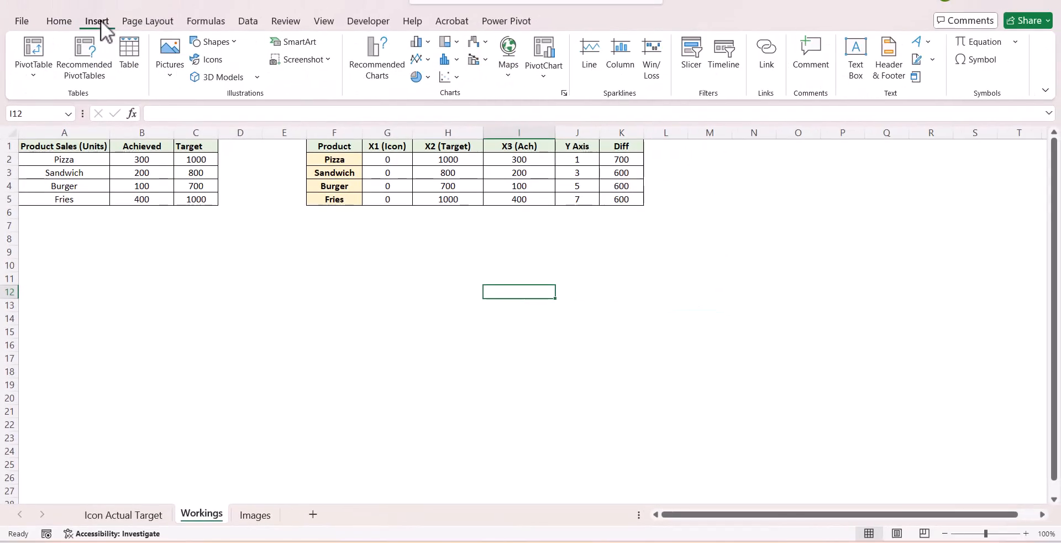
{"action": "left_click", "coordinate": [458, 78]}
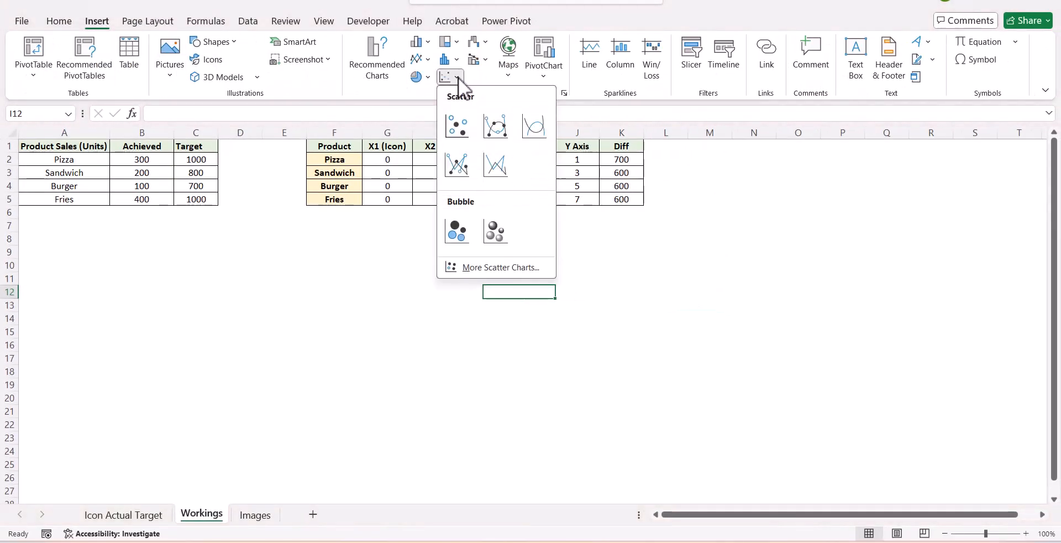
{"action": "left_click", "coordinate": [457, 126]}
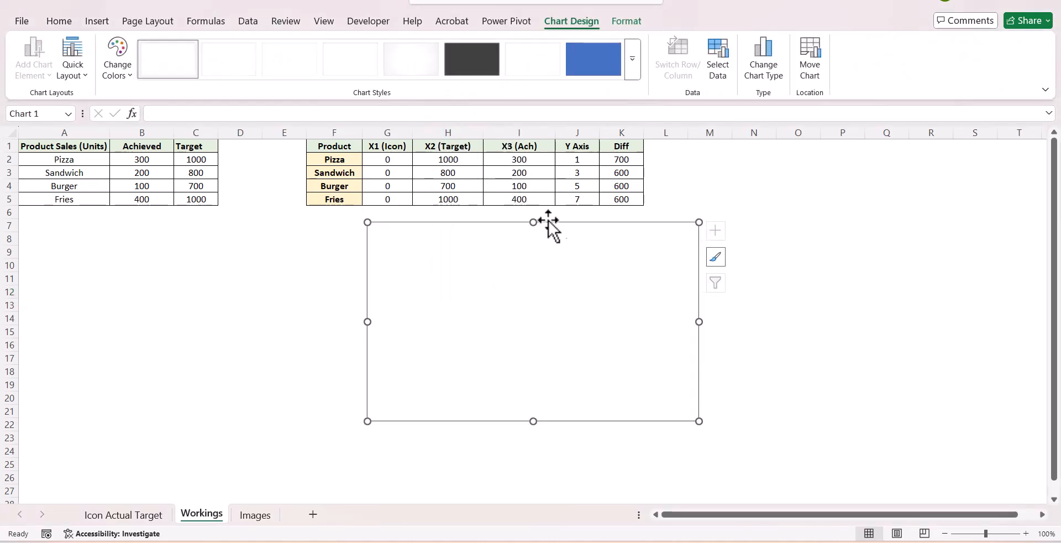
Step: Add a chart series named from G1, X1 (Icon), with X values G2:G5 and Y values J2:J5
{"action": "left_click", "coordinate": [719, 58]}
{"action": "left_click", "coordinate": [663, 158]}
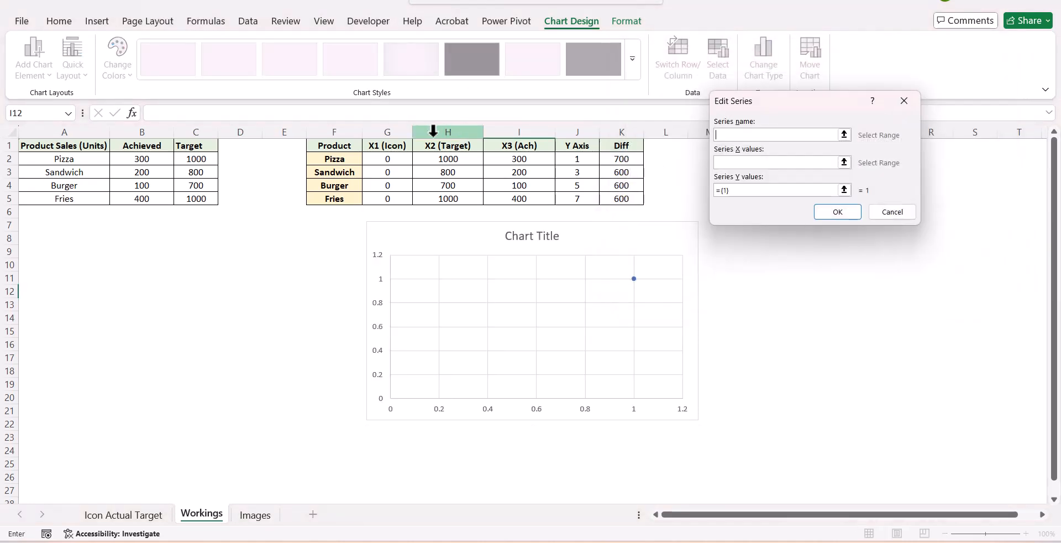
{"action": "left_click", "coordinate": [386, 146]}
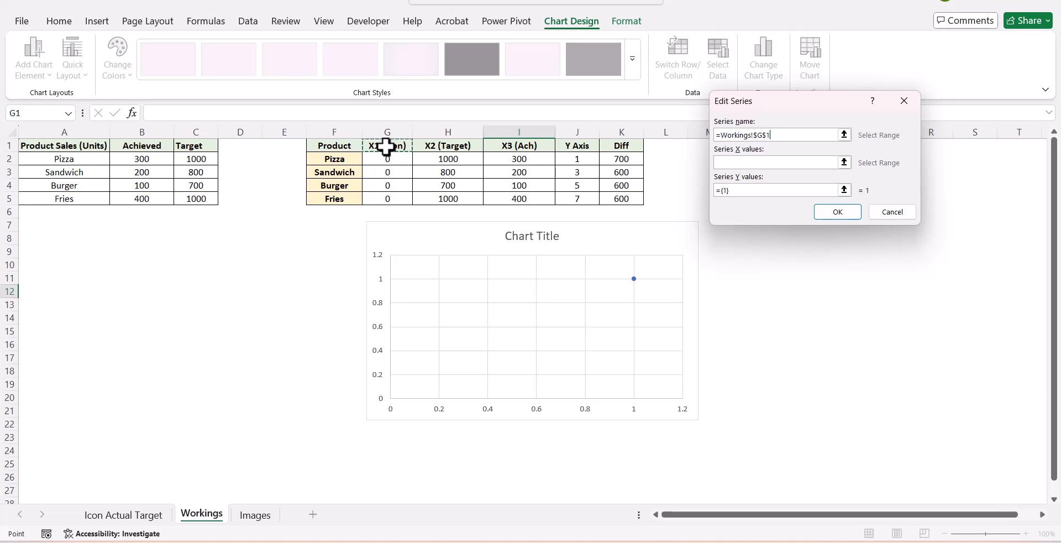
{"action": "left_click", "coordinate": [766, 164]}
{"action": "left_click_drag", "start_coordinate": [387, 159], "coordinate": [387, 199]}
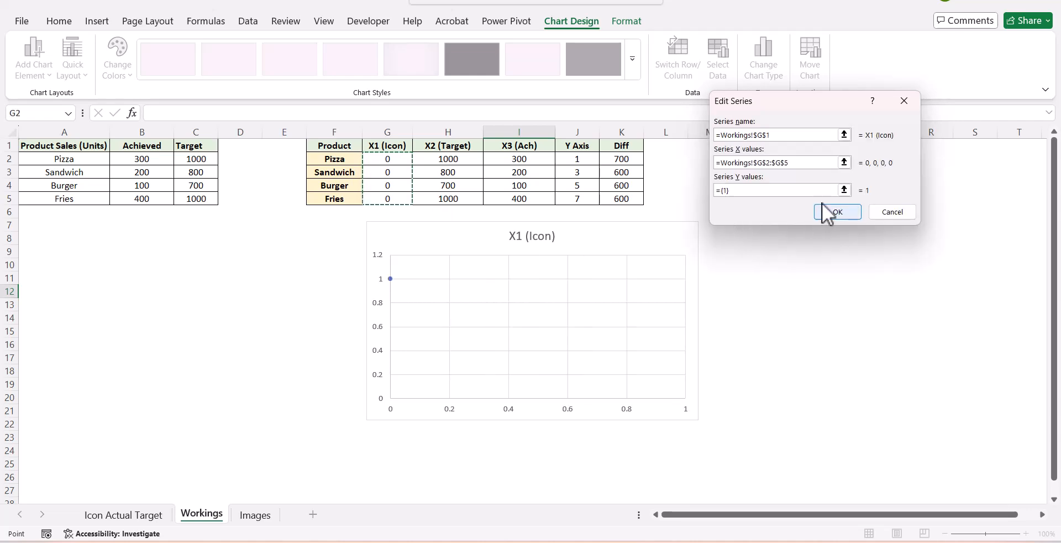
{"action": "left_click", "coordinate": [843, 190]}
{"action": "left_click_drag", "start_coordinate": [566, 157], "coordinate": [571, 196]}
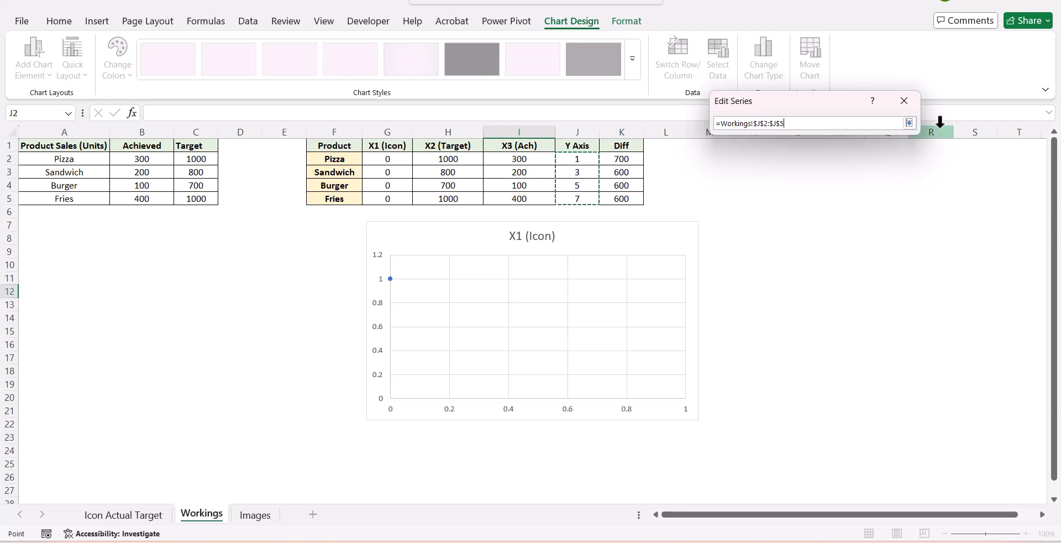
{"action": "left_click", "coordinate": [909, 123]}
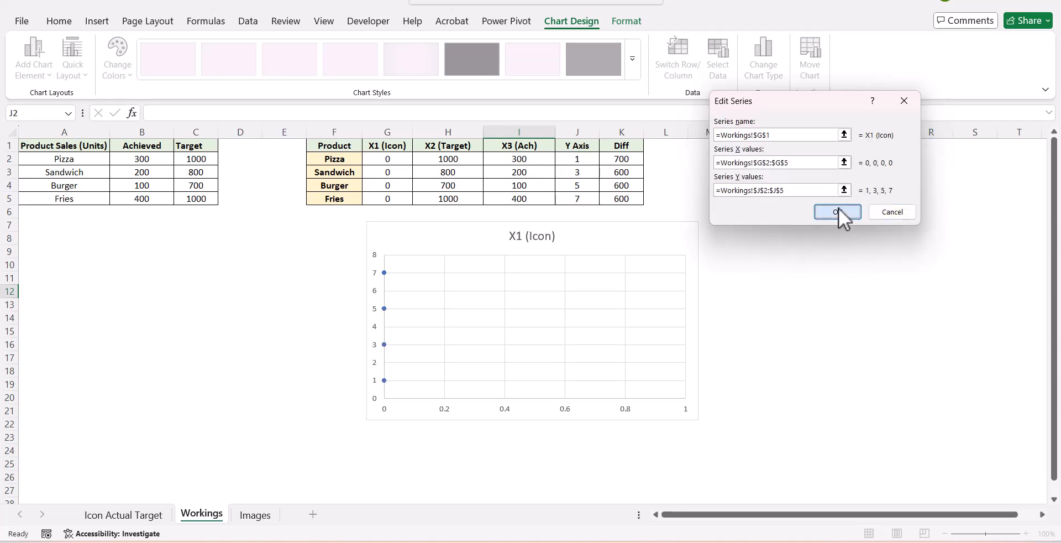
{"action": "left_click", "coordinate": [837, 212]}
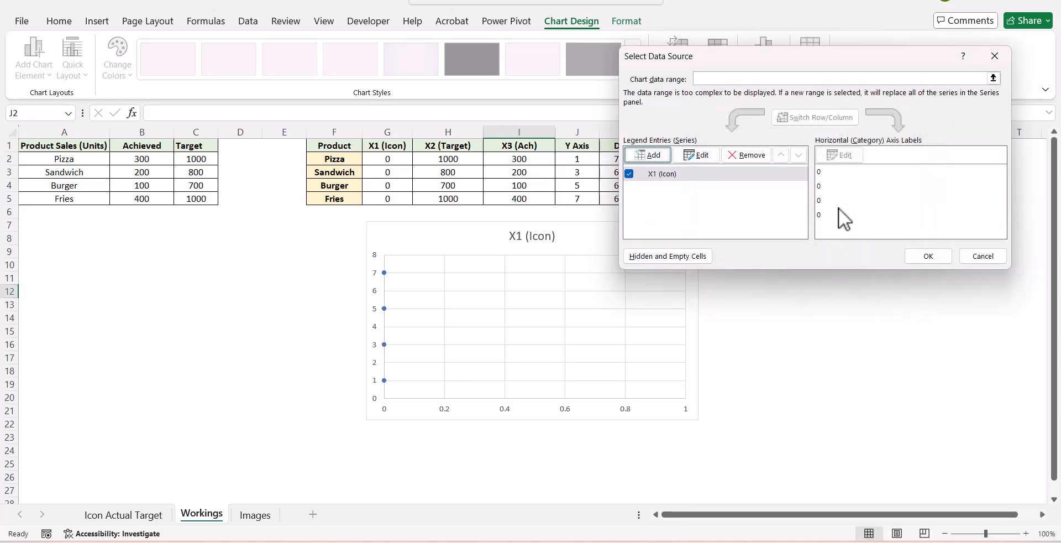
Step: Add a second chart series named from H1, X2 (Target), with X values H2:H5 and Y values J2:J5
{"action": "left_click", "coordinate": [648, 155]}
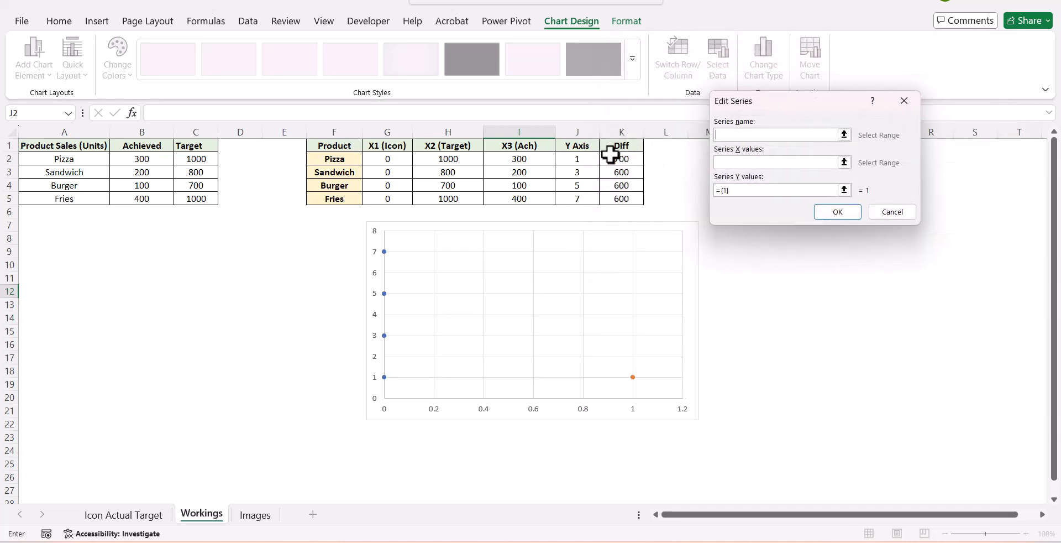
{"action": "left_click", "coordinate": [447, 149]}
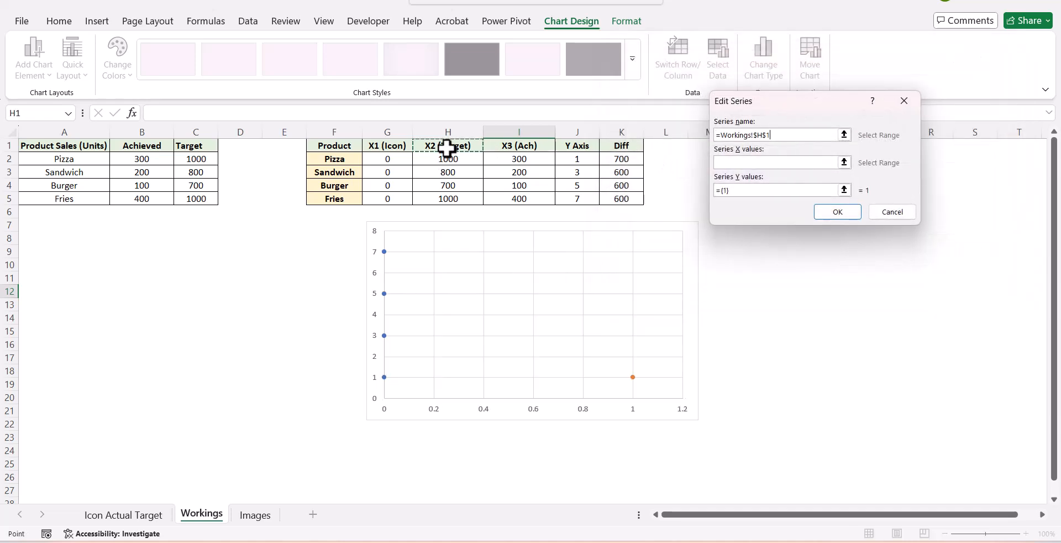
{"action": "left_click", "coordinate": [744, 163]}
{"action": "left_click_drag", "start_coordinate": [447, 164], "coordinate": [451, 193]}
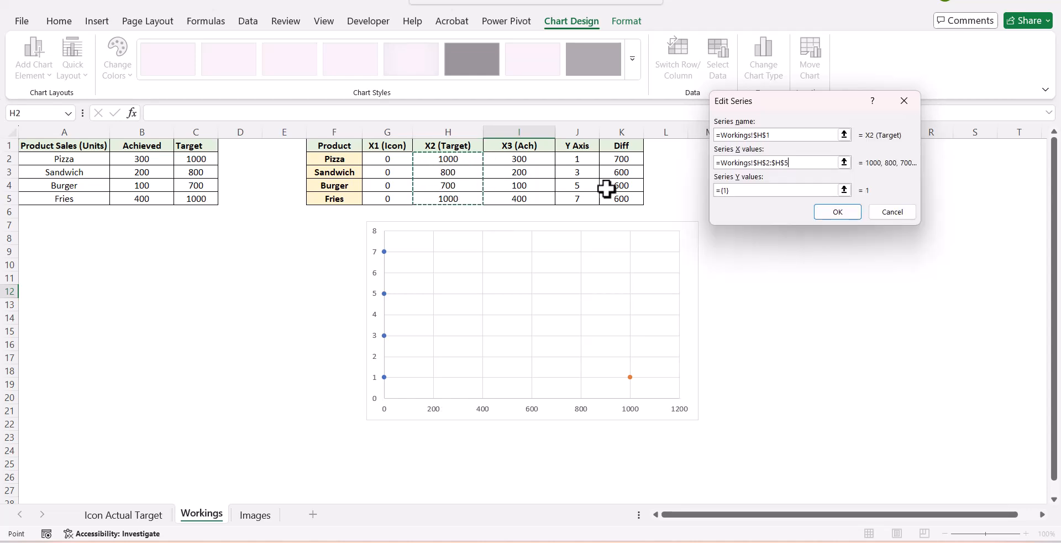
{"action": "left_click", "coordinate": [845, 190]}
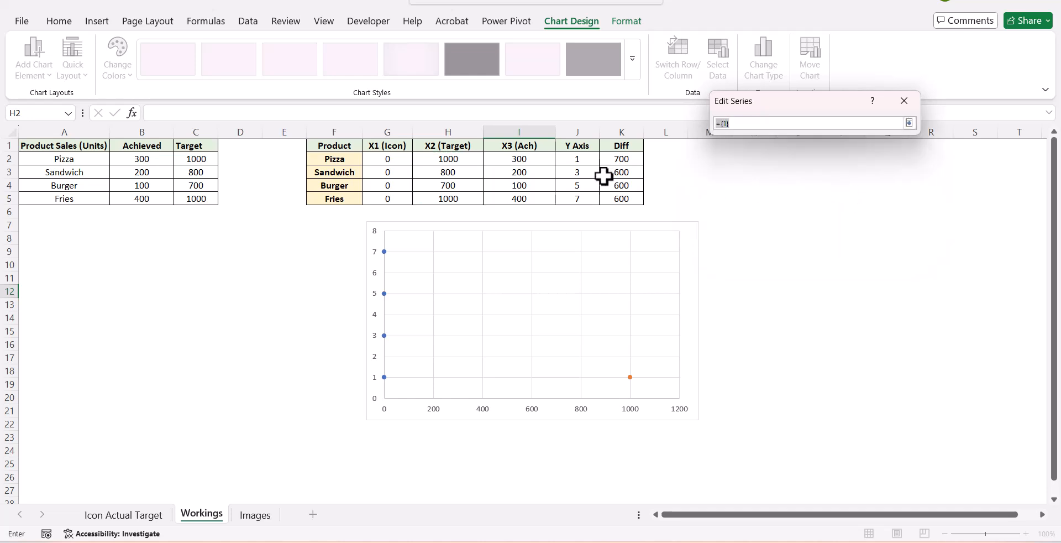
{"action": "left_click_drag", "start_coordinate": [591, 158], "coordinate": [594, 198]}
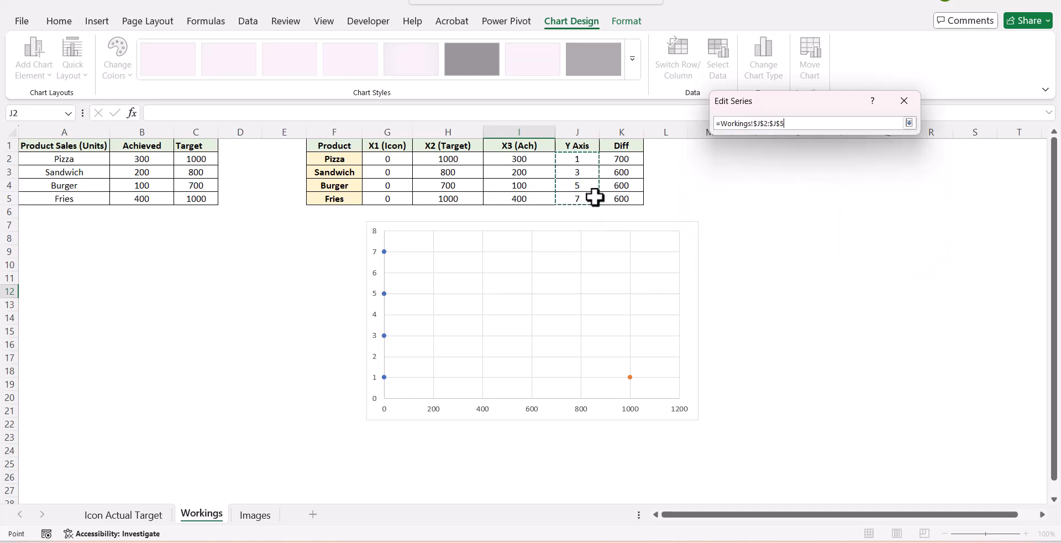
{"action": "left_click", "coordinate": [910, 123]}
{"action": "left_click", "coordinate": [833, 213]}
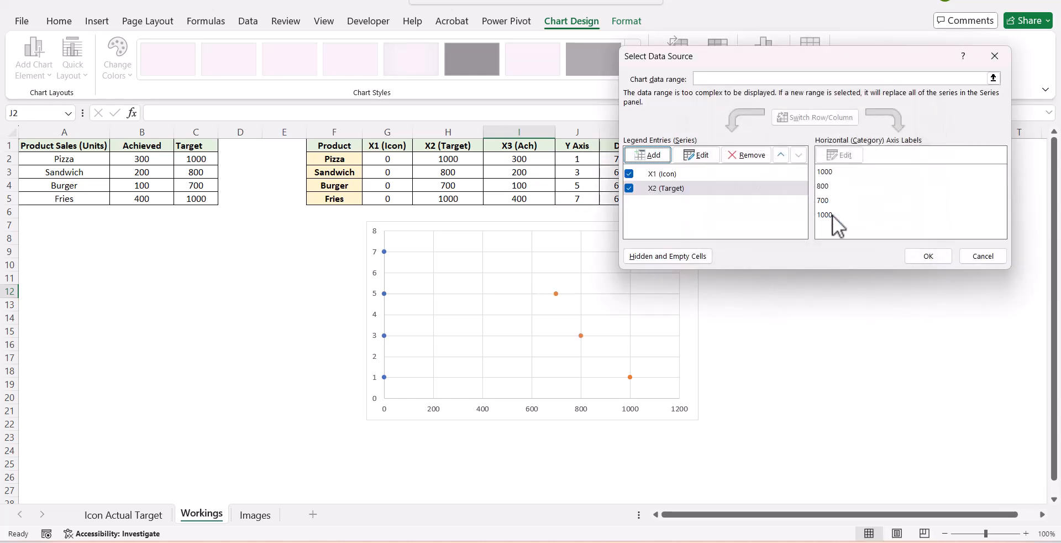
Step: Add a third chart series named from I1, X3 (Ach), with X values I2:I5 and Y values J2:J5, and apply the data selection
{"action": "left_click", "coordinate": [646, 160]}
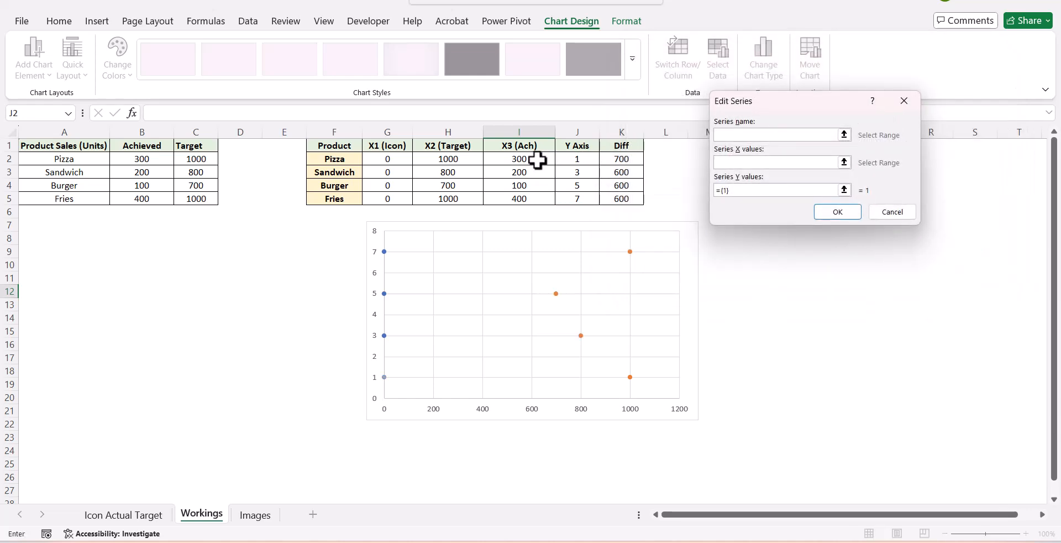
{"action": "left_click", "coordinate": [528, 148]}
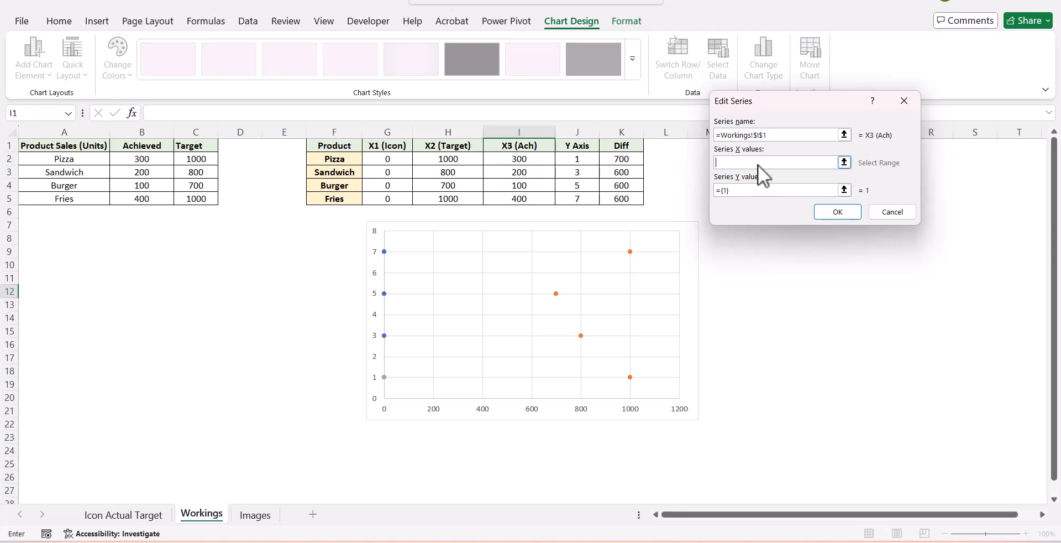
{"action": "left_click_drag", "start_coordinate": [520, 162], "coordinate": [520, 198]}
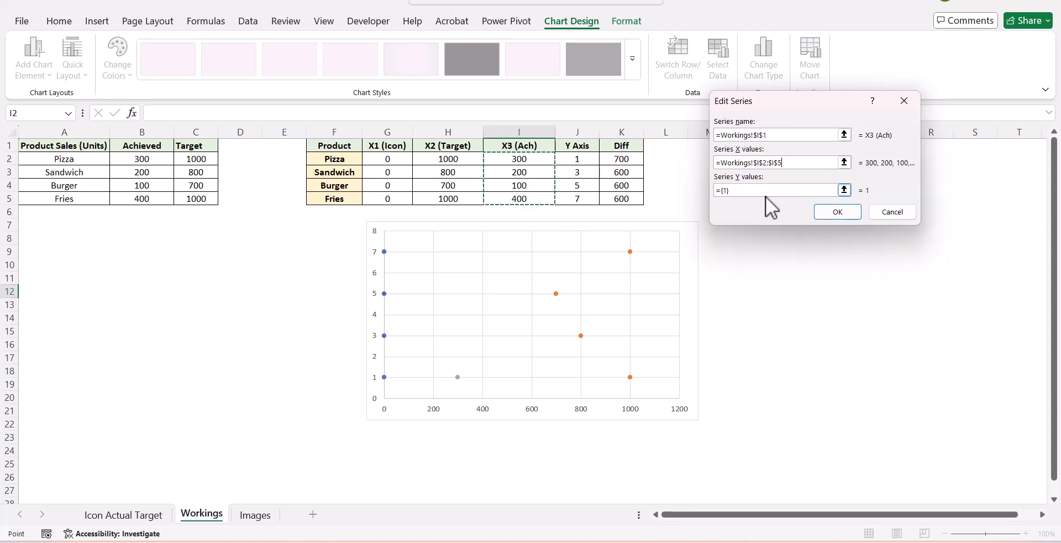
{"action": "left_click", "coordinate": [844, 191]}
{"action": "left_click_drag", "start_coordinate": [580, 161], "coordinate": [578, 196]}
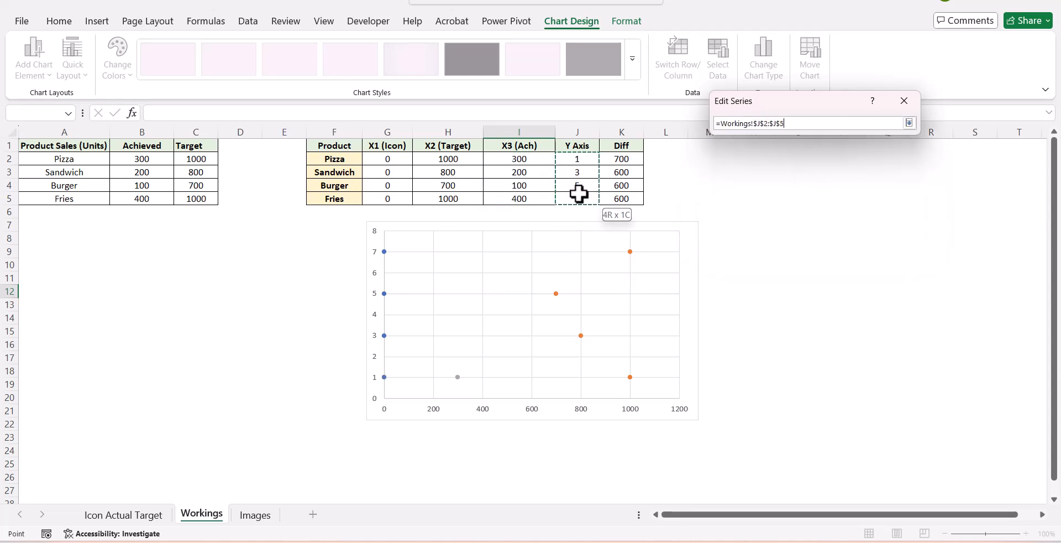
{"action": "left_click", "coordinate": [909, 122]}
{"action": "left_click", "coordinate": [848, 215]}
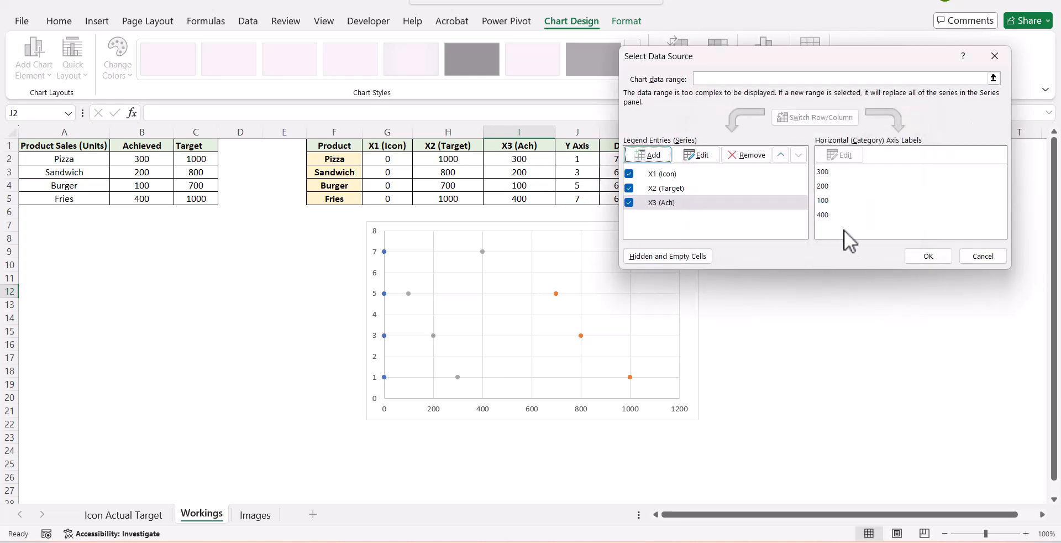
{"action": "left_click", "coordinate": [914, 255]}
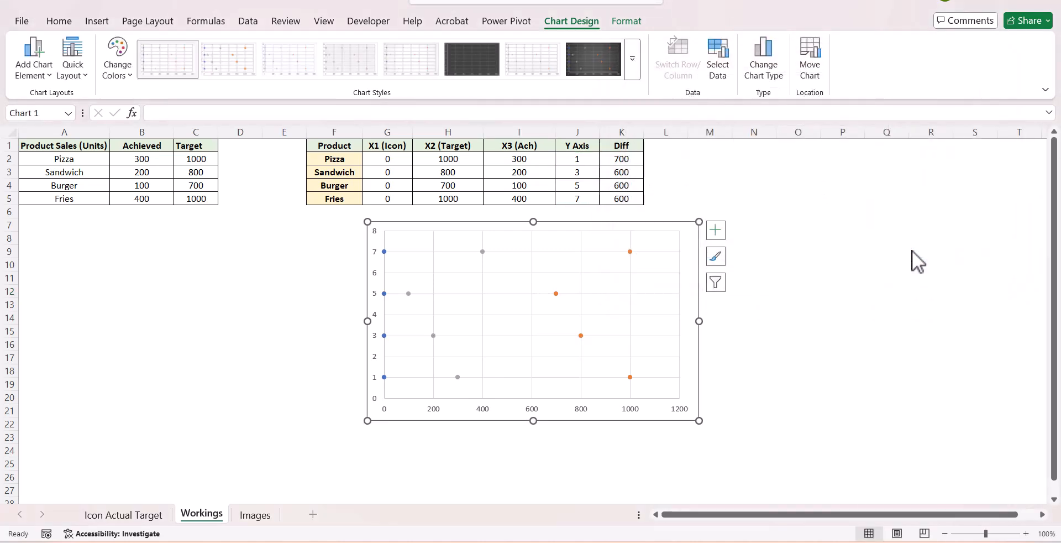
{"action": "left_click", "coordinate": [841, 330]}
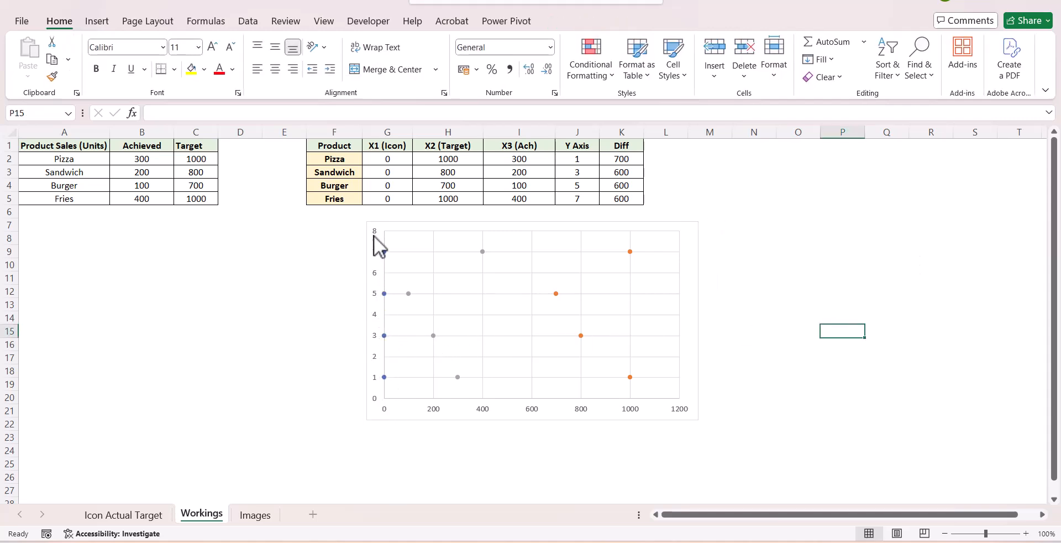
Step: Open the formatting options of the chart's vertical axis and show its values in reverse order
{"action": "right_click", "coordinate": [376, 297]}
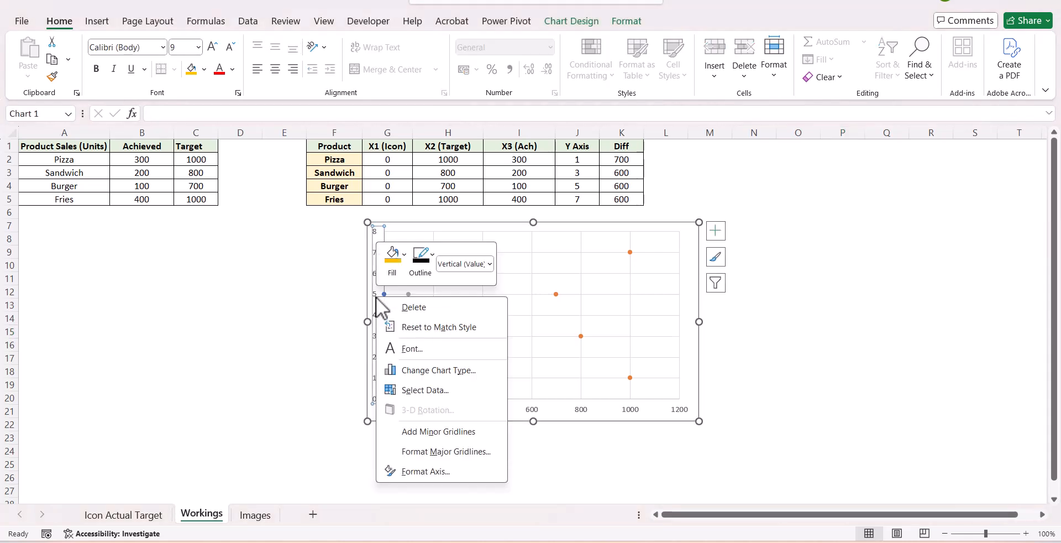
{"action": "left_click", "coordinate": [481, 476]}
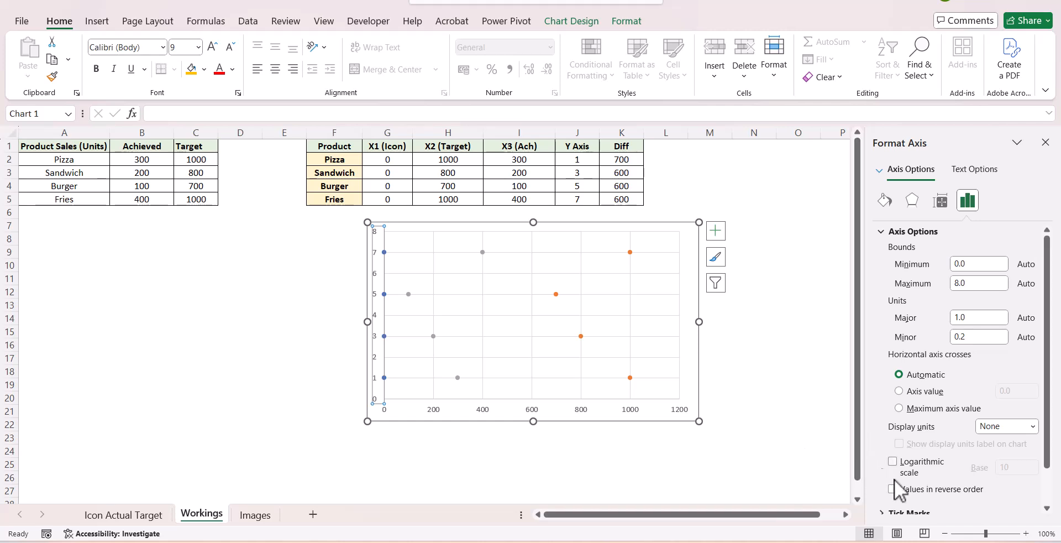
{"action": "left_click", "coordinate": [893, 488]}
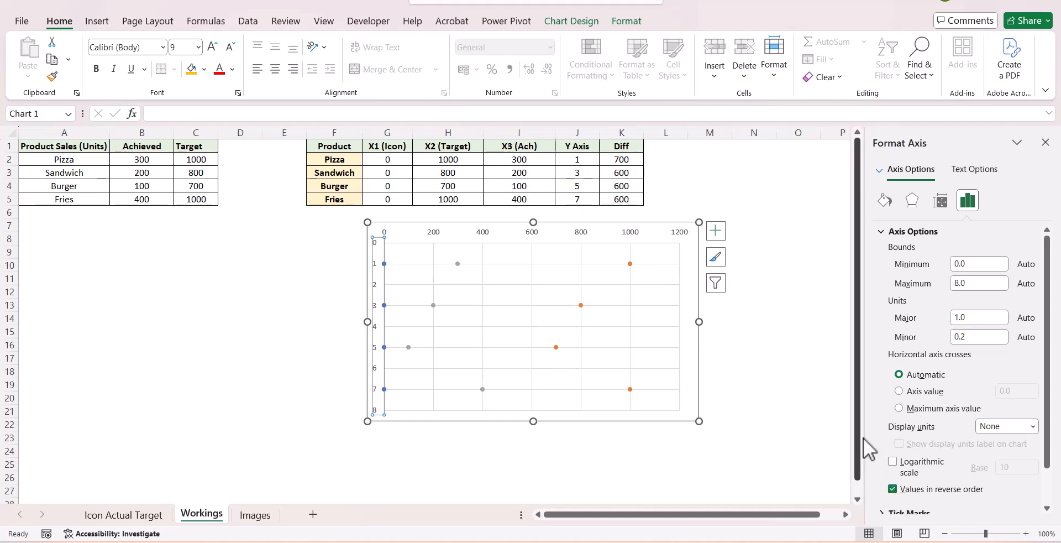
Step: Fix the vertical axis bounds at minimum 0 and maximum 8, with a major unit of 1
{"action": "left_click", "coordinate": [972, 268]}
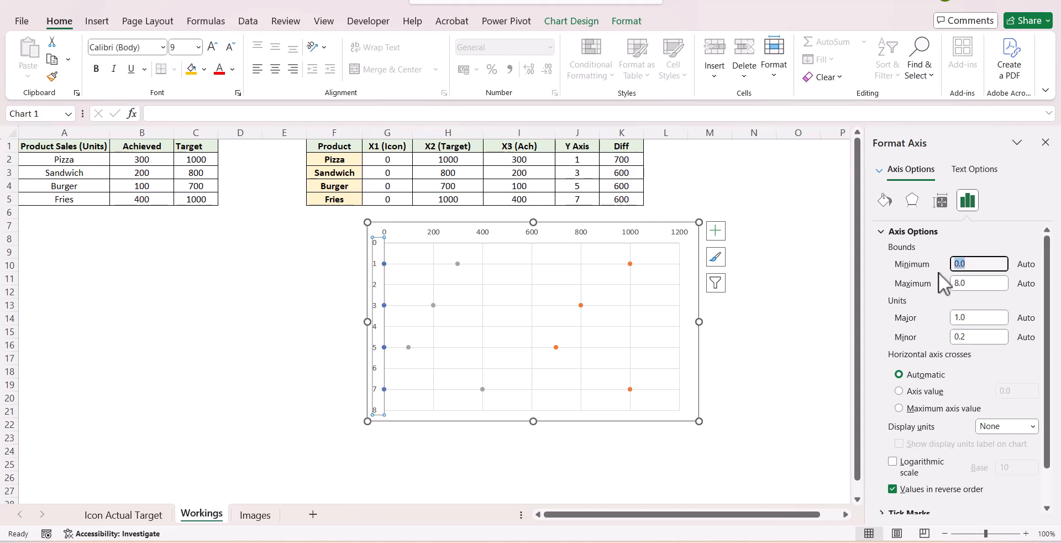
{"action": "type", "text": "0"}
{"action": "key", "text": "Return"}
{"action": "left_click", "coordinate": [962, 285]}
{"action": "left_click", "coordinate": [977, 284]}
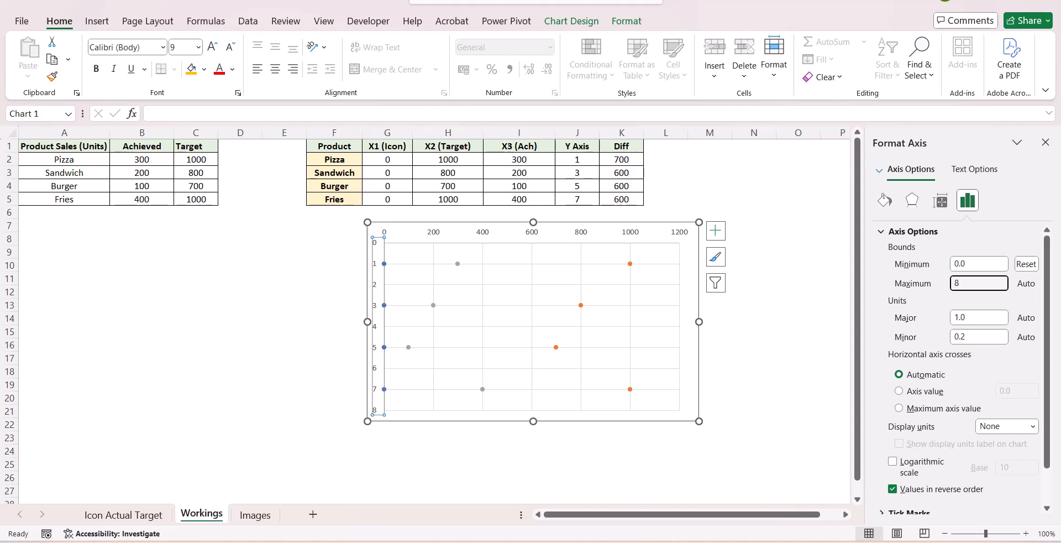
{"action": "left_click", "coordinate": [983, 317]}
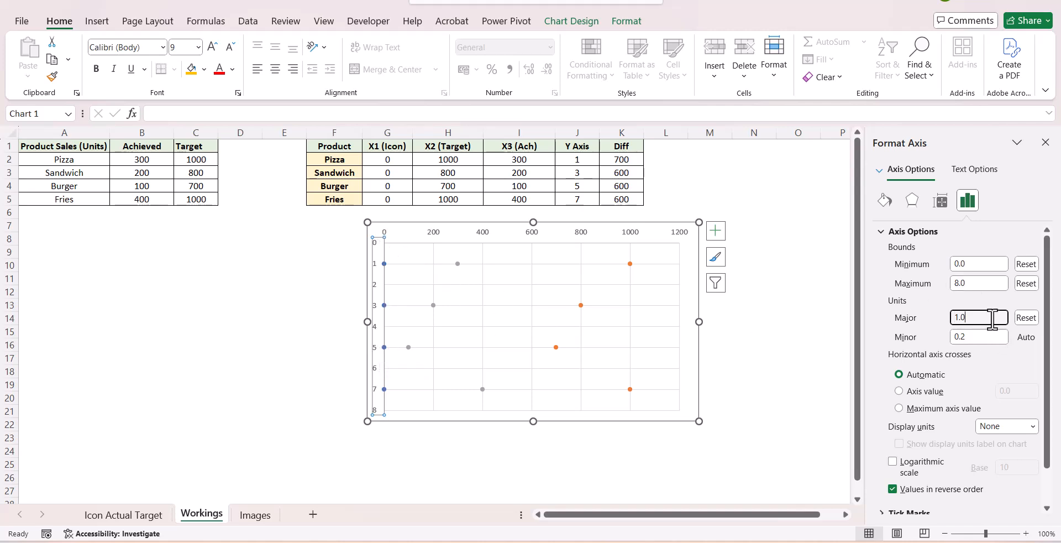
{"action": "left_click", "coordinate": [838, 332]}
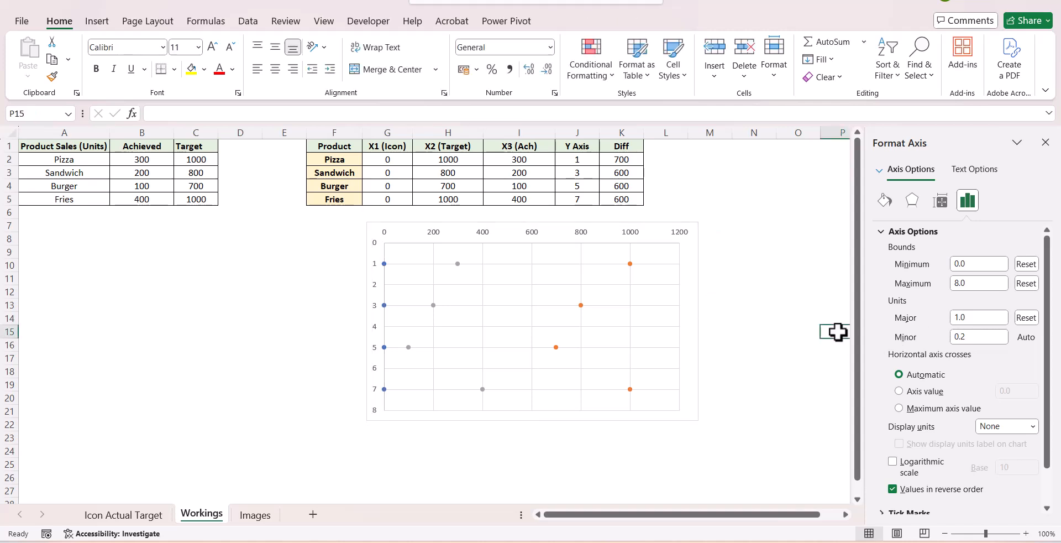
Step: Delete the vertical axis, all gridlines and the horizontal axis from the chart, leaving only the data points
{"action": "left_click", "coordinate": [377, 310]}
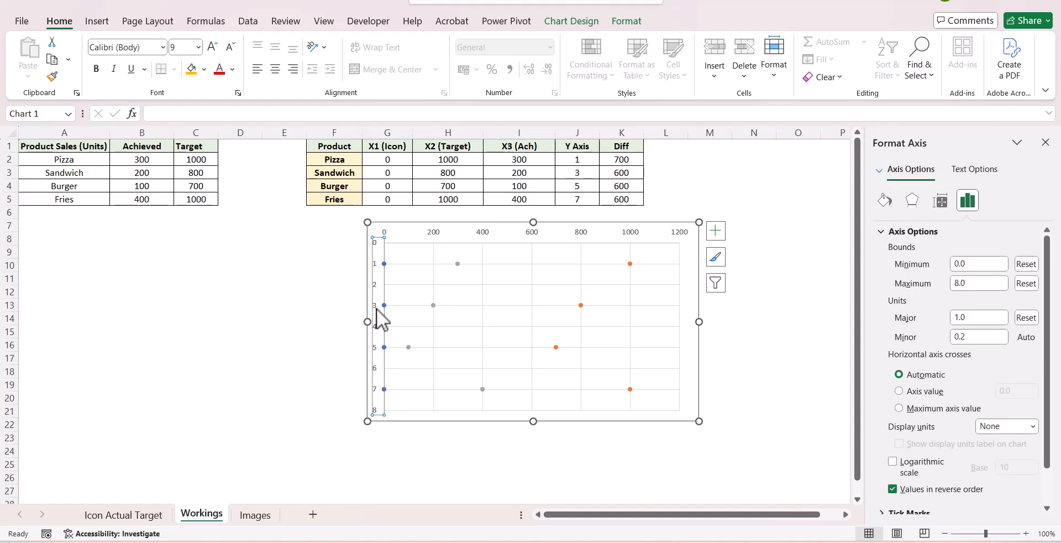
{"action": "key", "text": "Delete"}
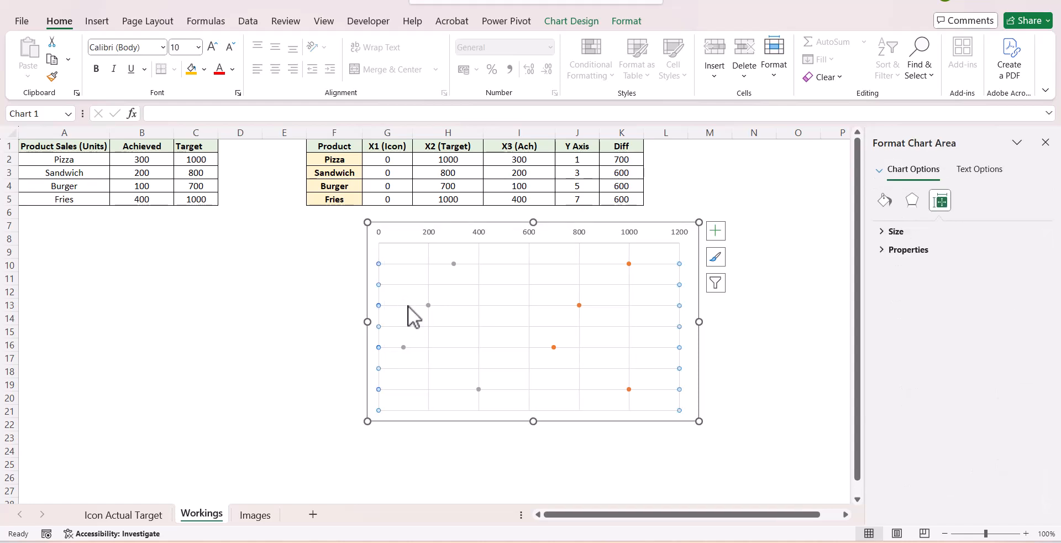
{"action": "key", "text": "Delete"}
{"action": "left_click", "coordinate": [429, 280]}
{"action": "key", "text": "Delete"}
{"action": "left_click", "coordinate": [431, 236]}
{"action": "key", "text": "Delete"}
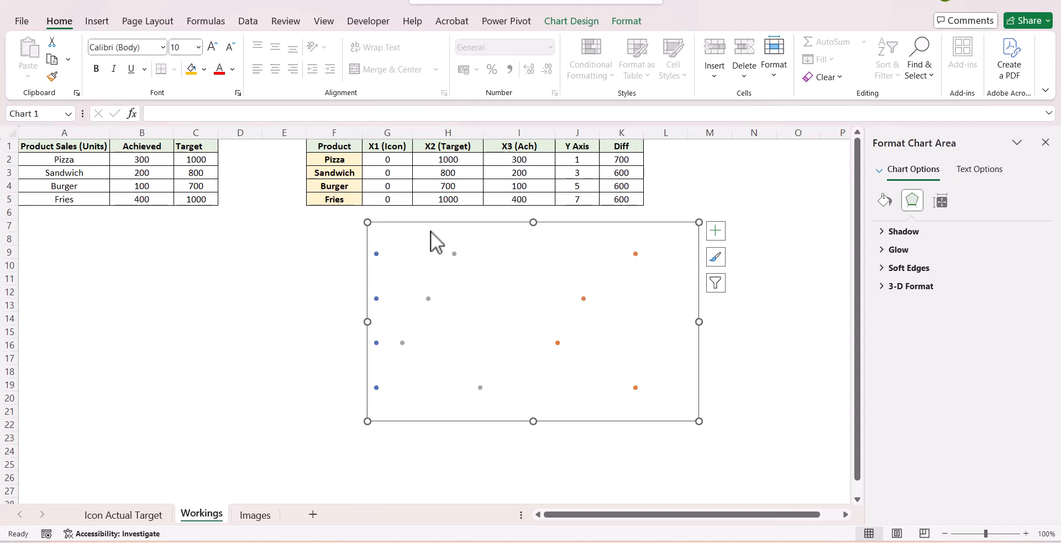
Step: Narrow the plot area from its left edge to leave blank space there, and extend the chart's height down to row 23
{"action": "left_click", "coordinate": [433, 279]}
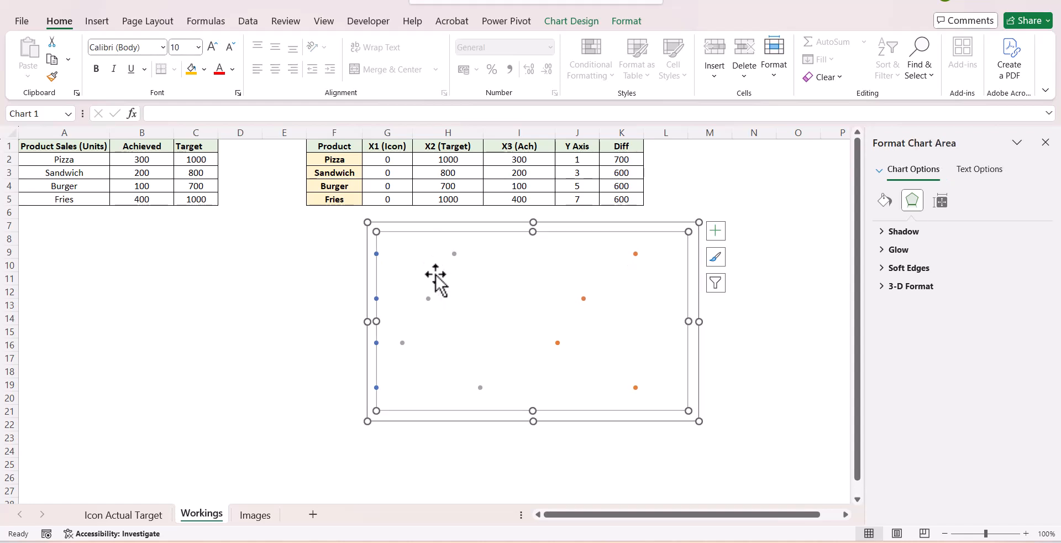
{"action": "left_click_drag", "start_coordinate": [378, 322], "coordinate": [416, 322]}
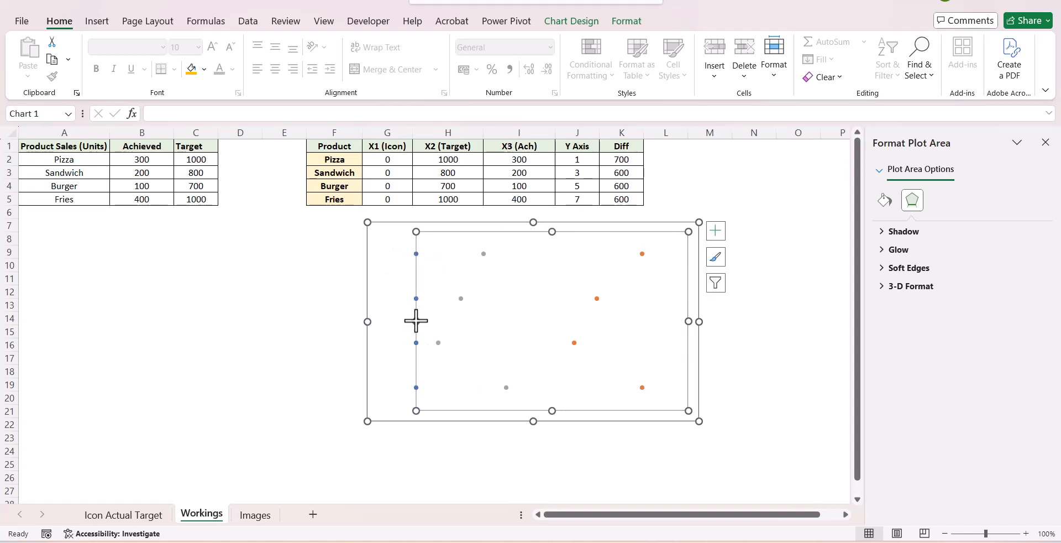
{"action": "left_click_drag", "start_coordinate": [551, 412], "coordinate": [534, 445]}
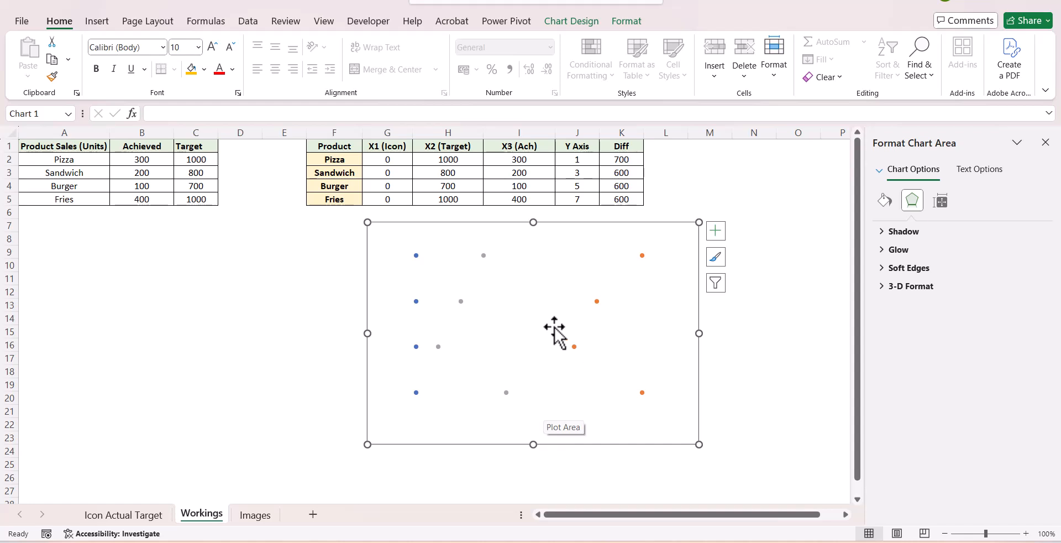
Step: Add error bars to the X2 (Target) series and delete its vertical error bars
{"action": "left_click", "coordinate": [642, 256]}
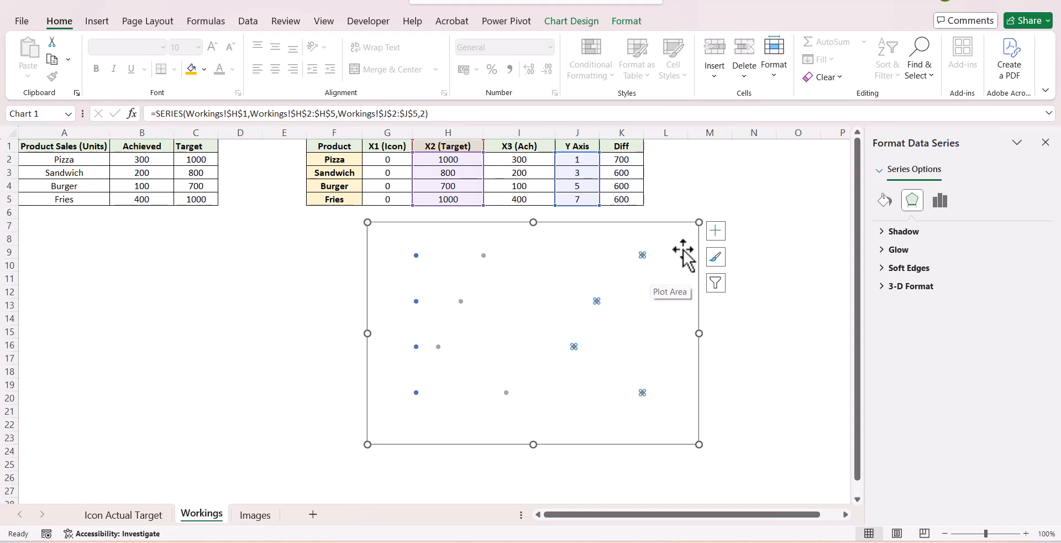
{"action": "left_click", "coordinate": [713, 233]}
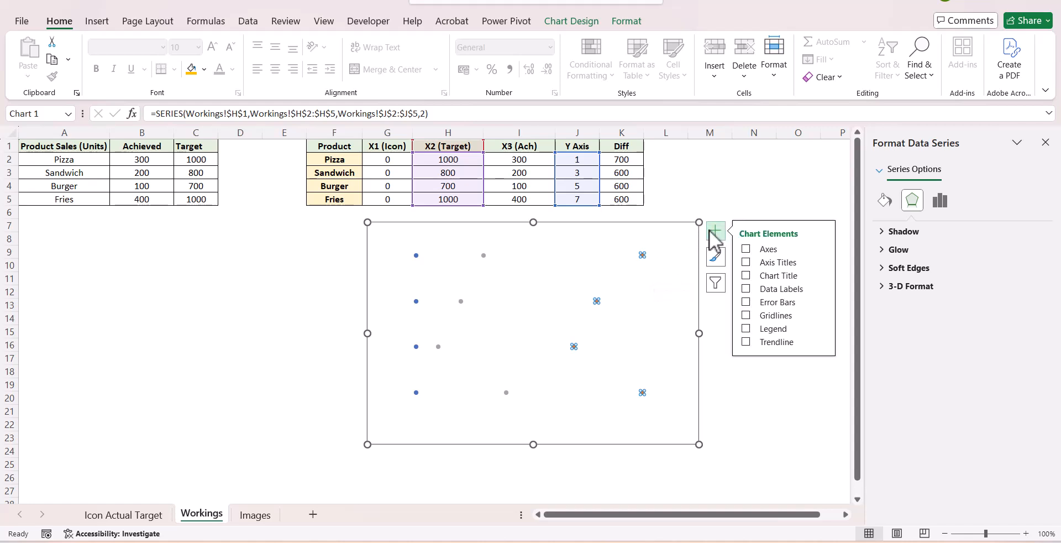
{"action": "left_click", "coordinate": [746, 303]}
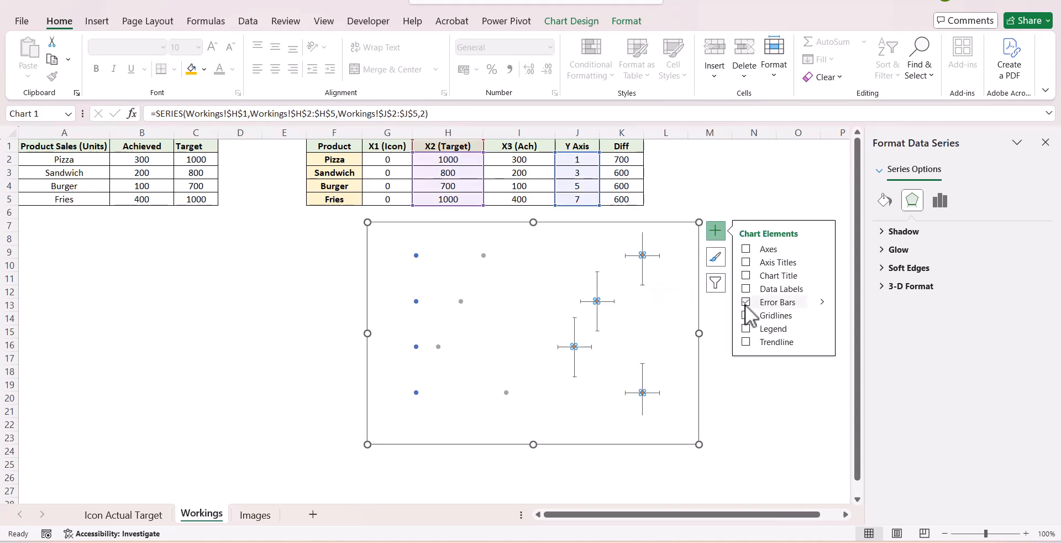
{"action": "left_click", "coordinate": [764, 409]}
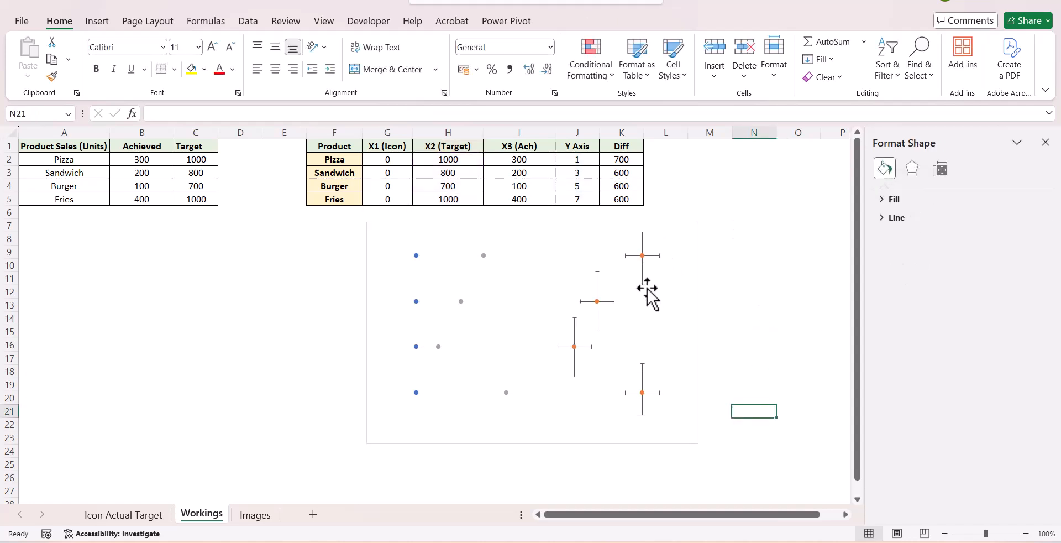
{"action": "left_click", "coordinate": [642, 243]}
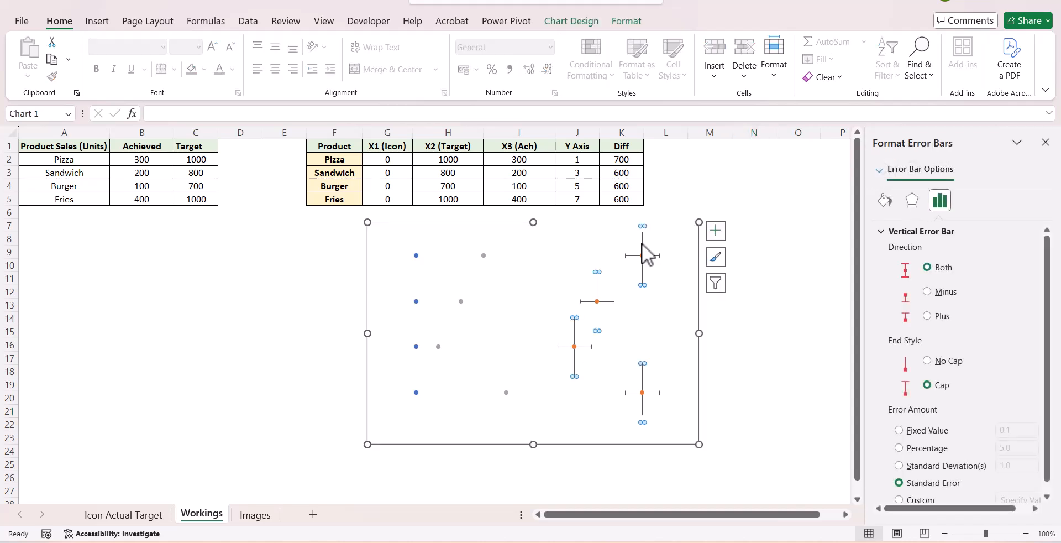
{"action": "key", "text": "Delete"}
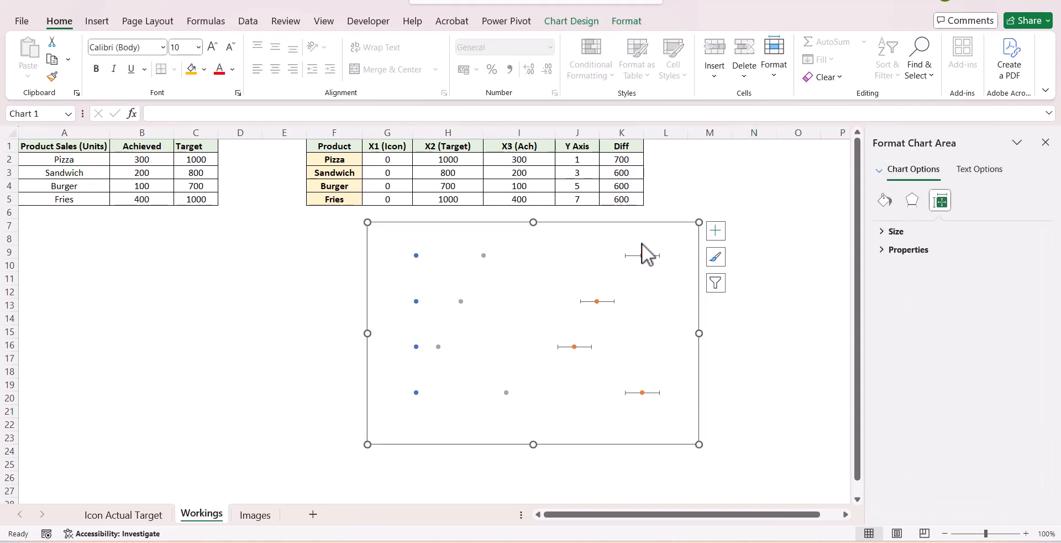
Step: Set the Target series' horizontal error bars to the Minus direction with the No Cap end style
{"action": "left_click", "coordinate": [638, 254]}
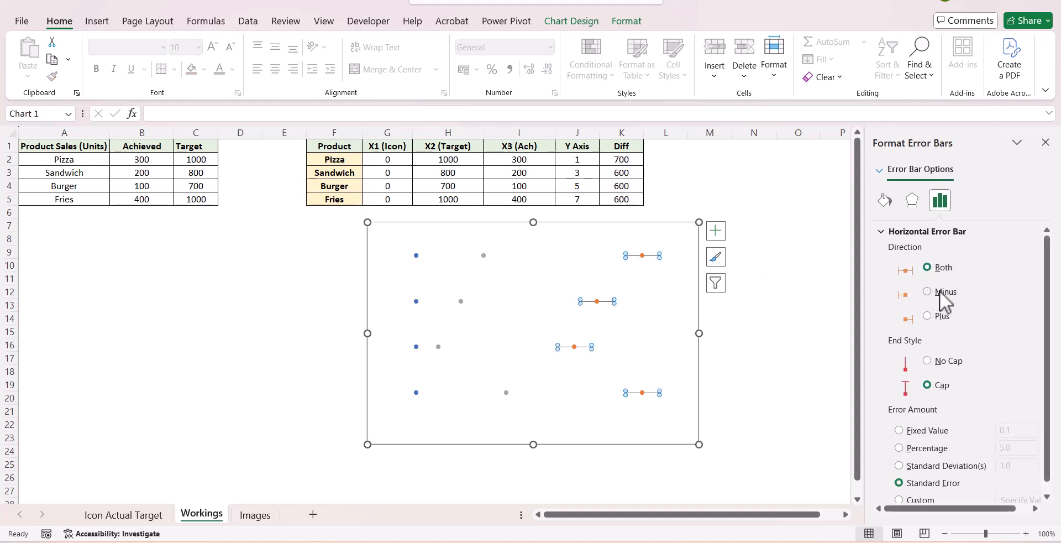
{"action": "left_click", "coordinate": [927, 292]}
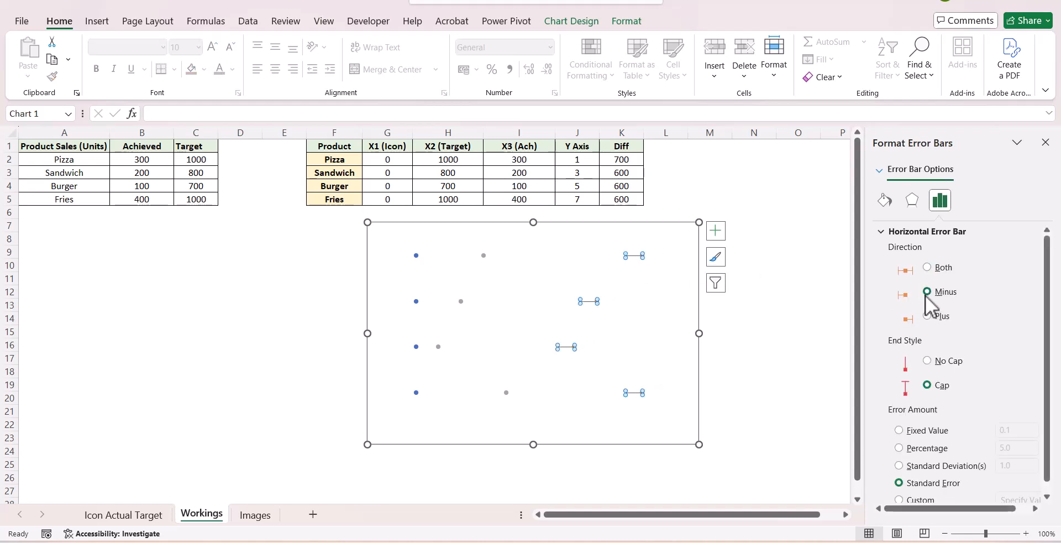
{"action": "left_click", "coordinate": [927, 360]}
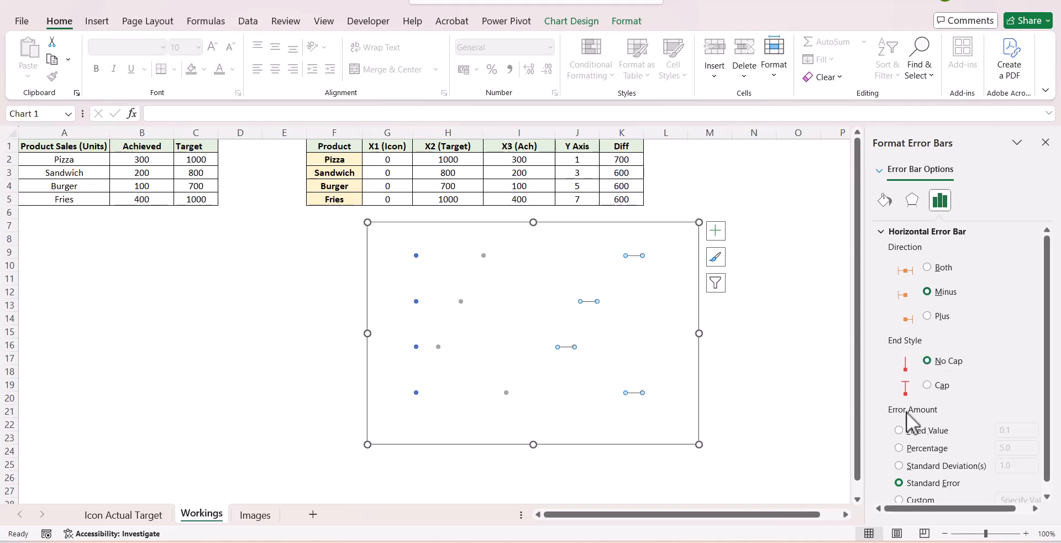
Step: Use a custom error amount for the horizontal error bars, with the Diff values K2:K5 as the negative error value
{"action": "scroll", "coordinate": [959, 437], "scroll_direction": "down", "scroll_amount": 1}
{"action": "left_click", "coordinate": [923, 490]}
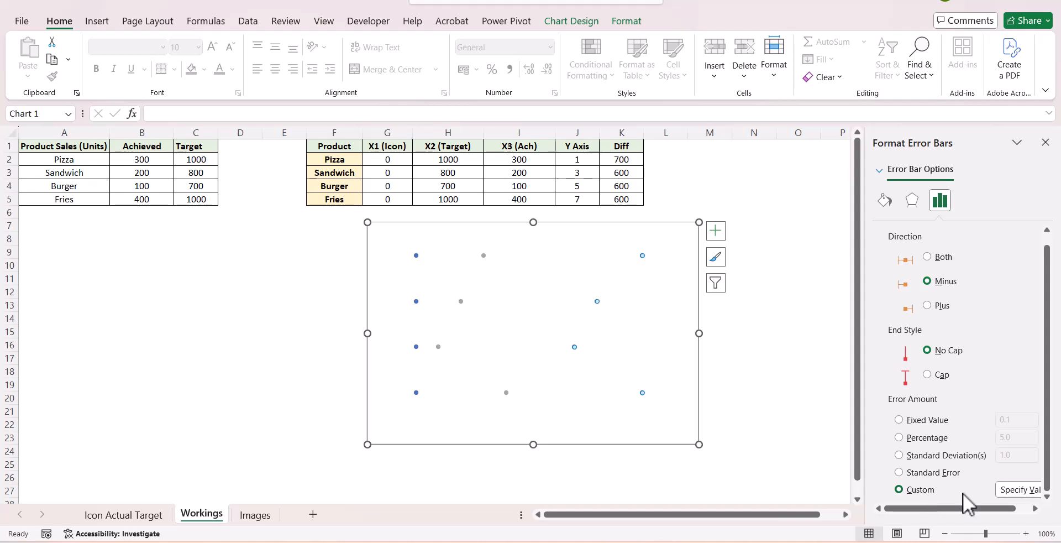
{"action": "left_click", "coordinate": [1004, 490]}
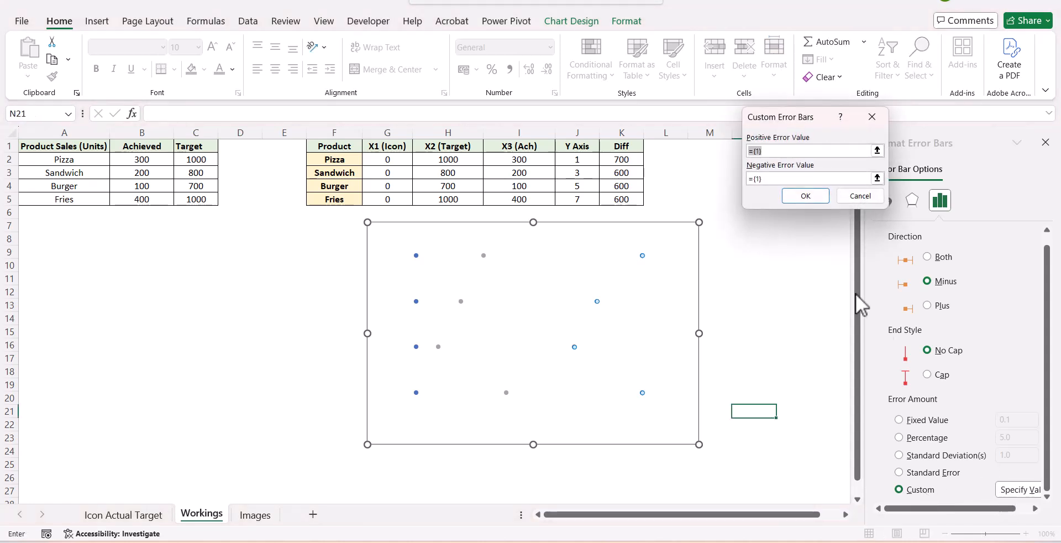
{"action": "left_click", "coordinate": [878, 178]}
{"action": "left_click_drag", "start_coordinate": [608, 159], "coordinate": [620, 200]}
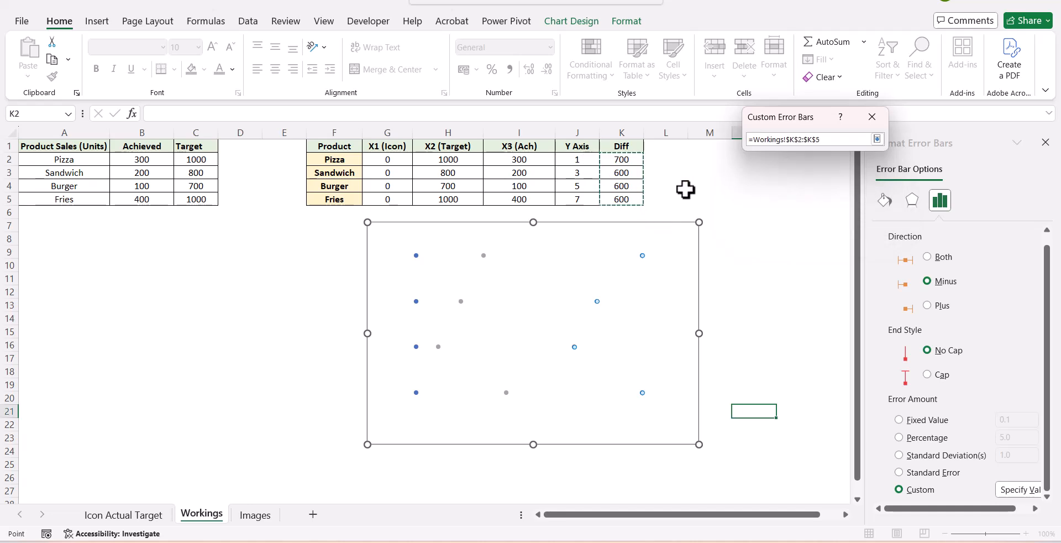
{"action": "left_click", "coordinate": [878, 139]}
{"action": "left_click", "coordinate": [813, 197]}
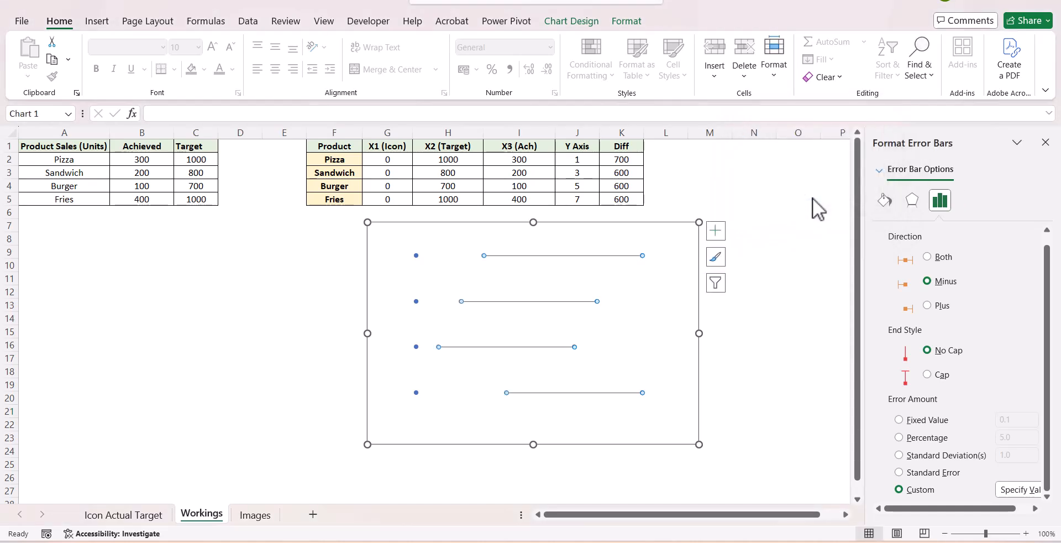
{"action": "left_click", "coordinate": [793, 246]}
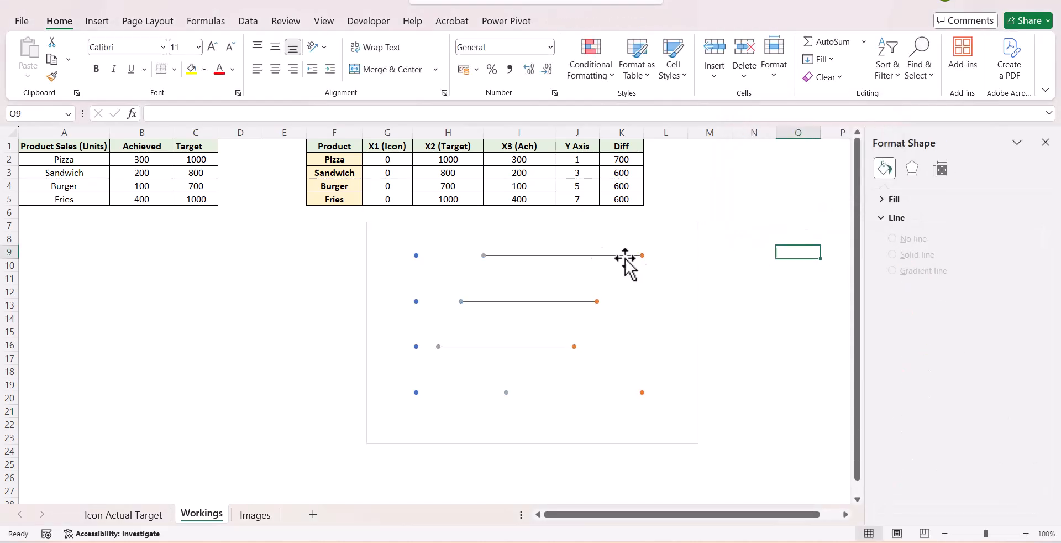
{"action": "mouse_move", "coordinate": [485, 256]}
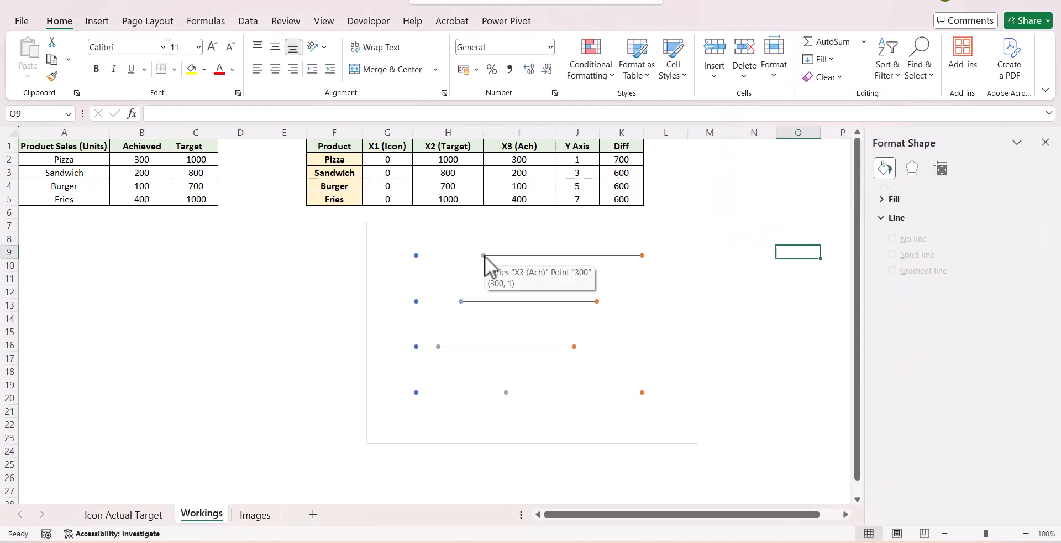
Step: Format the Target series' horizontal error bars as black, 1 pt wide lines with a dashed dash type
{"action": "left_click", "coordinate": [635, 256]}
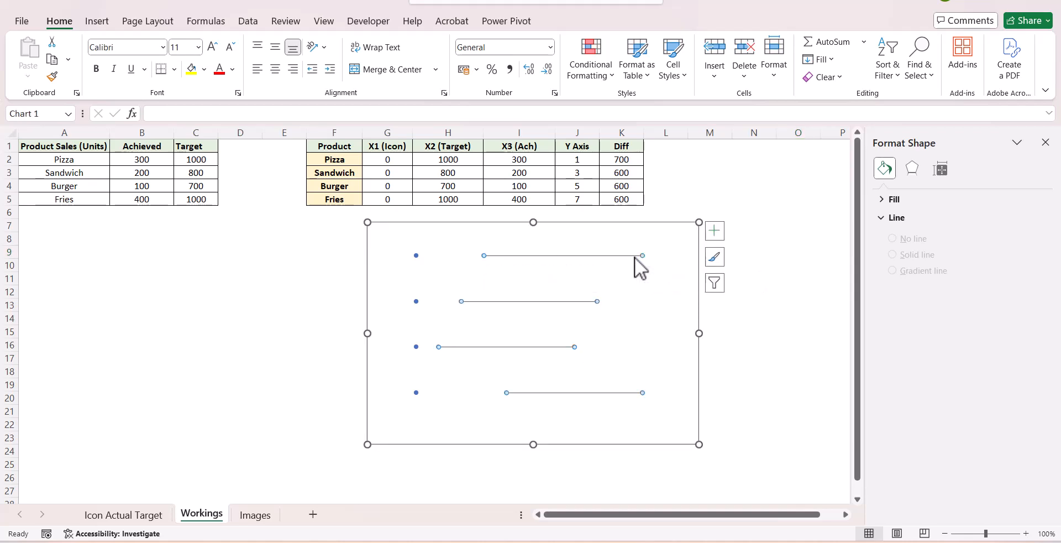
{"action": "left_click", "coordinate": [886, 201]}
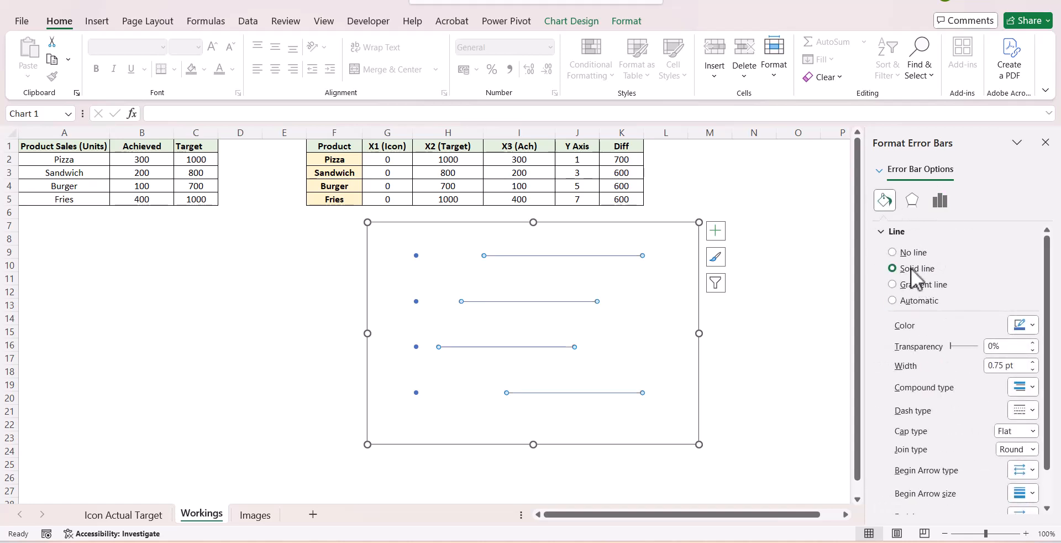
{"action": "left_click", "coordinate": [1031, 326]}
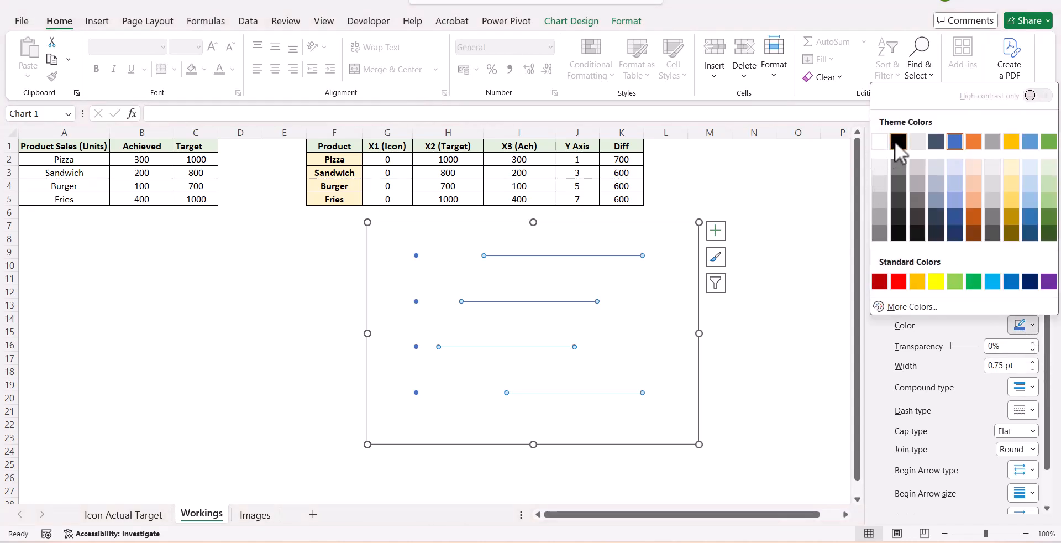
{"action": "left_click", "coordinate": [898, 143]}
{"action": "left_click", "coordinate": [1032, 362]}
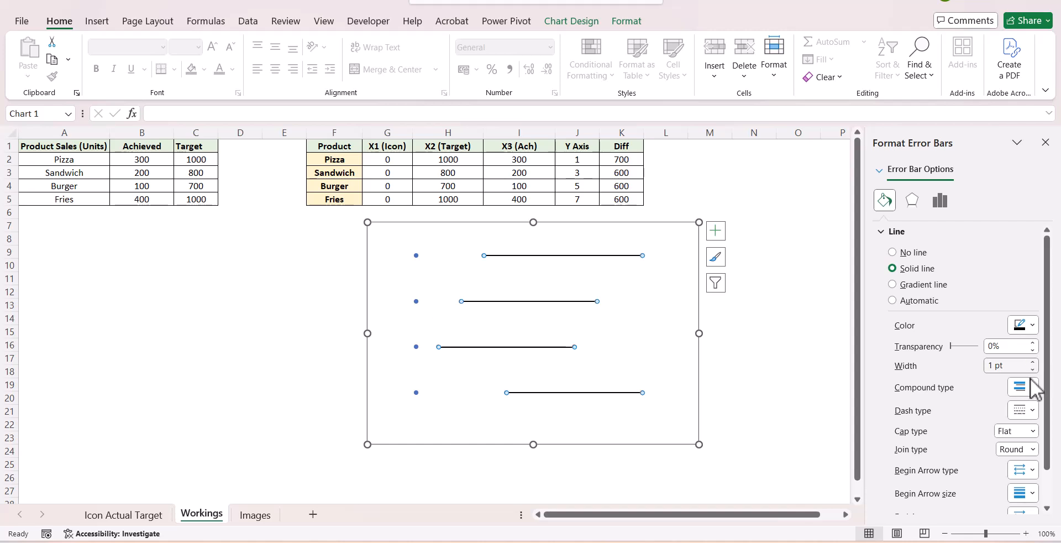
{"action": "left_click", "coordinate": [1028, 410]}
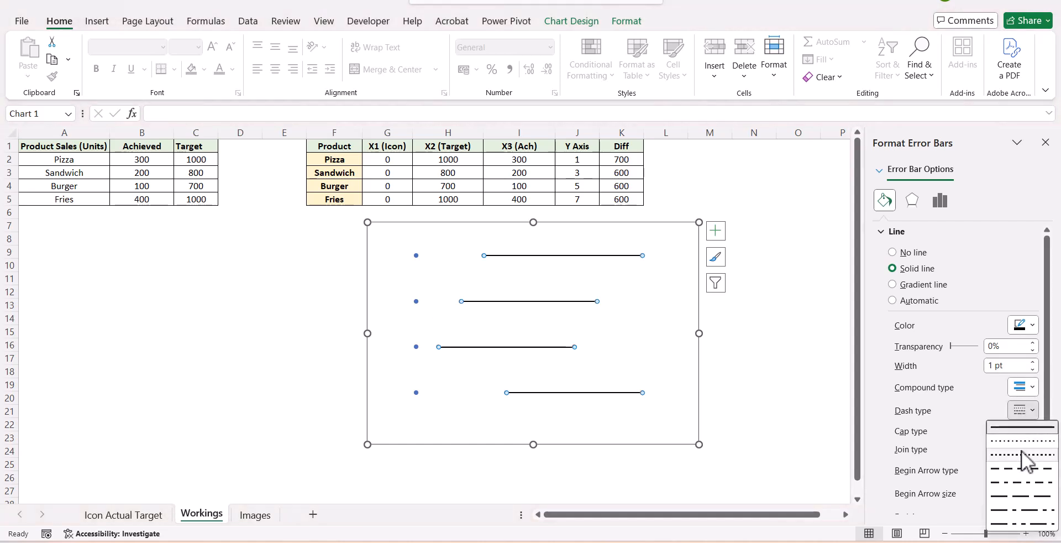
{"action": "left_click", "coordinate": [1022, 468]}
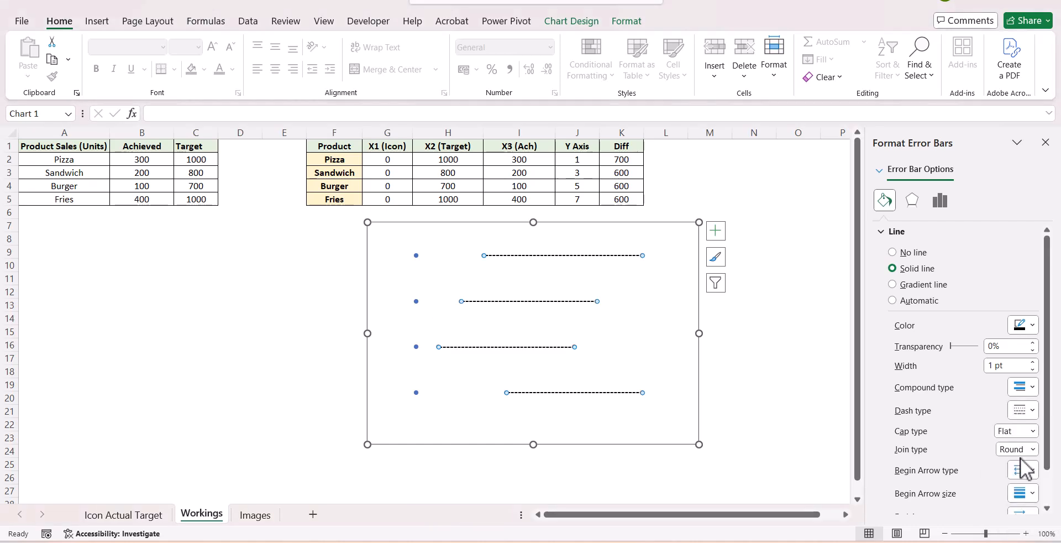
{"action": "left_click", "coordinate": [834, 362]}
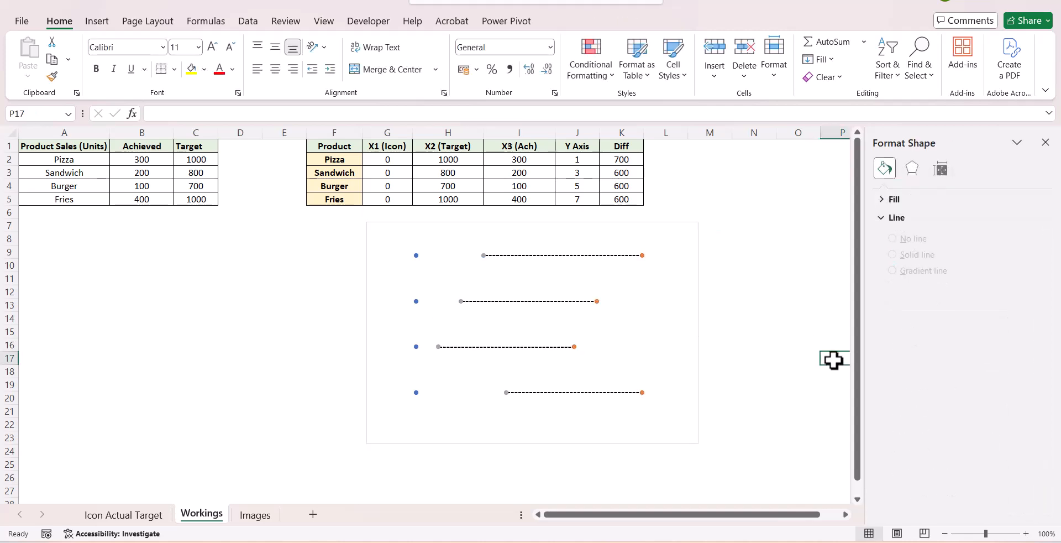
Step: Add error bars to the X3 (Ach) series and delete its vertical error bars
{"action": "left_click", "coordinate": [484, 256]}
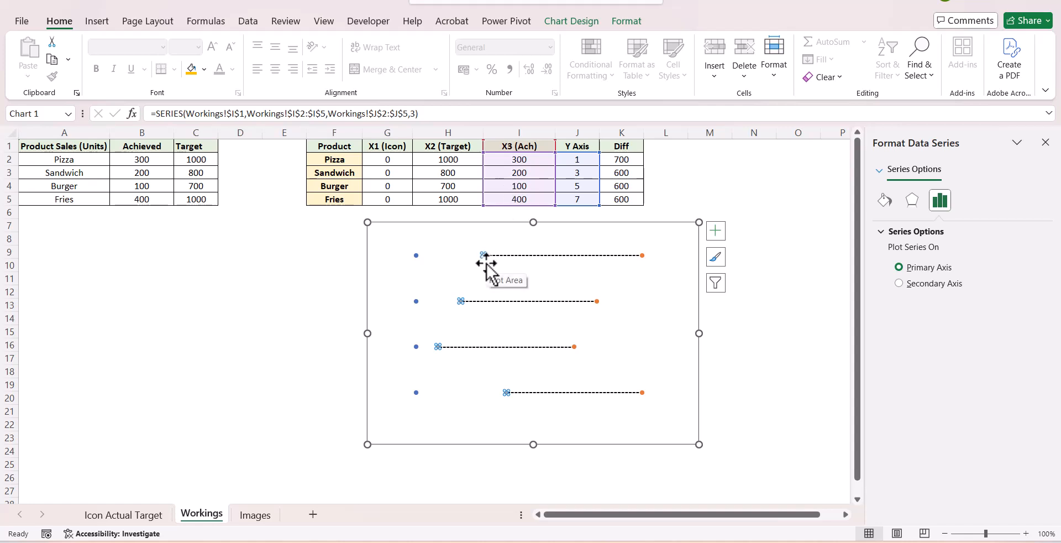
{"action": "left_click", "coordinate": [717, 235]}
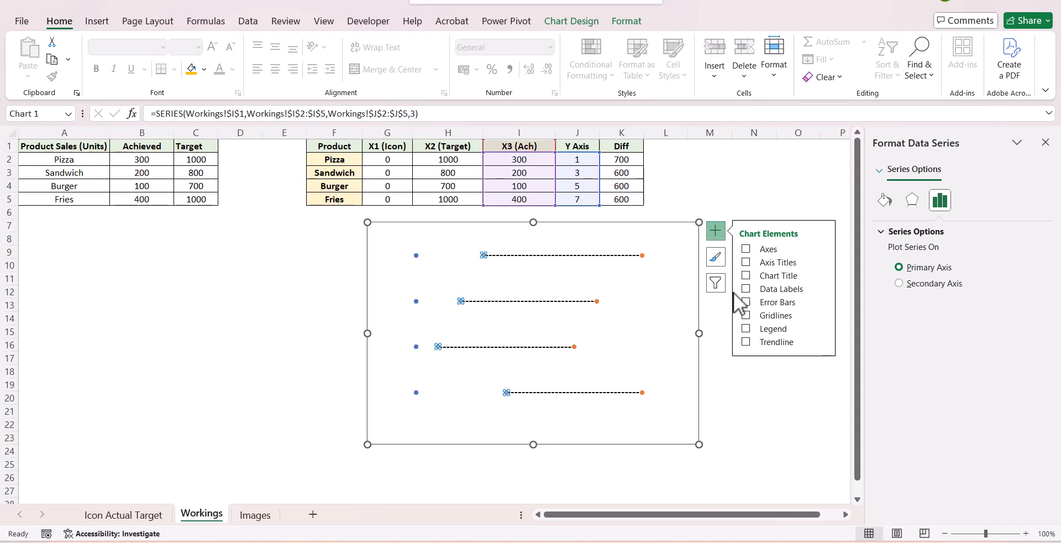
{"action": "left_click", "coordinate": [746, 303]}
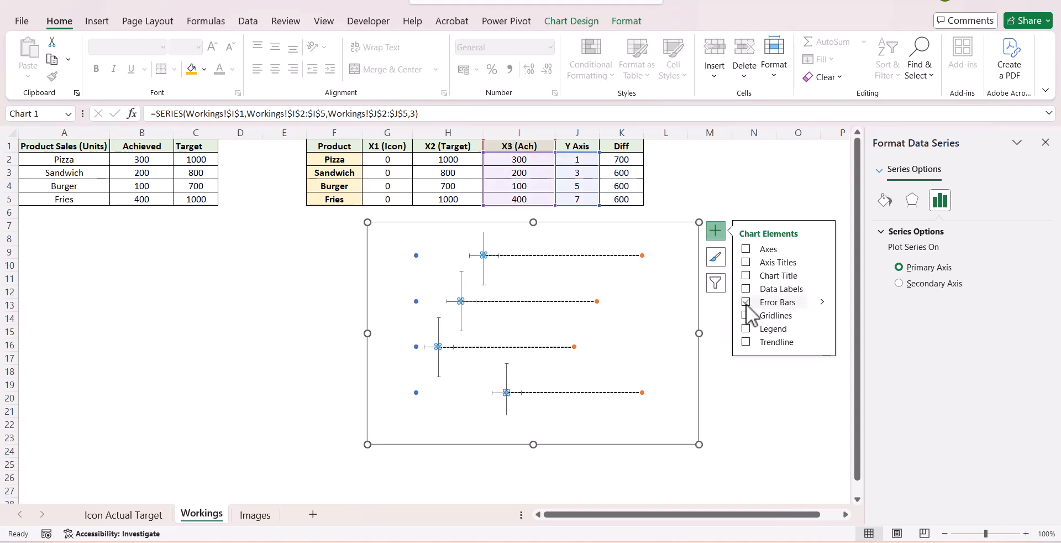
{"action": "left_click", "coordinate": [770, 385]}
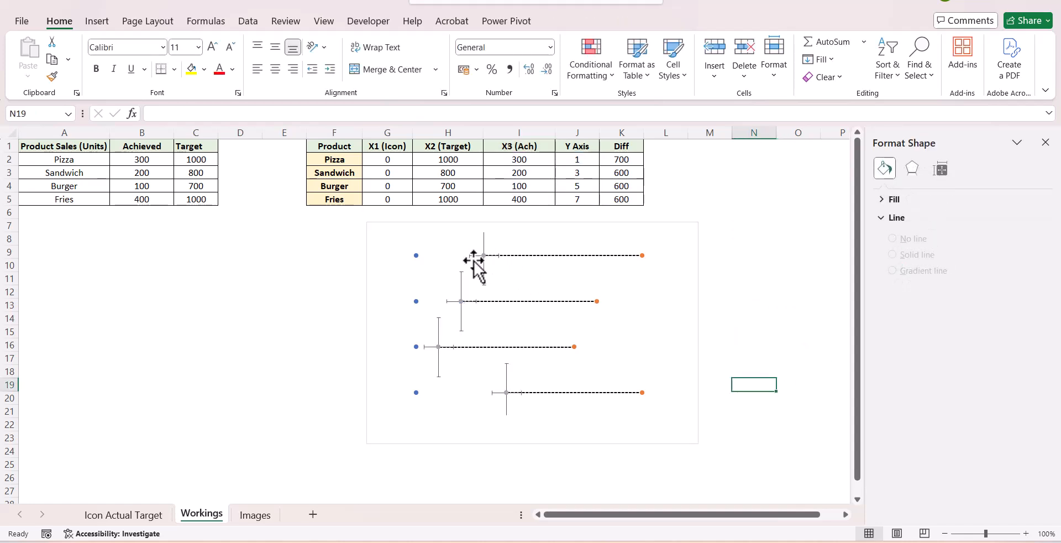
{"action": "left_click", "coordinate": [485, 245]}
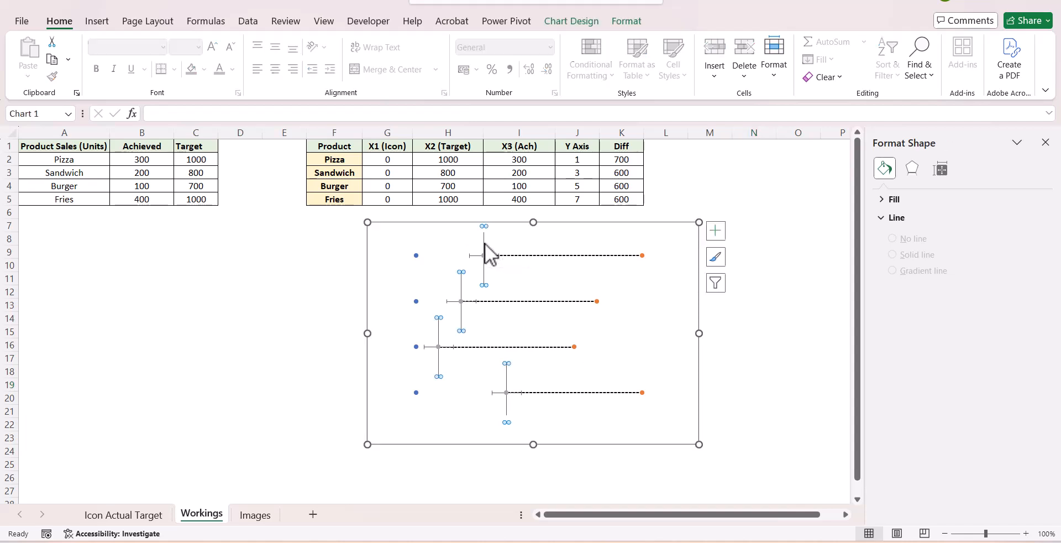
{"action": "key", "text": "Delete"}
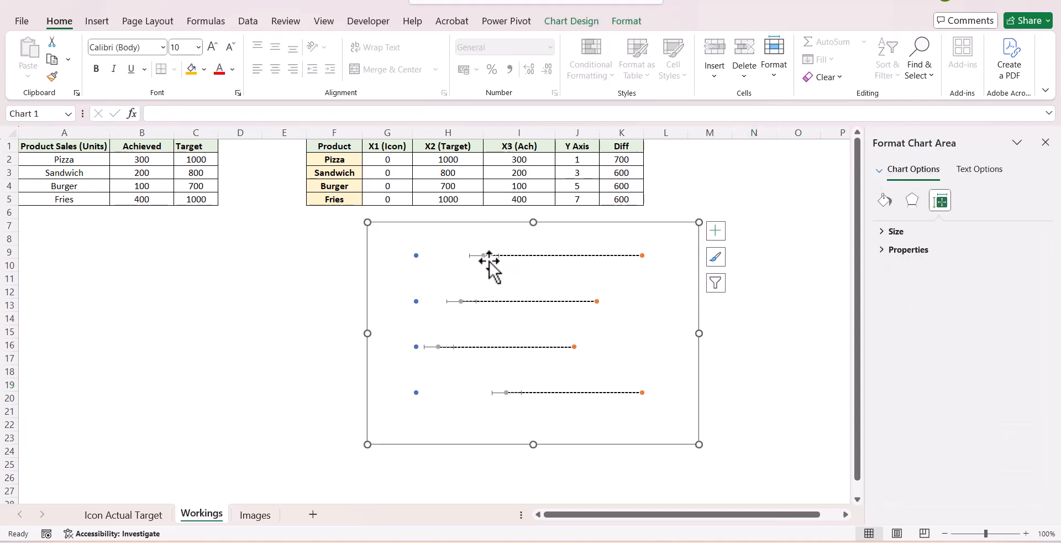
Step: Set the X3 (Ach) horizontal error bars to Minus direction, No Cap end style and a 100 percent error amount
{"action": "left_click", "coordinate": [476, 256]}
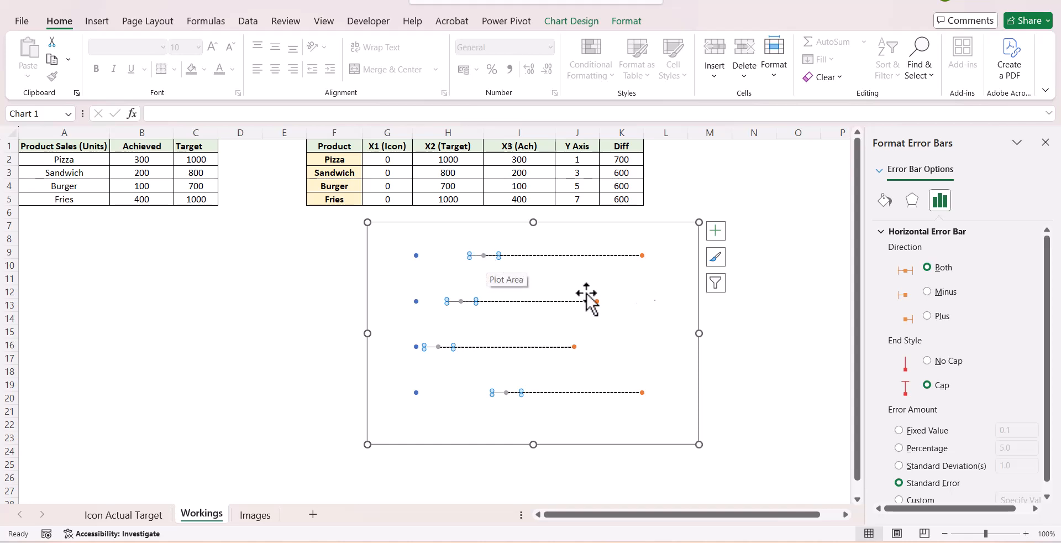
{"action": "left_click", "coordinate": [927, 291]}
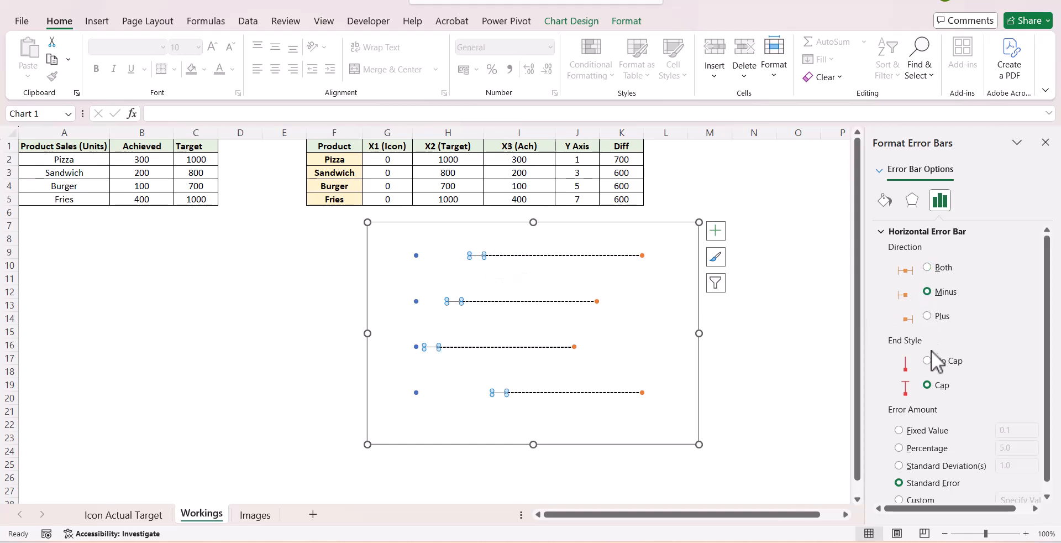
{"action": "left_click", "coordinate": [931, 450]}
{"action": "left_click", "coordinate": [1014, 447]}
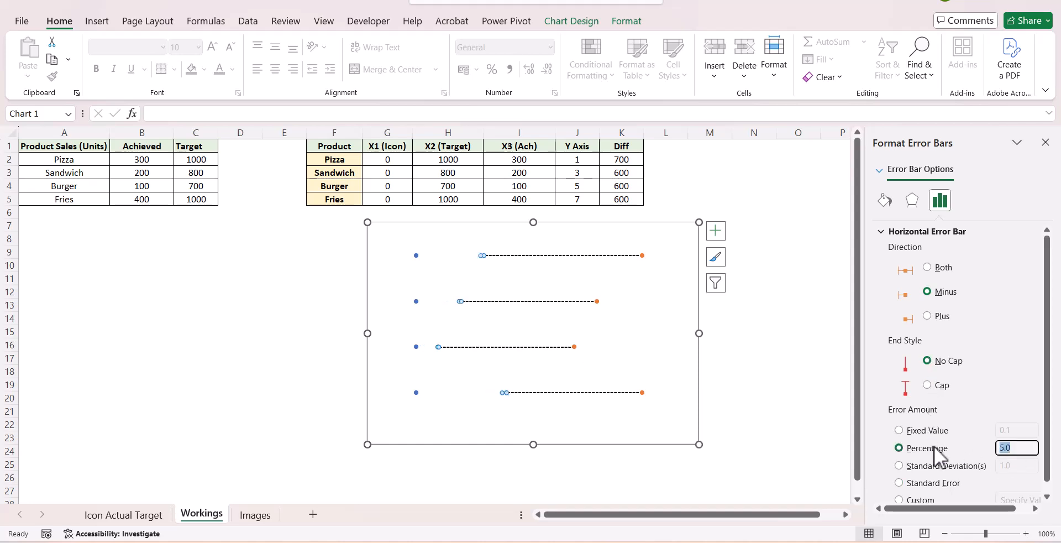
{"action": "type", "text": "100"}
{"action": "key", "text": "Return"}
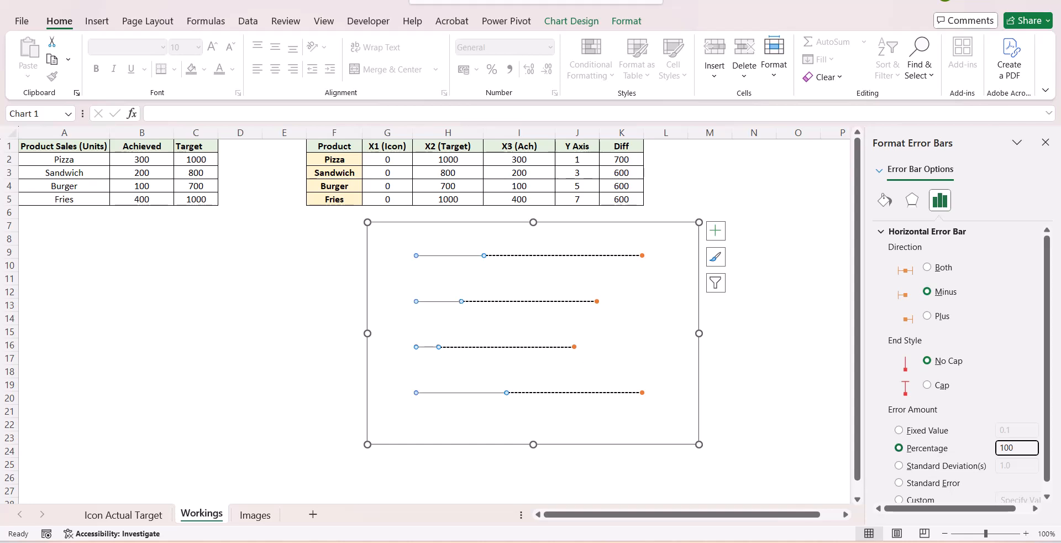
{"action": "left_click", "coordinate": [823, 278]}
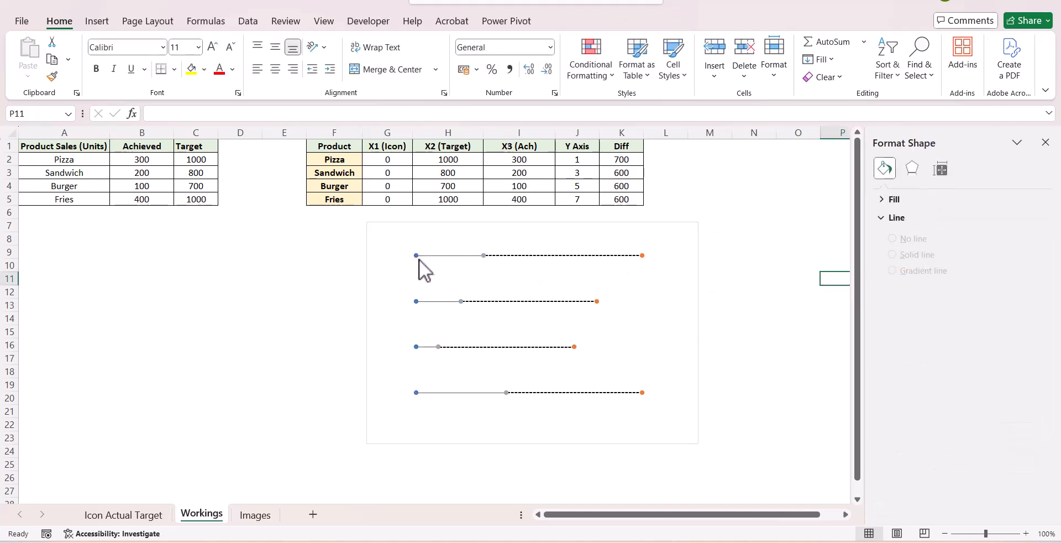
Step: Format the X3 (Ach) series' horizontal error bars as solid black lines 1 pt wide
{"action": "left_click", "coordinate": [464, 255]}
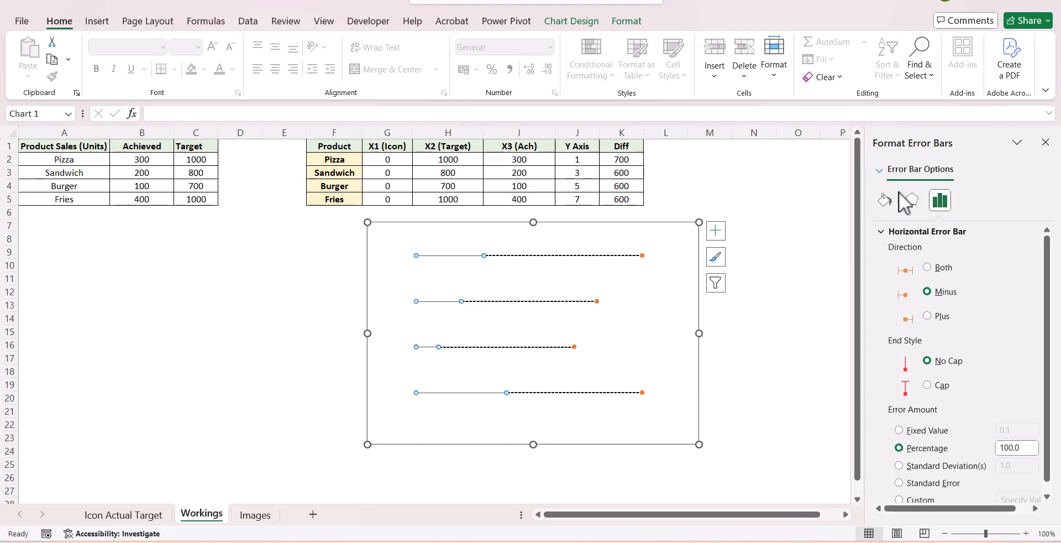
{"action": "left_click", "coordinate": [885, 202]}
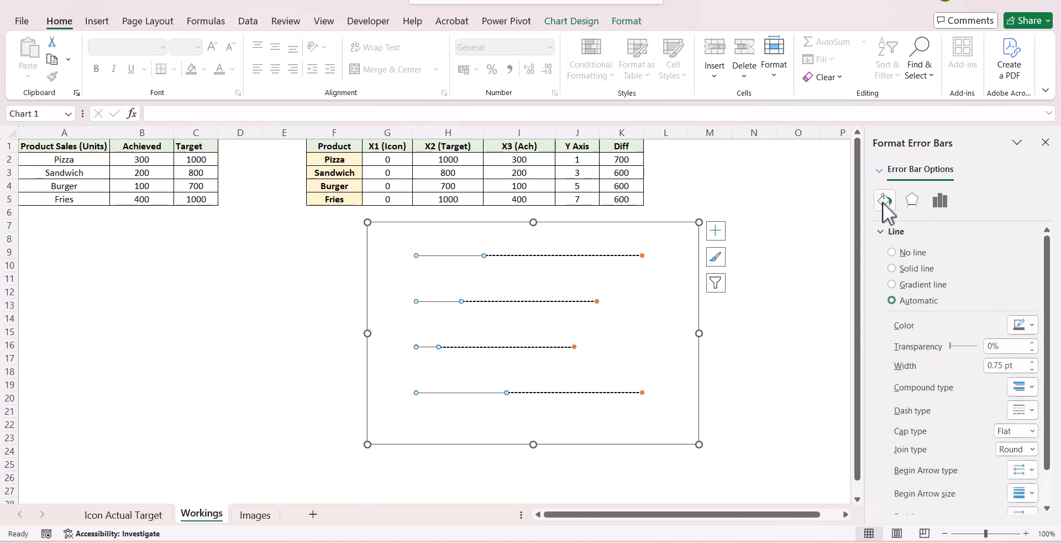
{"action": "left_click", "coordinate": [1032, 362]}
{"action": "left_click", "coordinate": [1029, 327]}
{"action": "left_click", "coordinate": [897, 149]}
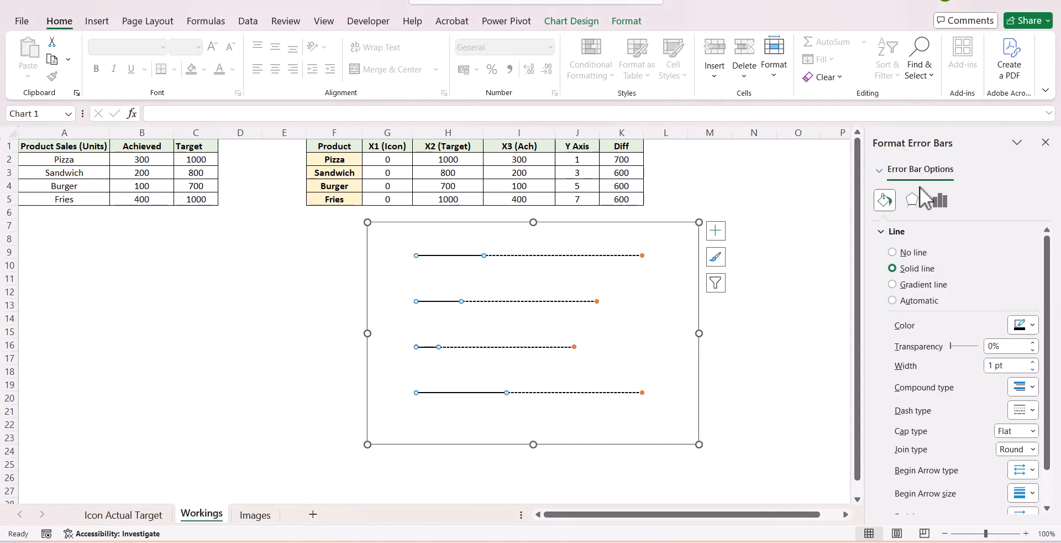
{"action": "left_click", "coordinate": [796, 348]}
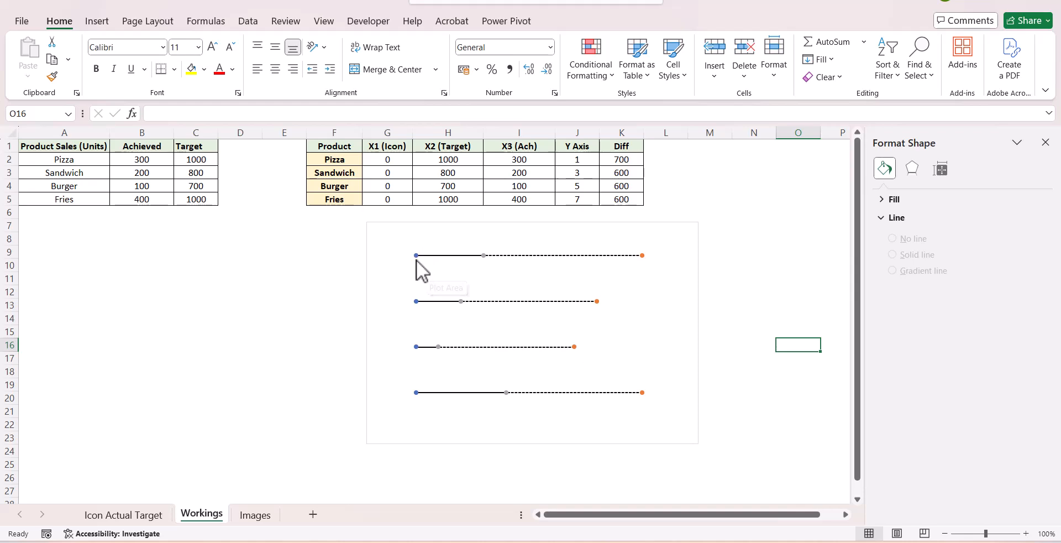
Step: Give the X2 (Target) series built-in round markers with a size of 22
{"action": "mouse_move", "coordinate": [482, 259]}
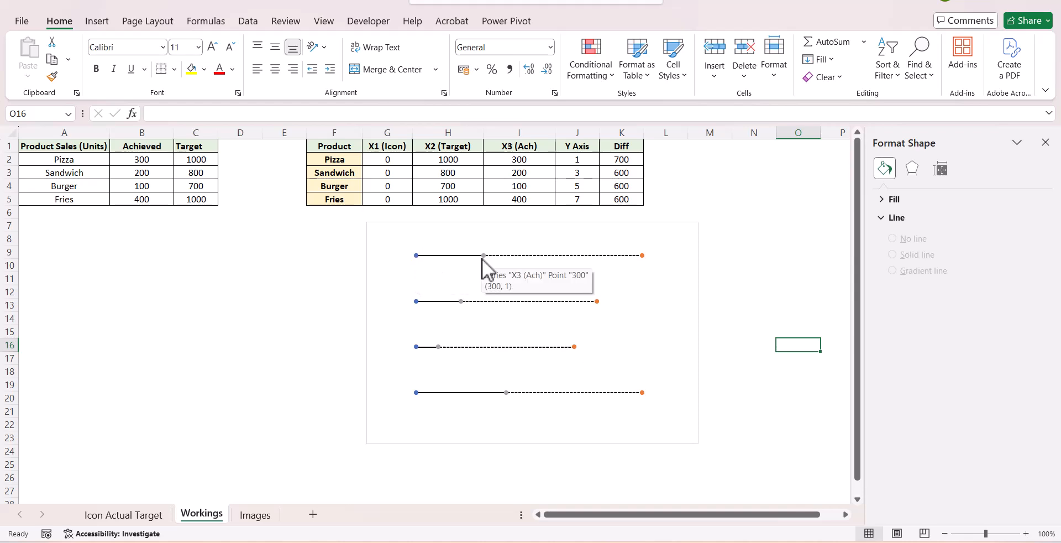
{"action": "left_click", "coordinate": [642, 256]}
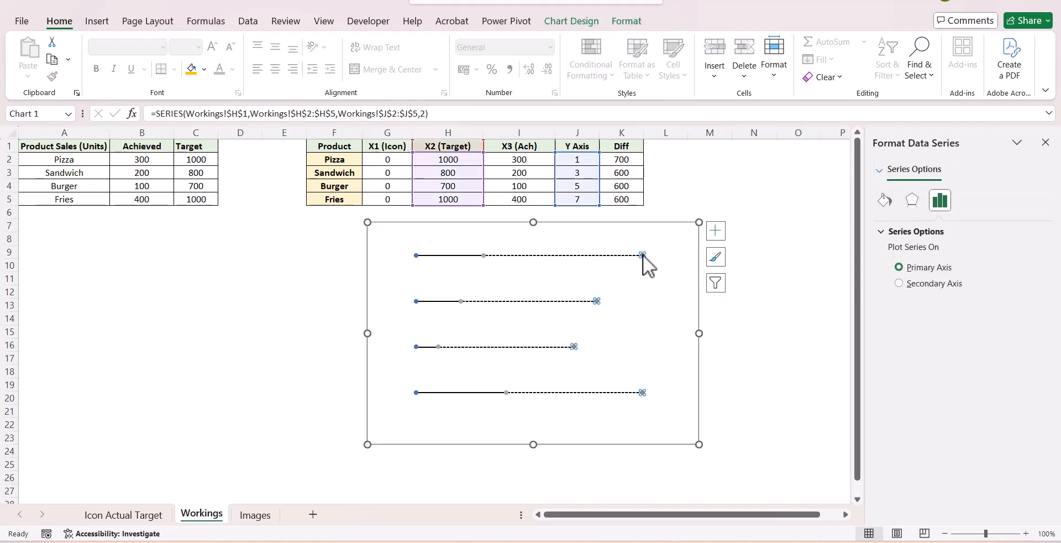
{"action": "left_click", "coordinate": [884, 200]}
{"action": "left_click", "coordinate": [938, 233]}
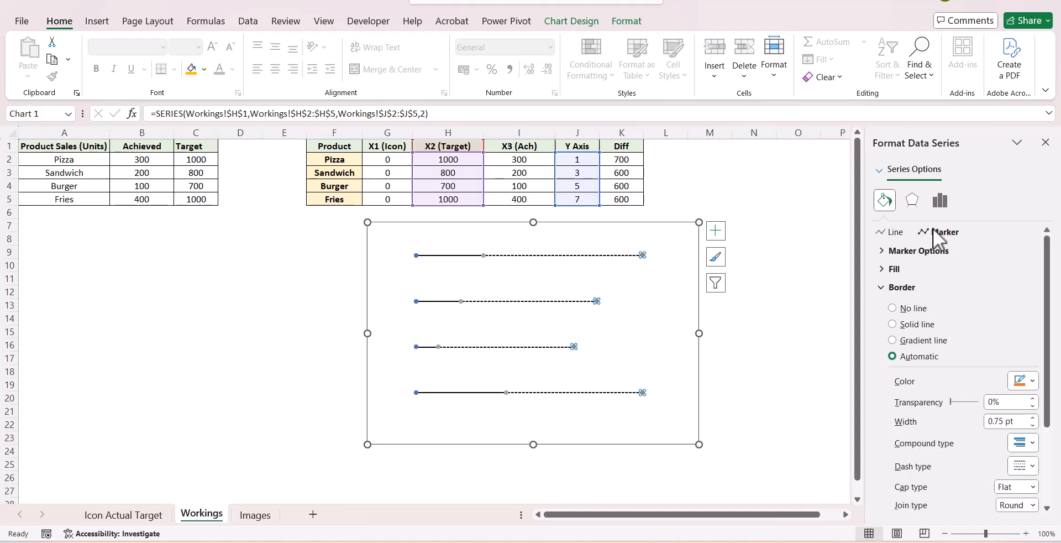
{"action": "left_click", "coordinate": [887, 250]}
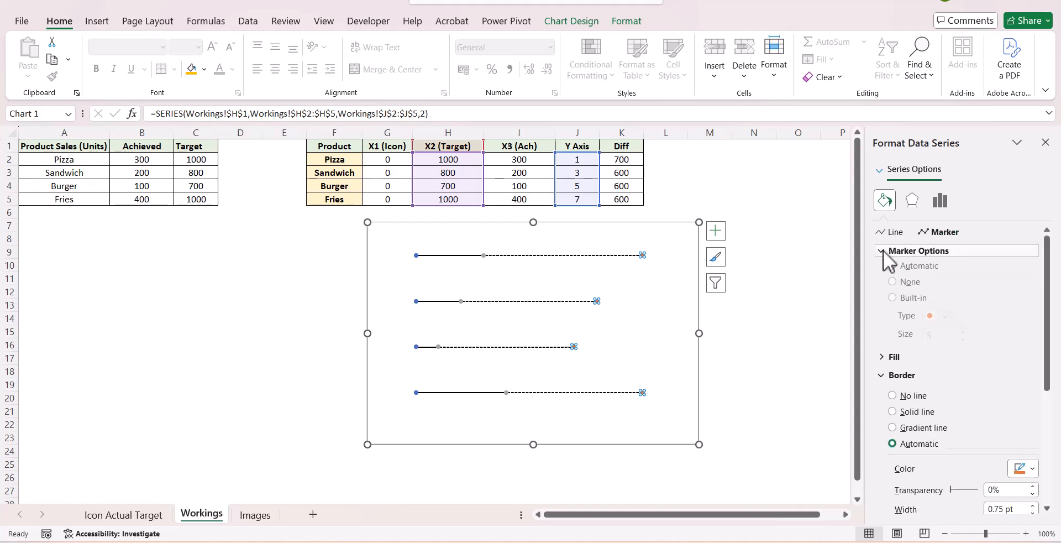
{"action": "left_click", "coordinate": [907, 307]}
{"action": "left_click", "coordinate": [954, 339]}
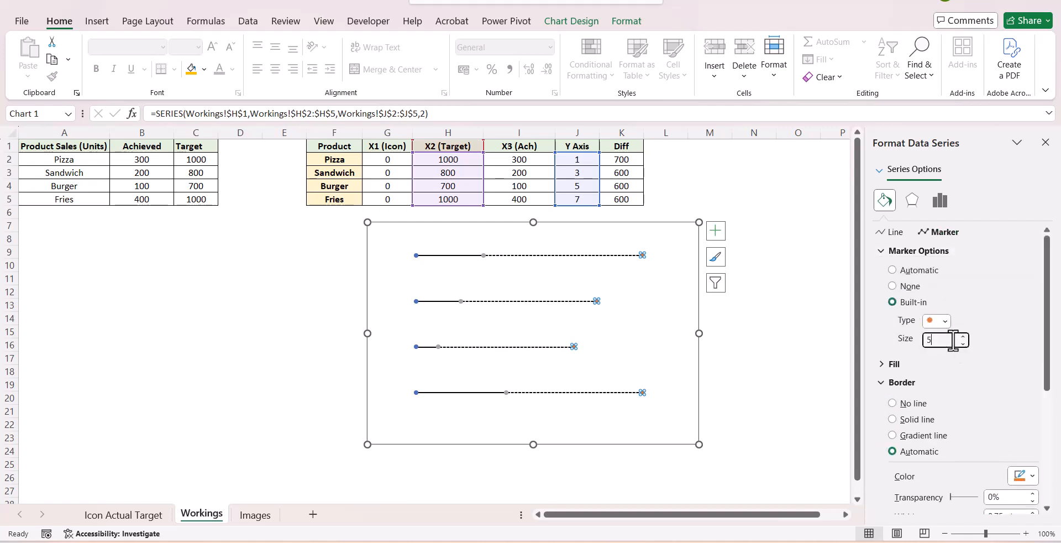
{"action": "type", "text": "22"}
{"action": "key", "text": "Return"}
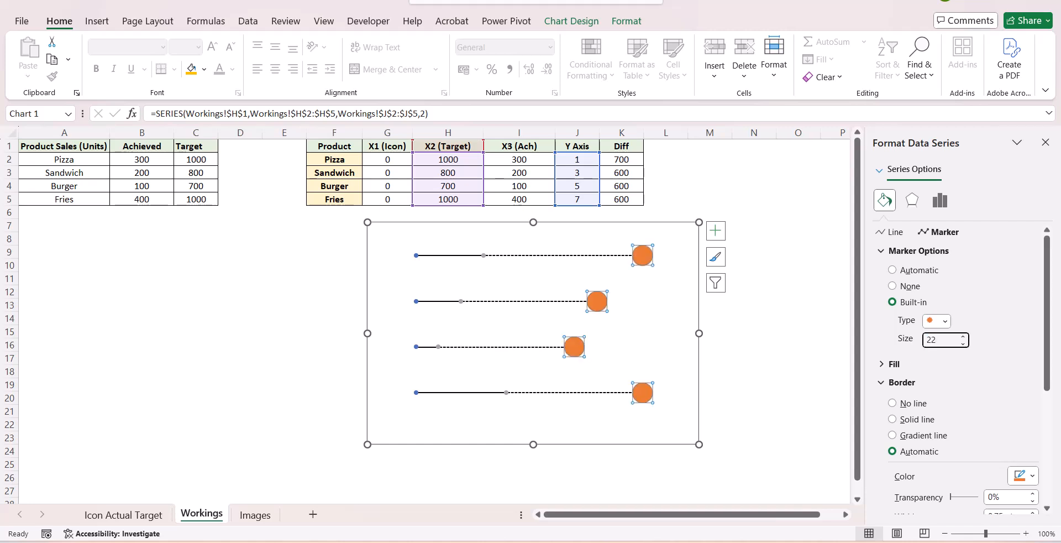
Step: Remove the Target markers' border line and fill them with the standard golden orange colour
{"action": "left_click", "coordinate": [1031, 476]}
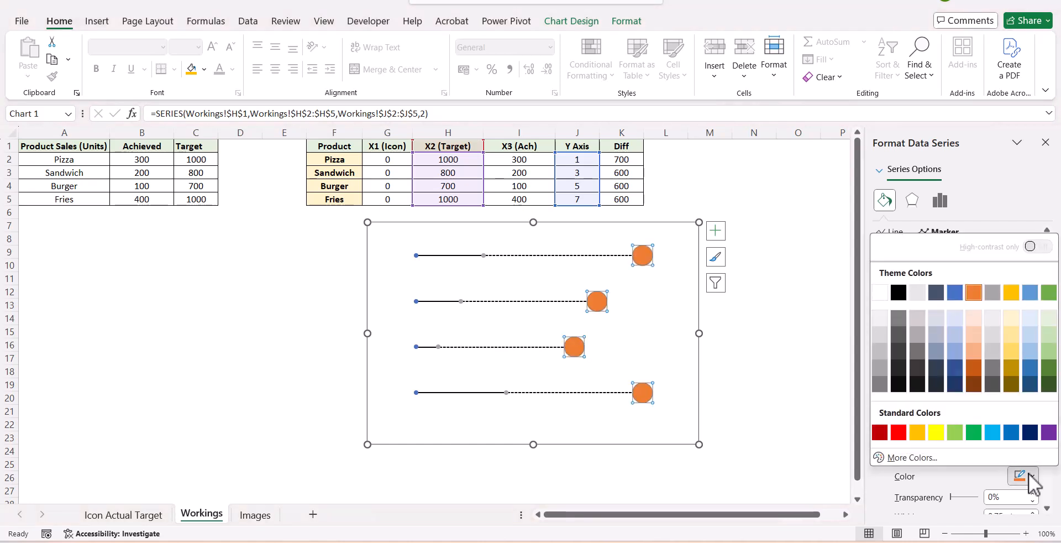
{"action": "left_click", "coordinate": [919, 438]}
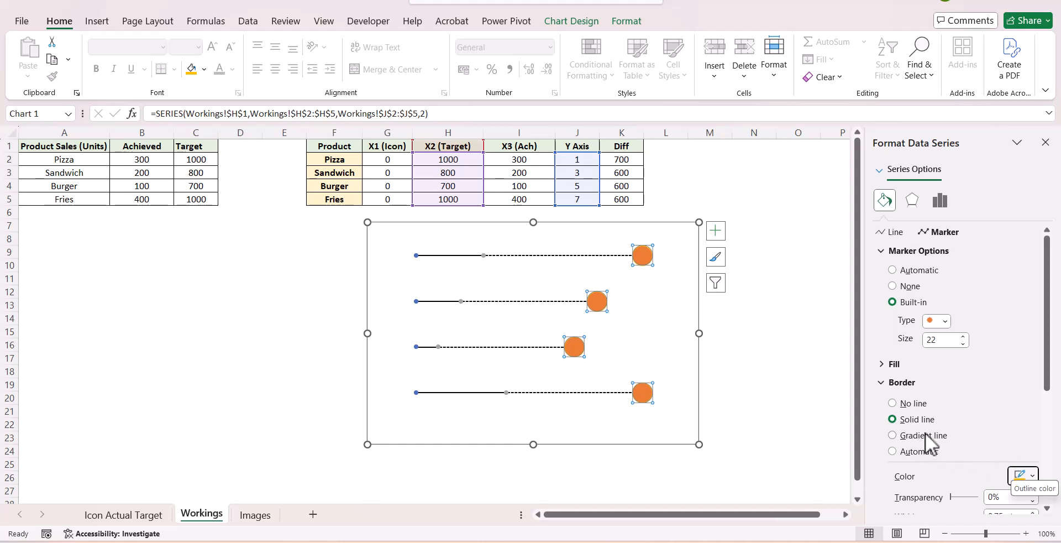
{"action": "left_click", "coordinate": [911, 402]}
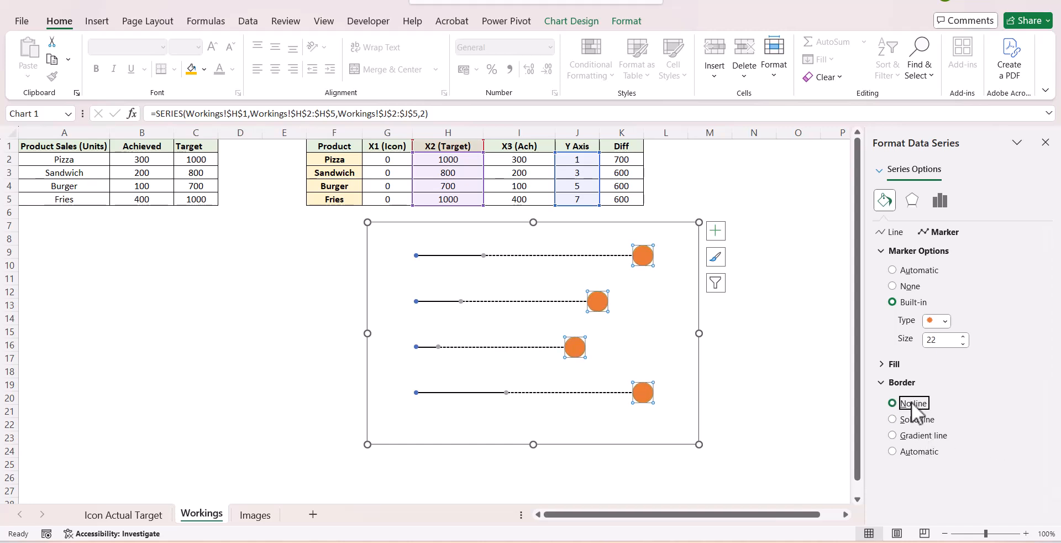
{"action": "left_click", "coordinate": [882, 364]}
{"action": "left_click", "coordinate": [1031, 489]}
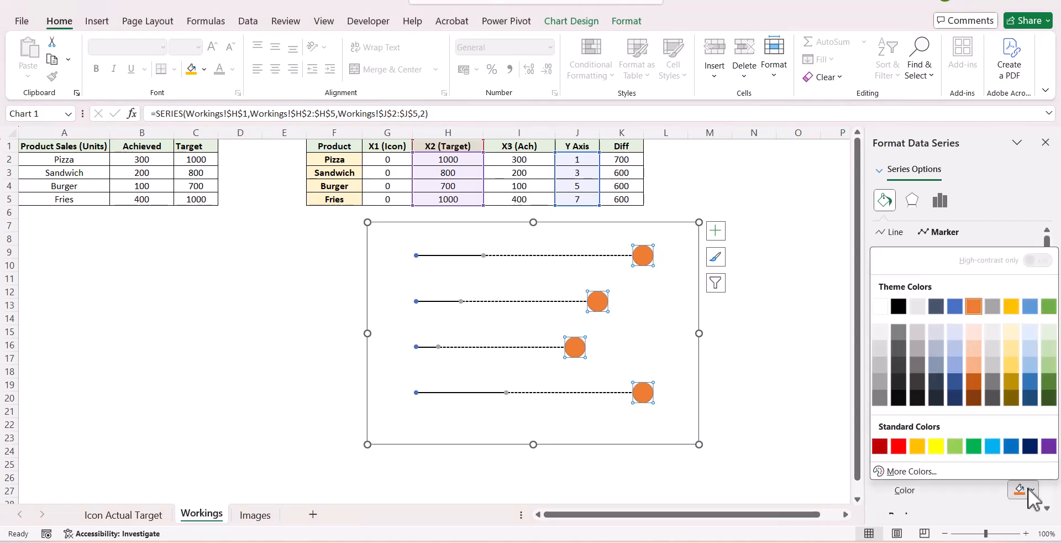
{"action": "left_click", "coordinate": [917, 446]}
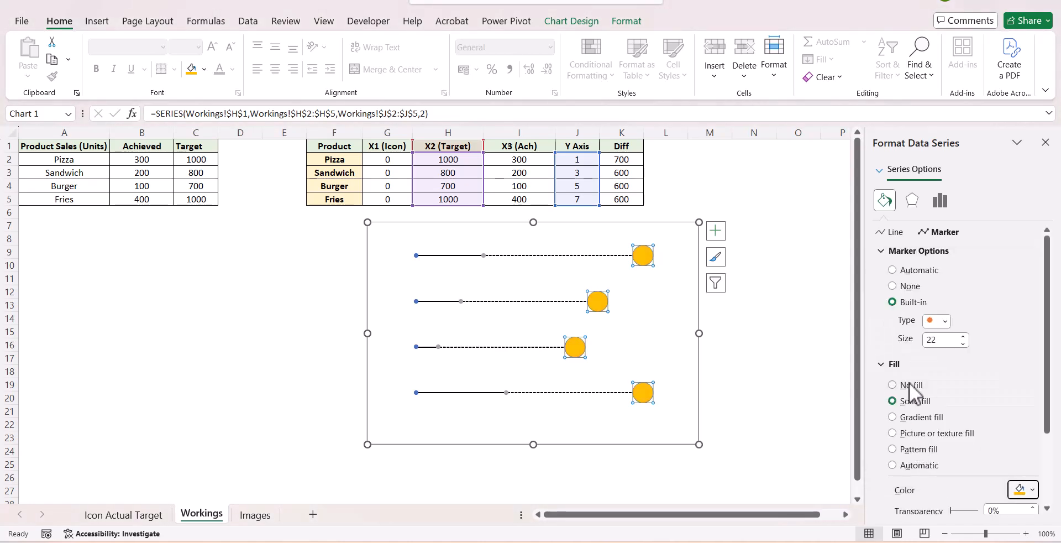
{"action": "scroll", "coordinate": [918, 398], "scroll_direction": "down", "scroll_amount": 2}
{"action": "scroll", "coordinate": [997, 475], "scroll_direction": "down", "scroll_amount": 1}
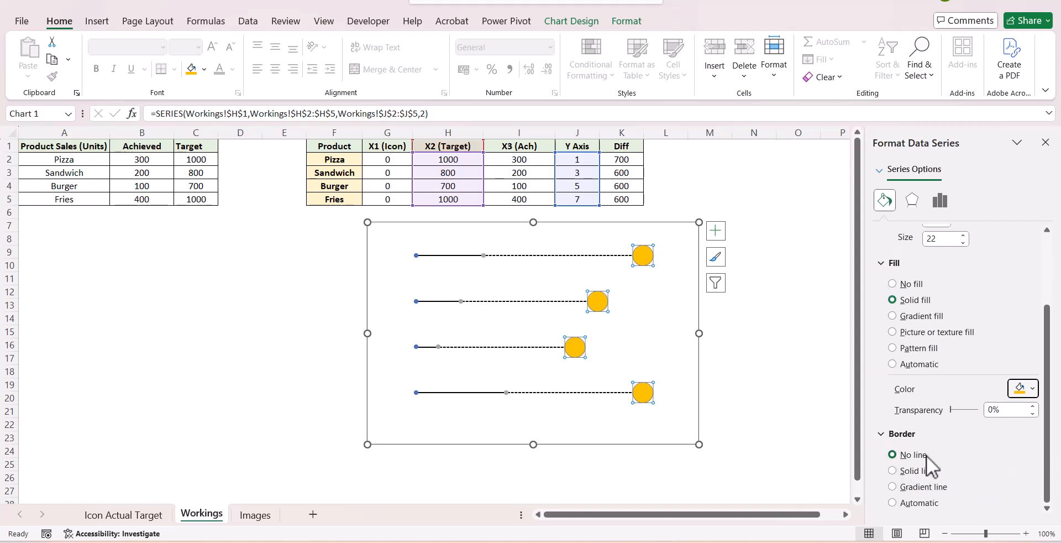
Step: Give the X3 (Ach) series built-in round markers with a size of 10
{"action": "left_click", "coordinate": [483, 257]}
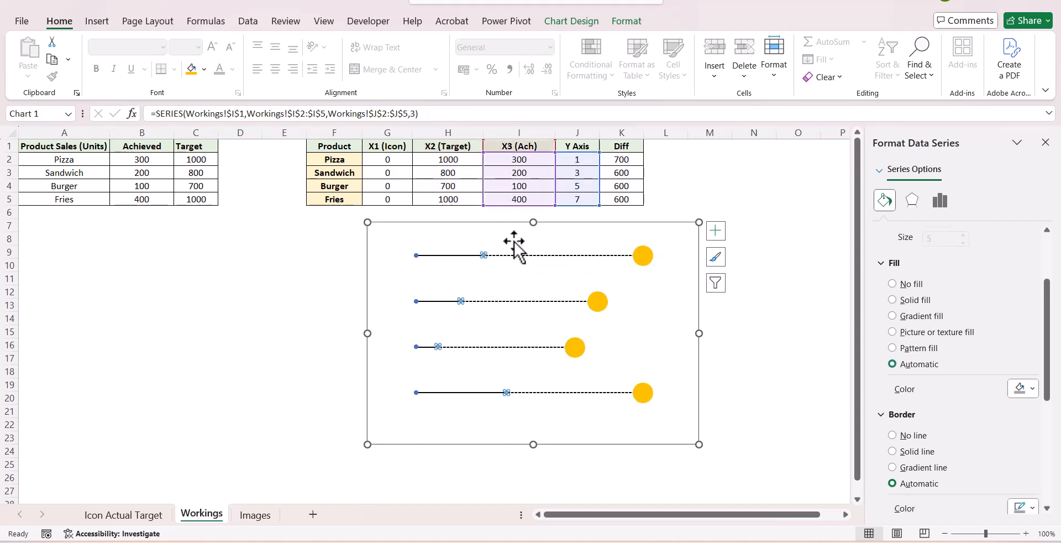
{"action": "scroll", "coordinate": [891, 265], "scroll_direction": "up", "scroll_amount": 1}
{"action": "scroll", "coordinate": [887, 230], "scroll_direction": "up", "scroll_amount": 3}
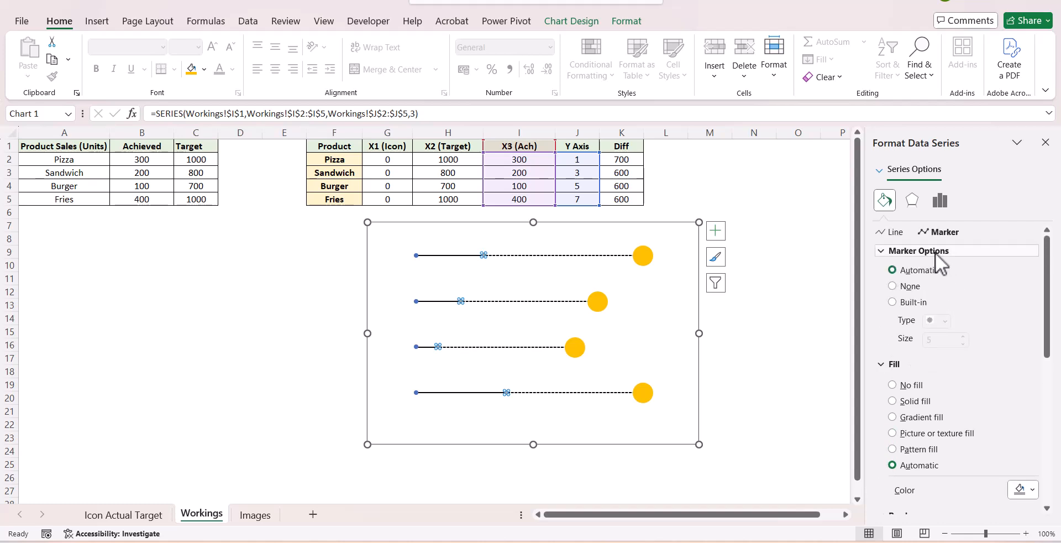
{"action": "left_click", "coordinate": [907, 302]}
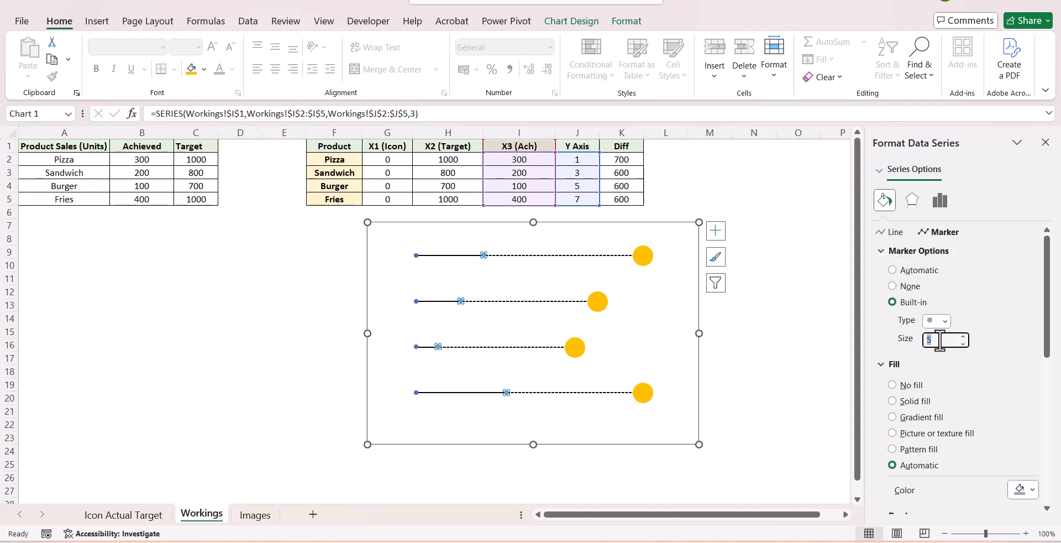
{"action": "key", "text": "Return"}
Step: Fill the X3 (Ach) markers with solid standard light blue and outline them with a solid black border
{"action": "scroll", "coordinate": [945, 381], "scroll_direction": "down", "scroll_amount": 3}
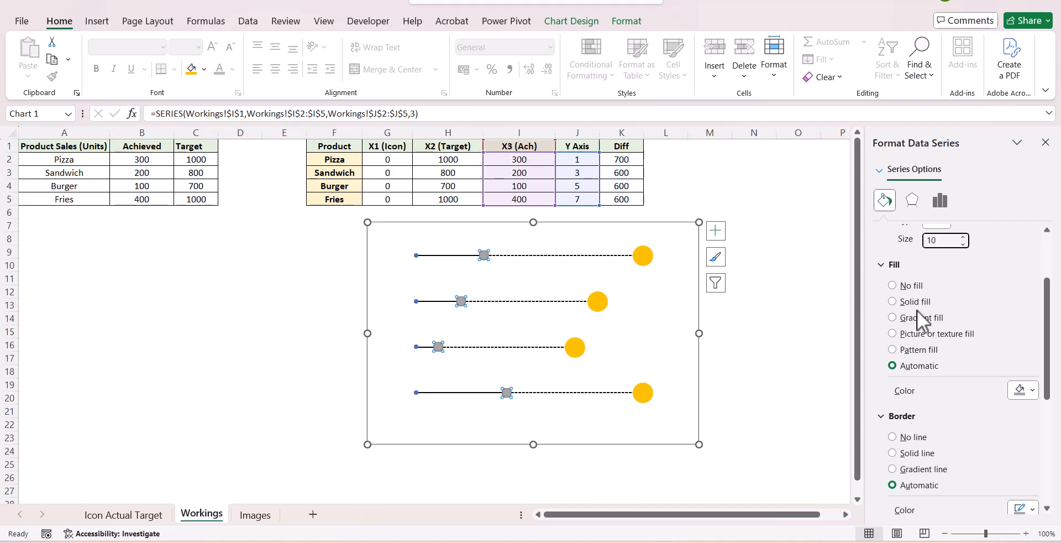
{"action": "left_click", "coordinate": [916, 302]}
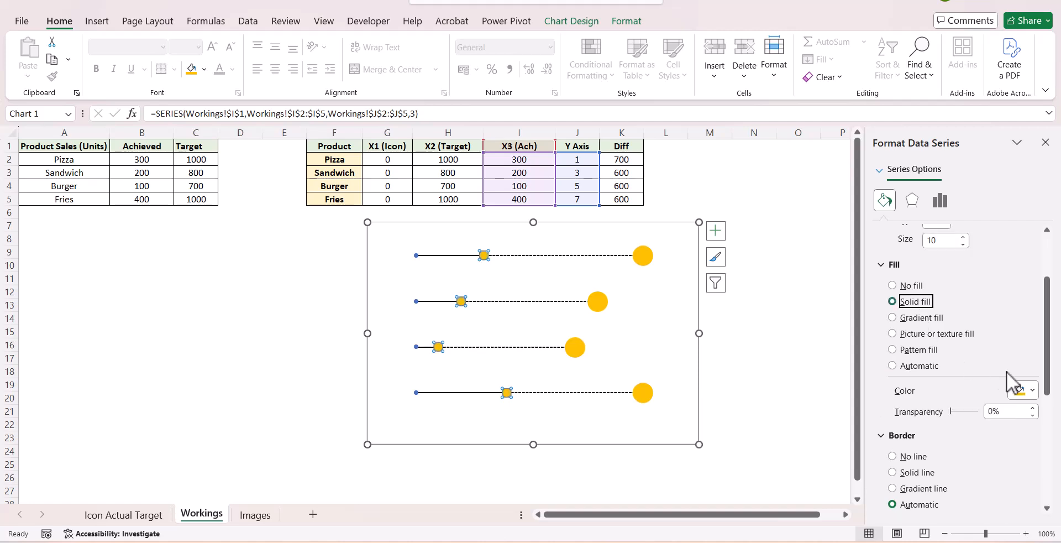
{"action": "left_click", "coordinate": [1032, 390]}
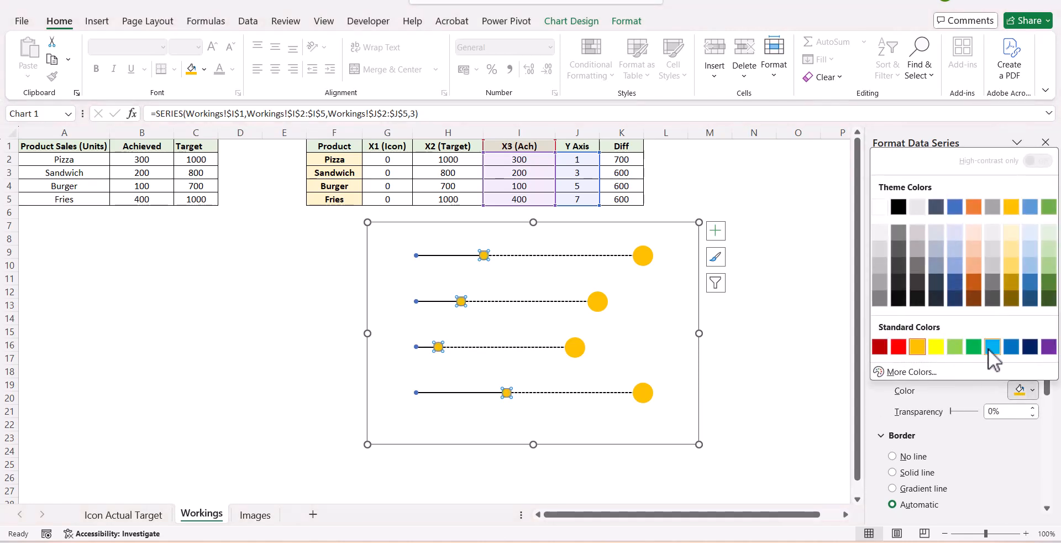
{"action": "left_click", "coordinate": [993, 347]}
{"action": "scroll", "coordinate": [938, 459], "scroll_direction": "down", "scroll_amount": 3}
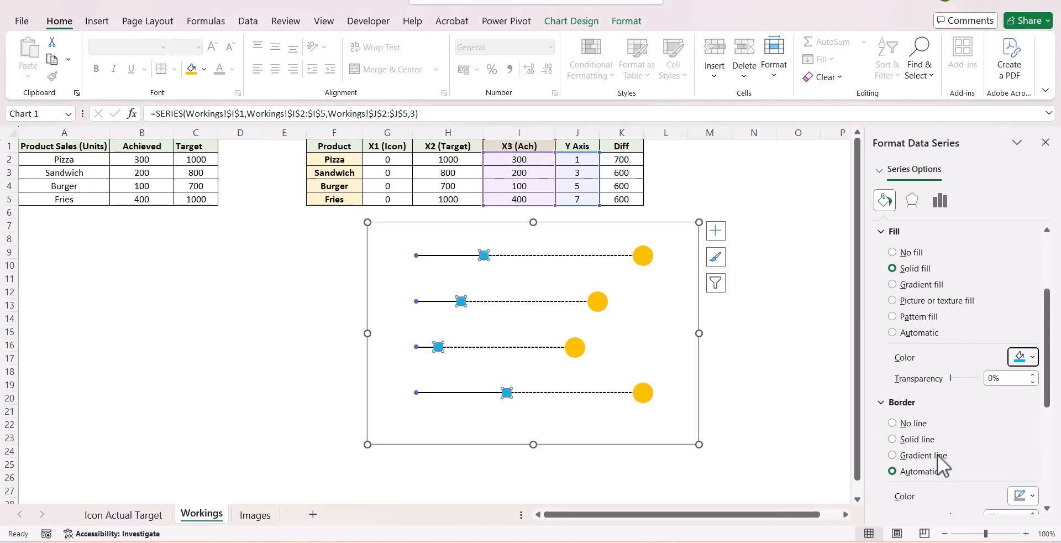
{"action": "left_click", "coordinate": [922, 407]}
{"action": "left_click", "coordinate": [1031, 463]}
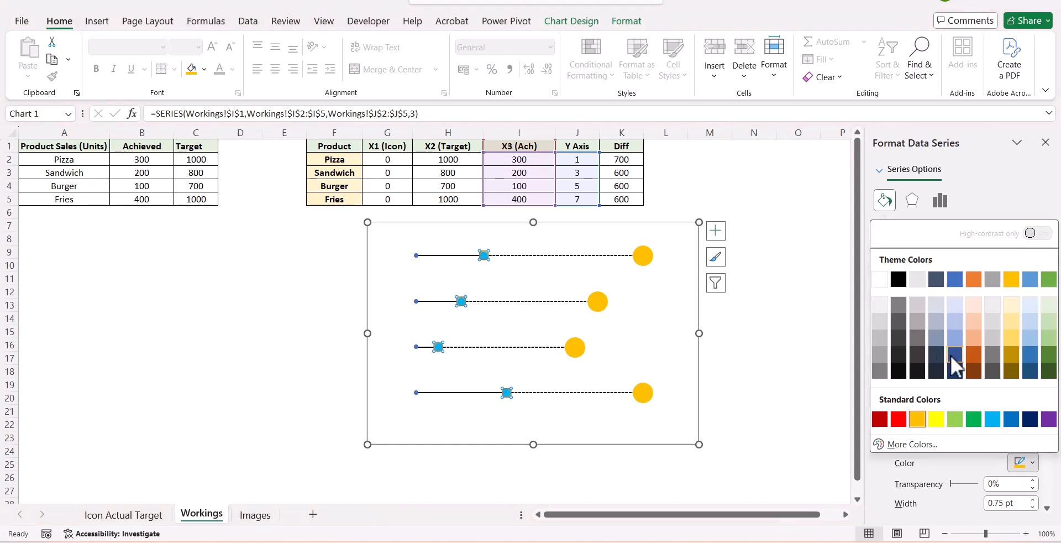
{"action": "left_click", "coordinate": [898, 279]}
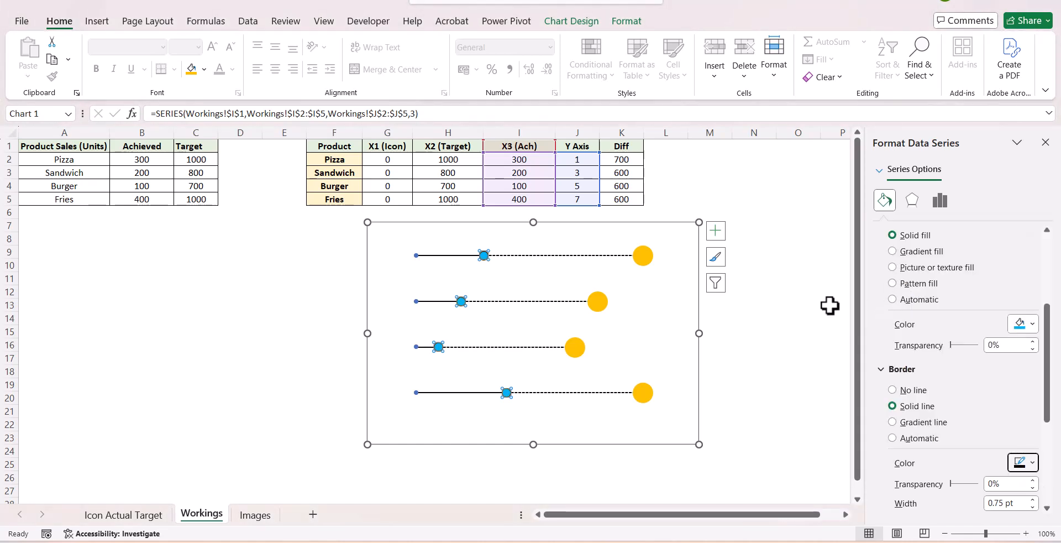
{"action": "left_click", "coordinate": [788, 316]}
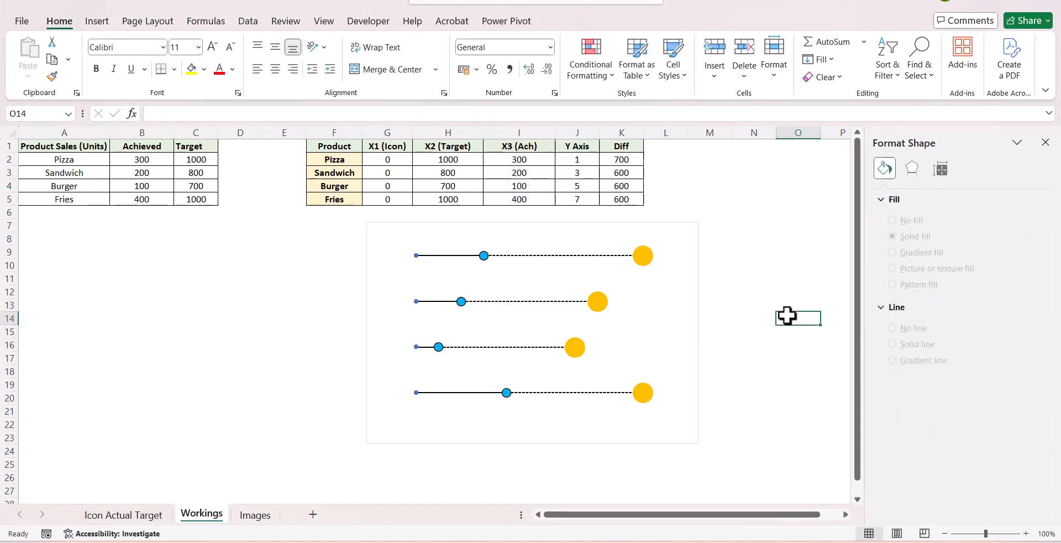
{"action": "left_click", "coordinate": [638, 259]}
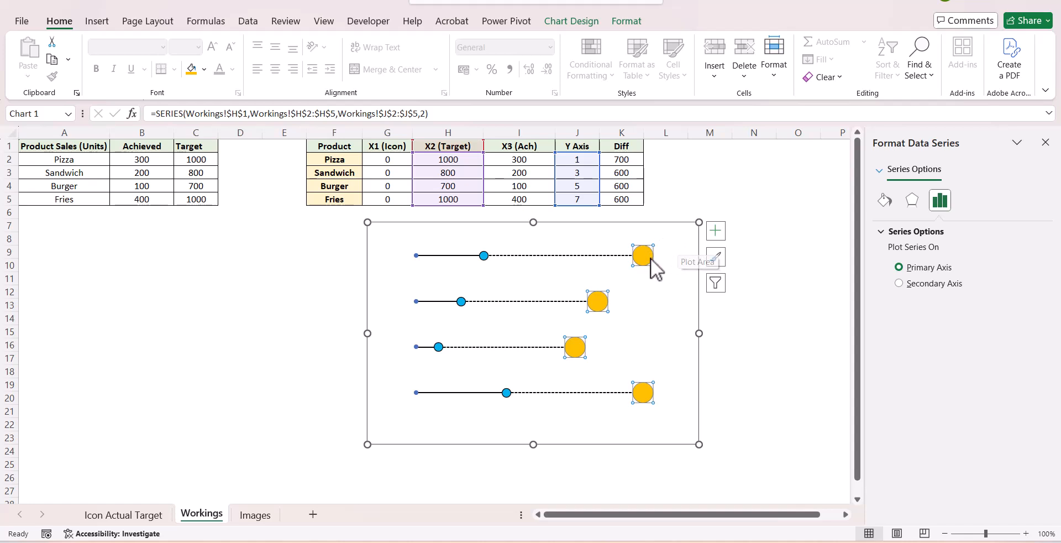
{"action": "left_click", "coordinate": [485, 256]}
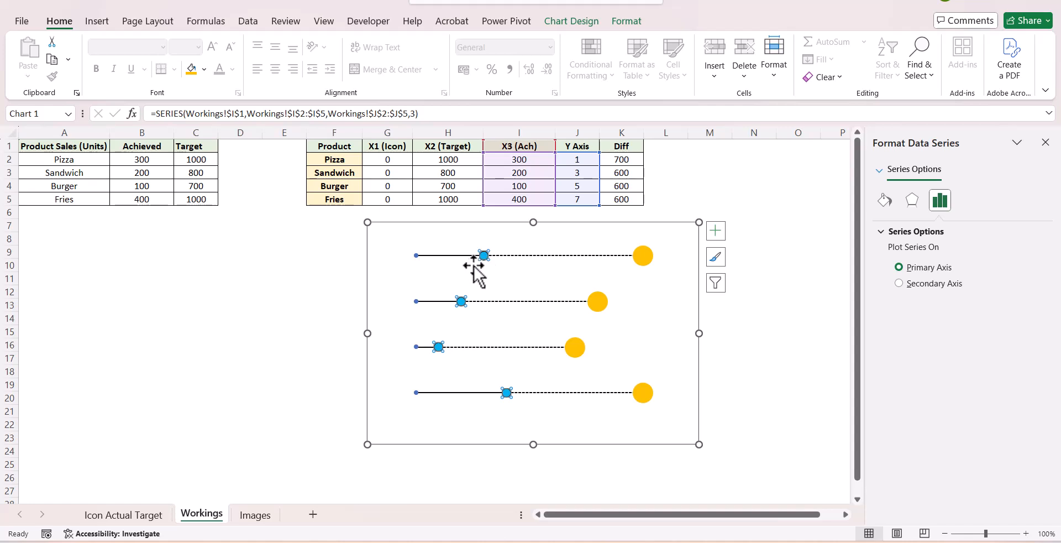
{"action": "left_click", "coordinate": [752, 303]}
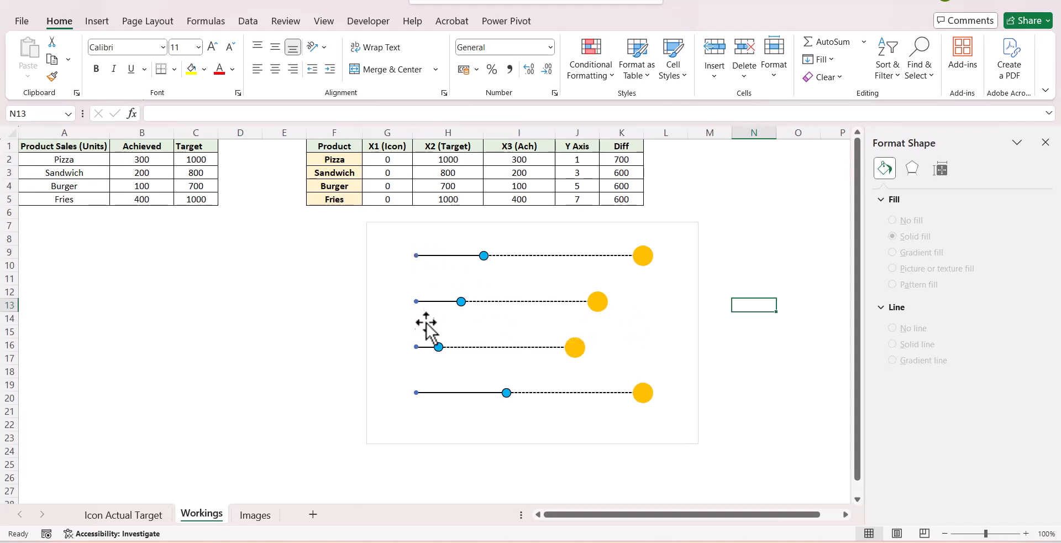
Step: Copy the pizza, sandwich, burger and fries pictures from the Images sheet into the empty area beside the chart on the Workings sheet
{"action": "left_click", "coordinate": [264, 518]}
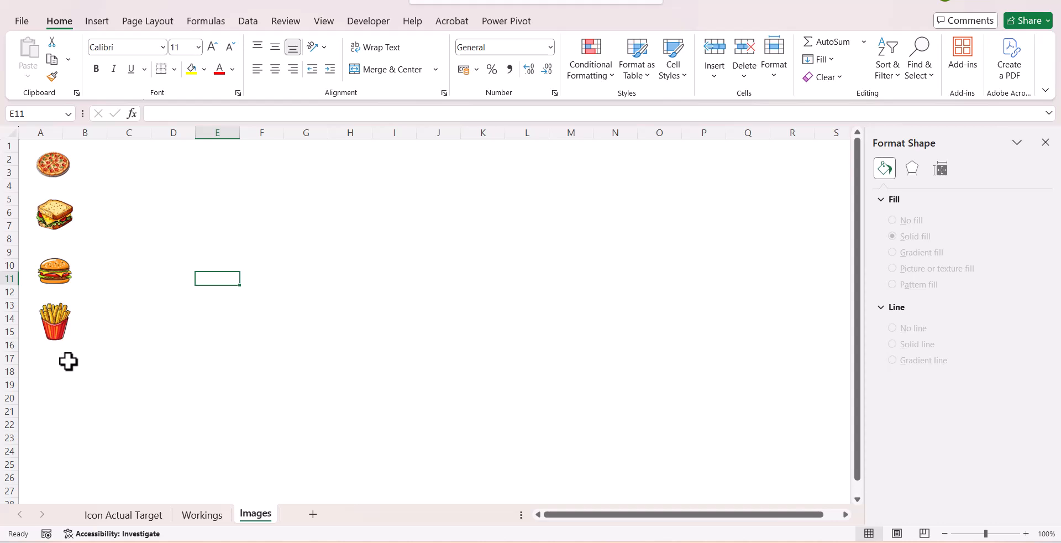
{"action": "left_click", "coordinate": [53, 164]}
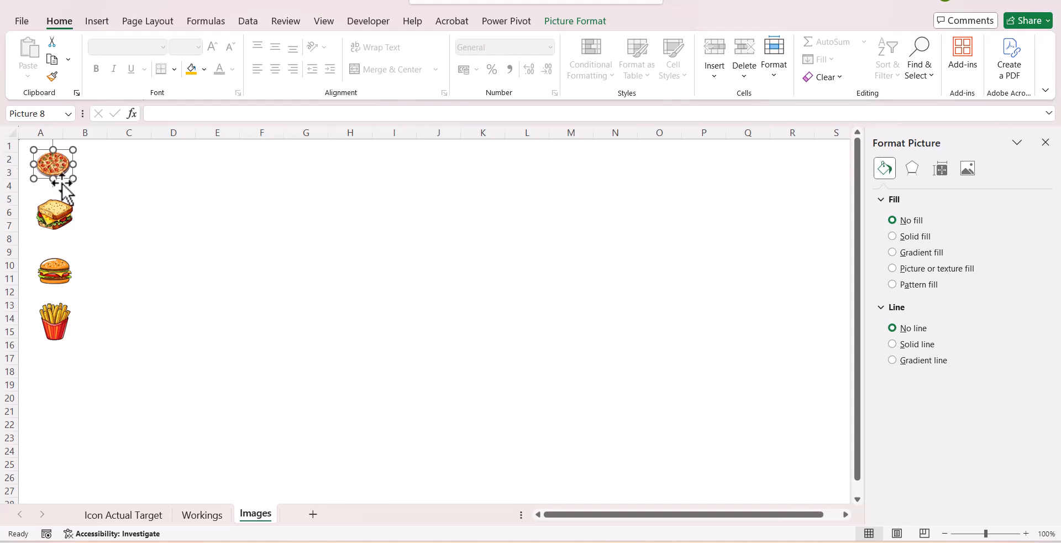
{"action": "left_click", "coordinate": [58, 223], "text": "ctrl"}
{"action": "left_click", "coordinate": [53, 279], "text": "ctrl"}
{"action": "left_click", "coordinate": [51, 317], "text": "ctrl"}
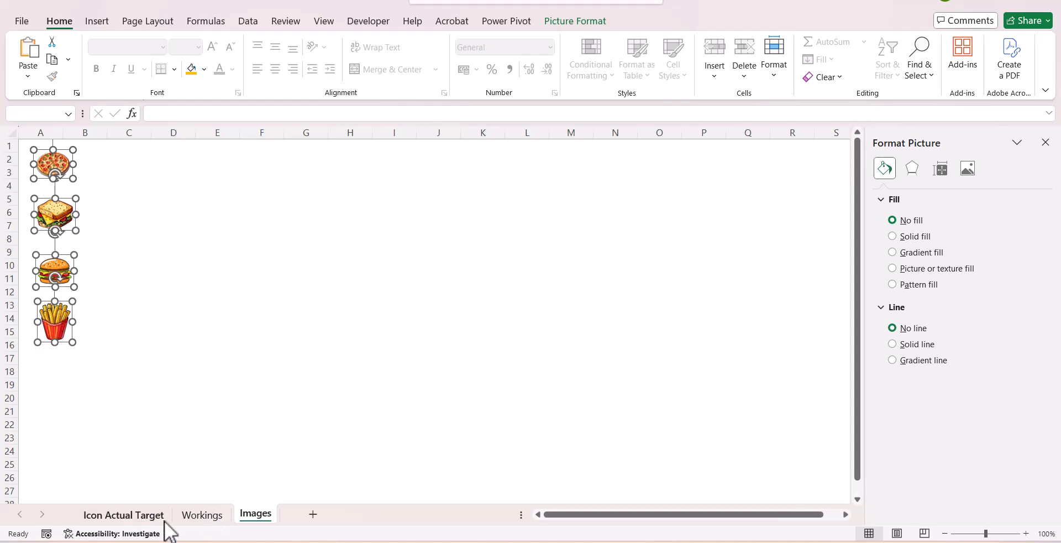
{"action": "left_click", "coordinate": [202, 515]}
{"action": "left_click", "coordinate": [175, 287]}
{"action": "key", "text": "ctrl+v"}
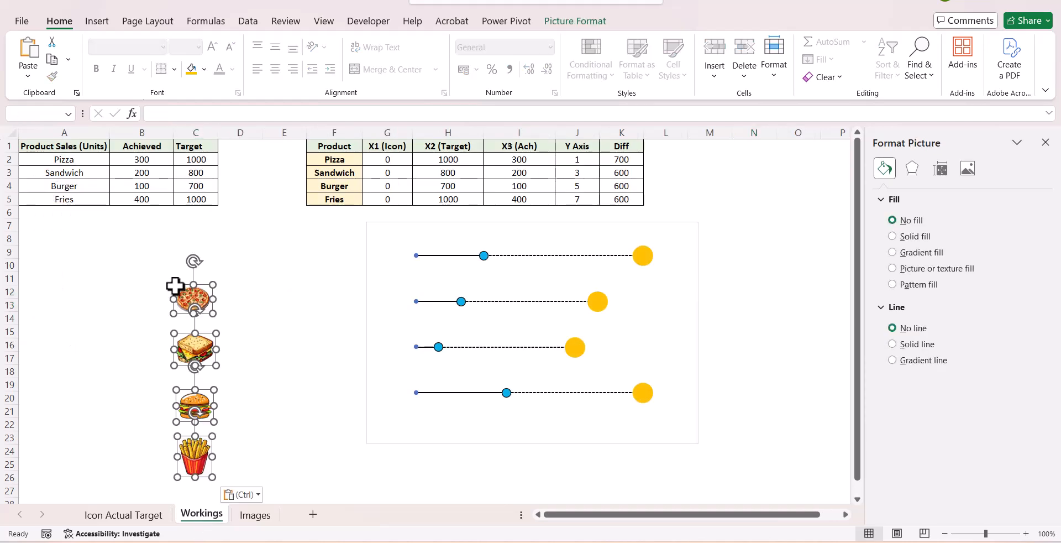
{"action": "left_click", "coordinate": [247, 252]}
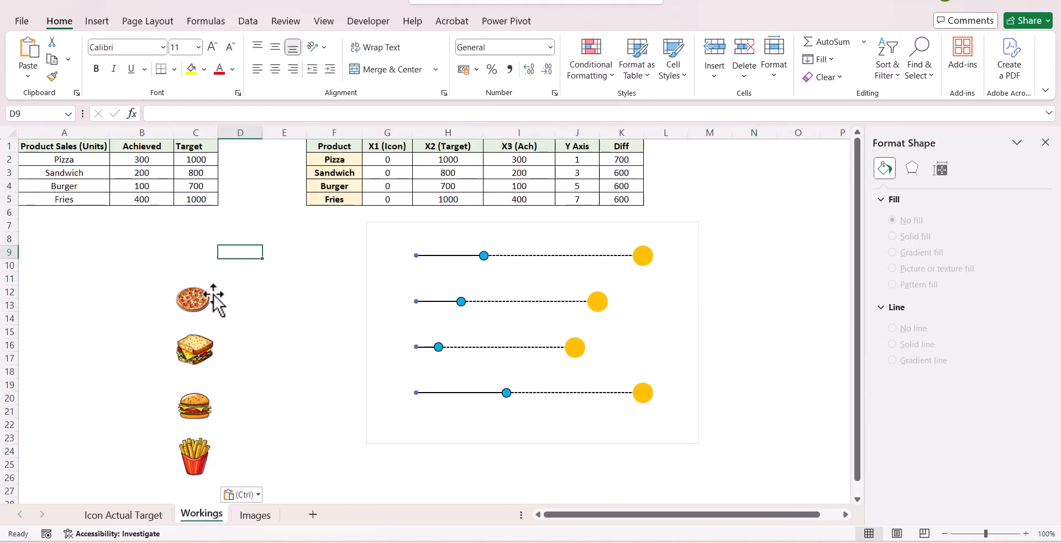
Step: Replace the four X1 (Icon) markers, one point at a time, with copies of the pizza, sandwich, burger and fries pictures
{"action": "left_click", "coordinate": [194, 311]}
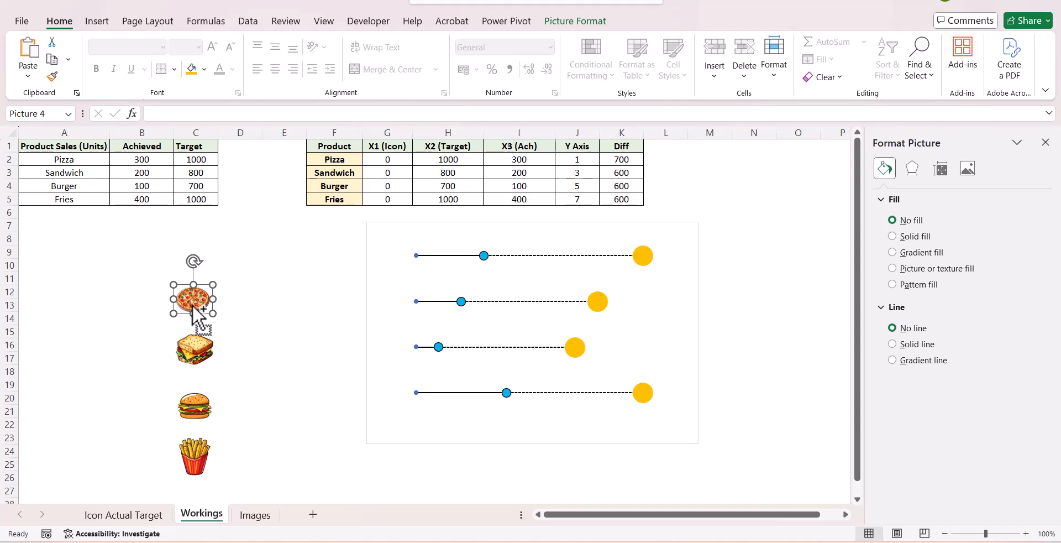
{"action": "left_click", "coordinate": [416, 256]}
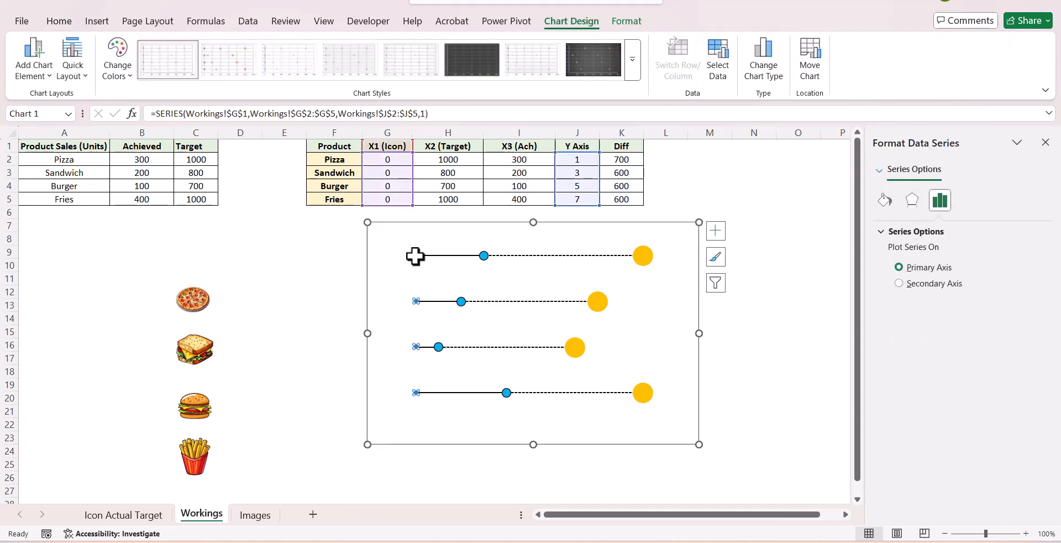
{"action": "key", "text": "ctrl+v"}
{"action": "left_click", "coordinate": [194, 348]}
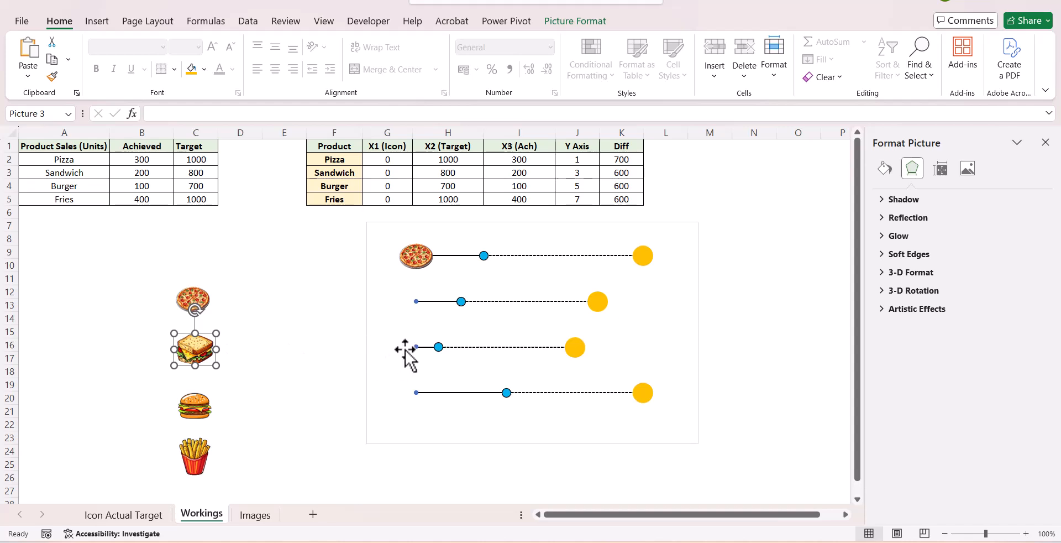
{"action": "left_click", "coordinate": [417, 301]}
{"action": "left_click", "coordinate": [416, 302]}
{"action": "key", "text": "ctrl+v"}
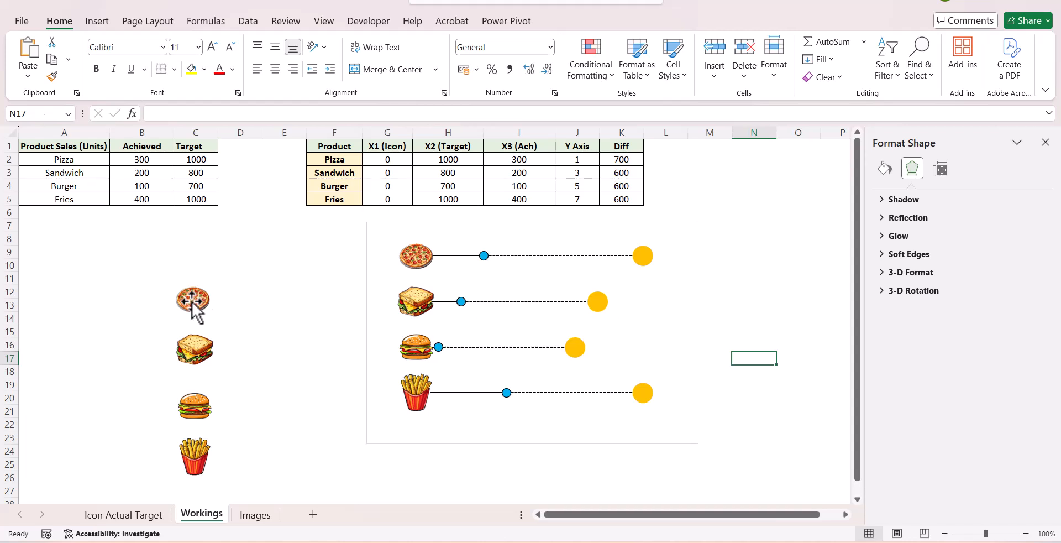
Step: Delete the four loose food pictures beside the chart on the Workings sheet
{"action": "left_click", "coordinate": [193, 302]}
{"action": "key", "text": "Delete"}
{"action": "left_click", "coordinate": [195, 349]}
{"action": "key", "text": "Delete"}
{"action": "left_click", "coordinate": [194, 407]}
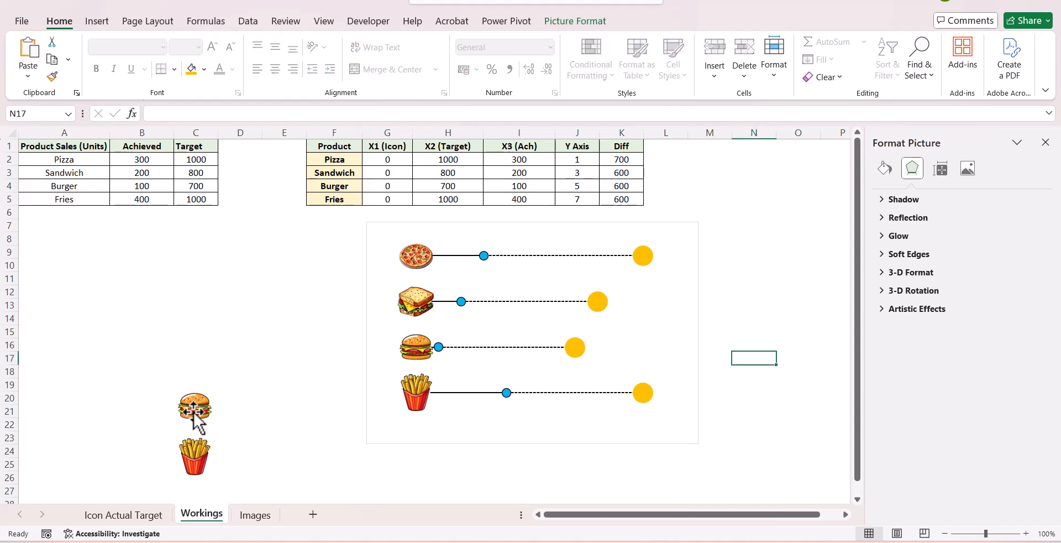
{"action": "key", "text": "Delete"}
{"action": "left_click", "coordinate": [199, 458]}
{"action": "key", "text": "Delete"}
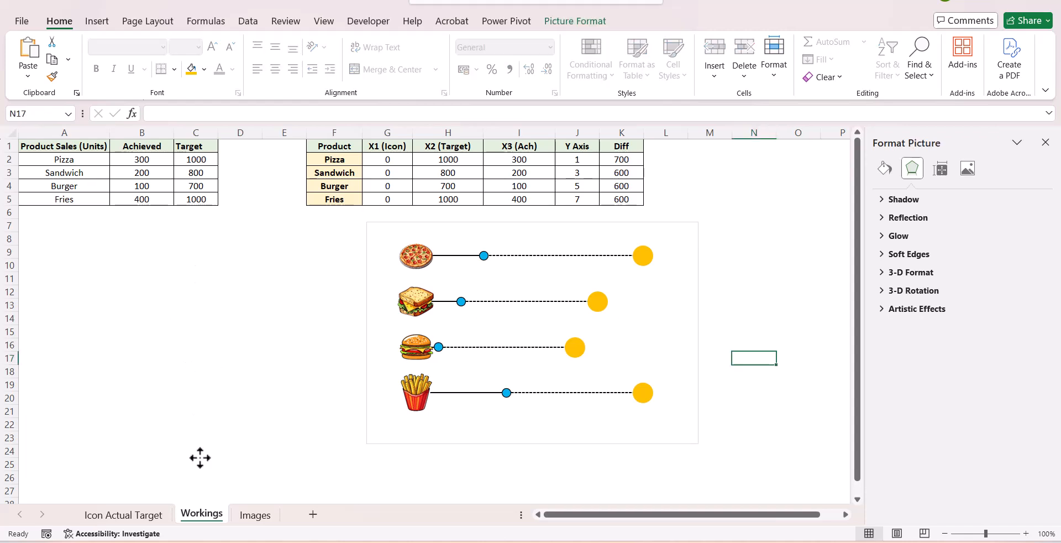
Step: Add data labels to the X2 (Target) series
{"action": "left_click", "coordinate": [648, 259]}
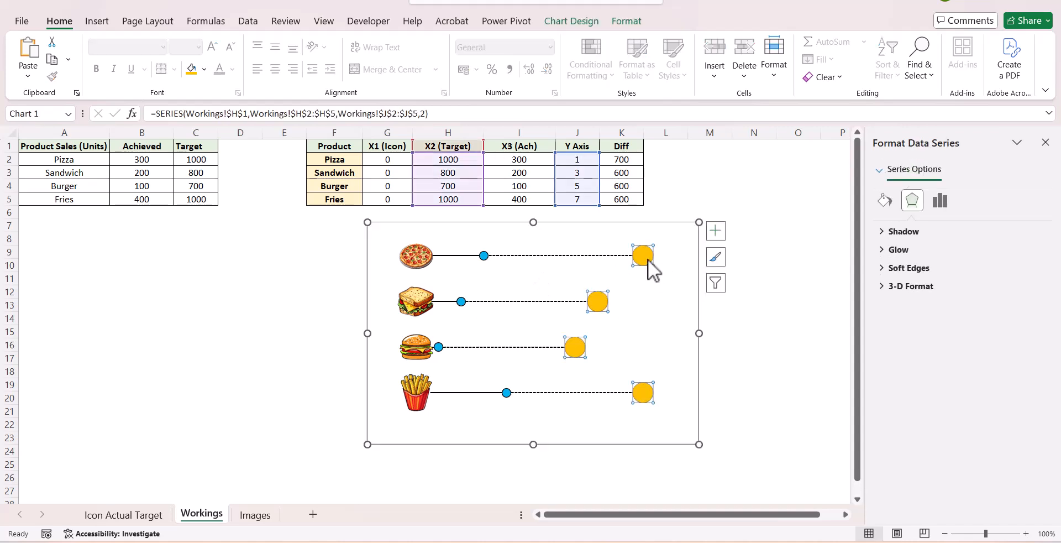
{"action": "right_click", "coordinate": [648, 259]}
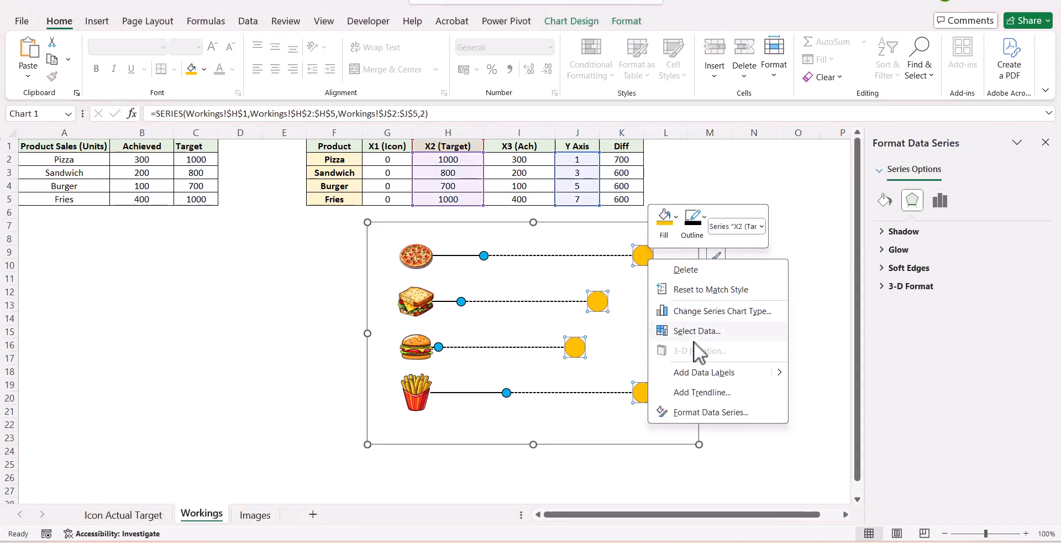
{"action": "left_click", "coordinate": [707, 374]}
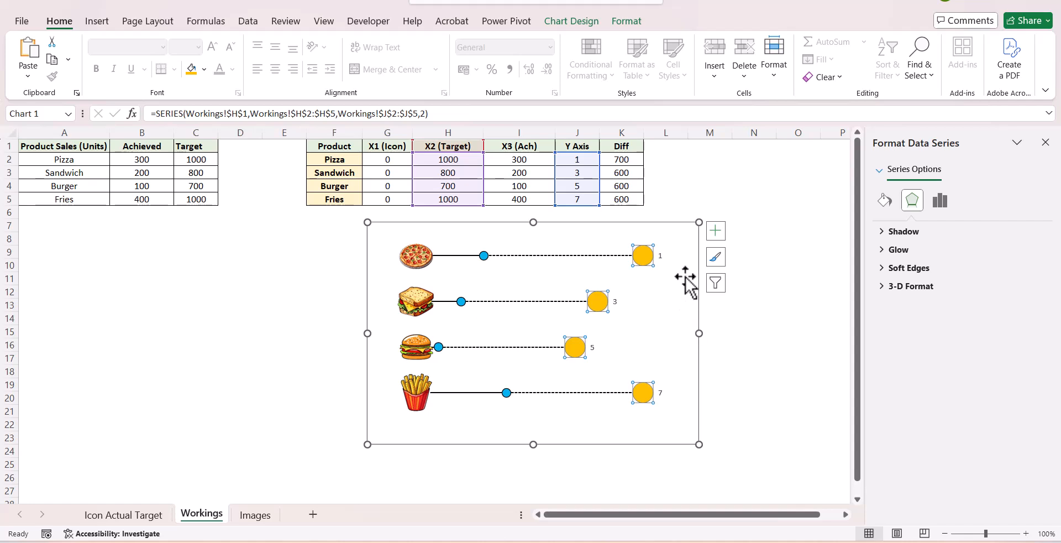
{"action": "left_click", "coordinate": [661, 256]}
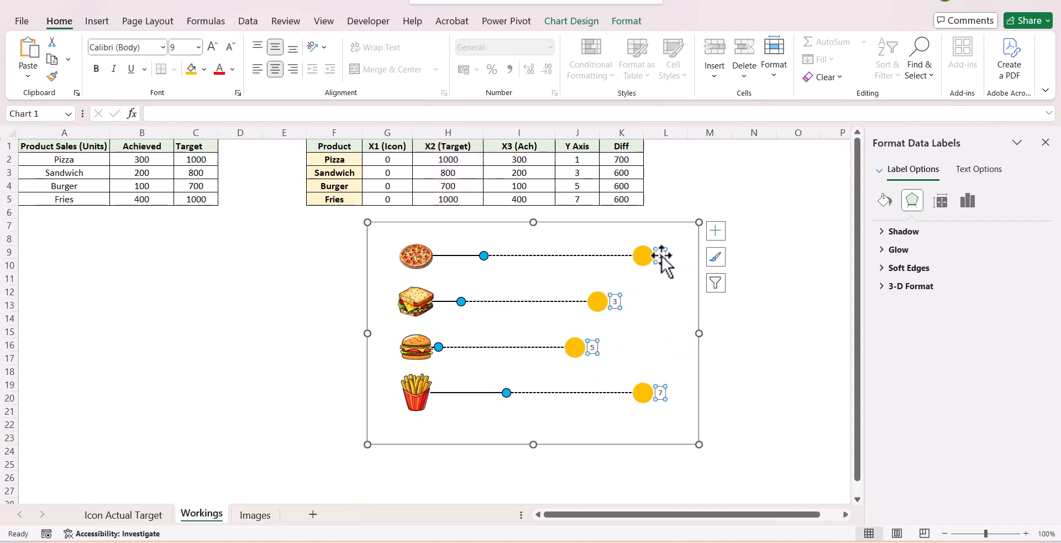
{"action": "left_click", "coordinate": [655, 293]}
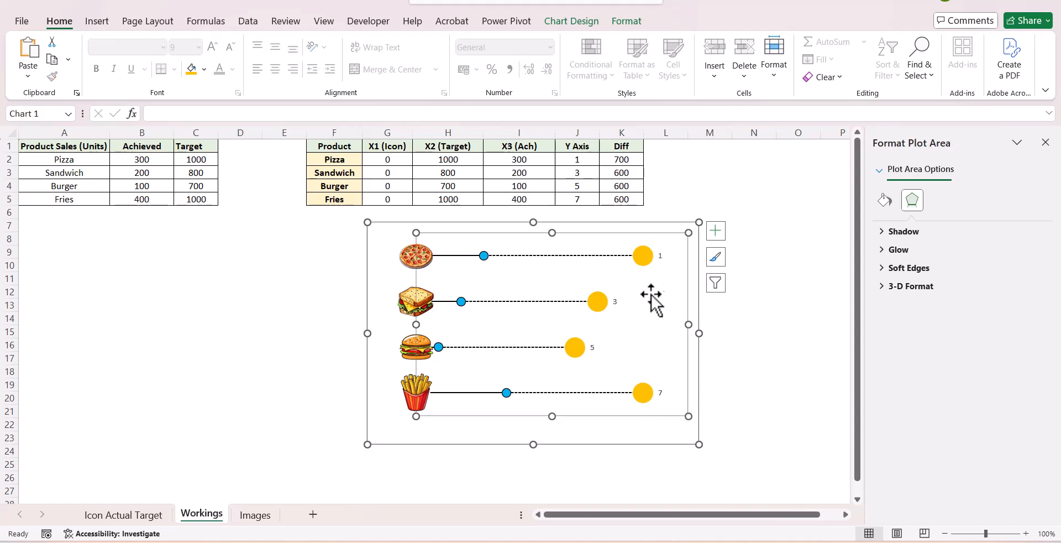
Step: Make the Target data labels show only the values from cells H2:H5, without Y values or leader lines, positioned above the markers
{"action": "left_click", "coordinate": [662, 255]}
{"action": "right_click", "coordinate": [663, 255]}
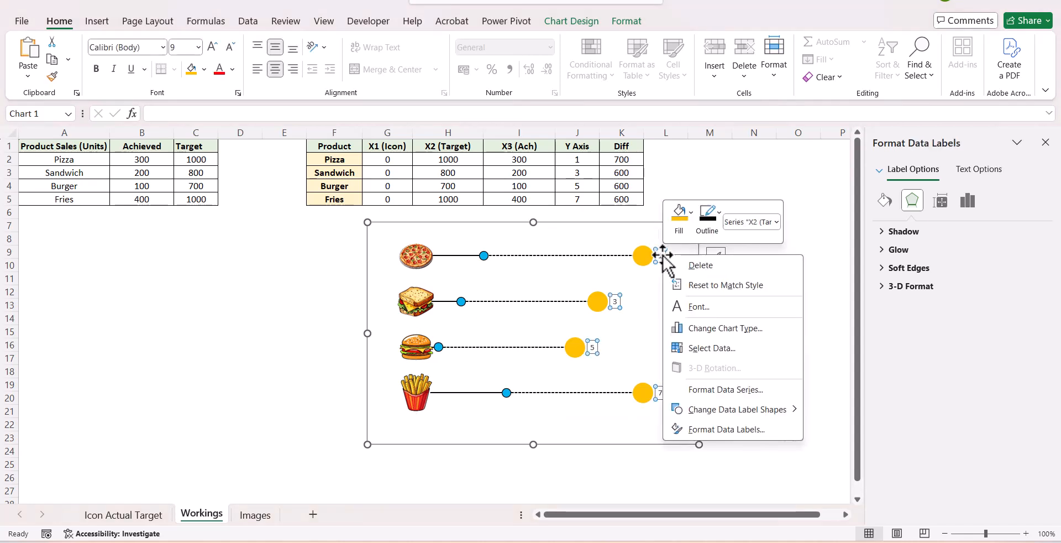
{"action": "left_click", "coordinate": [729, 430]}
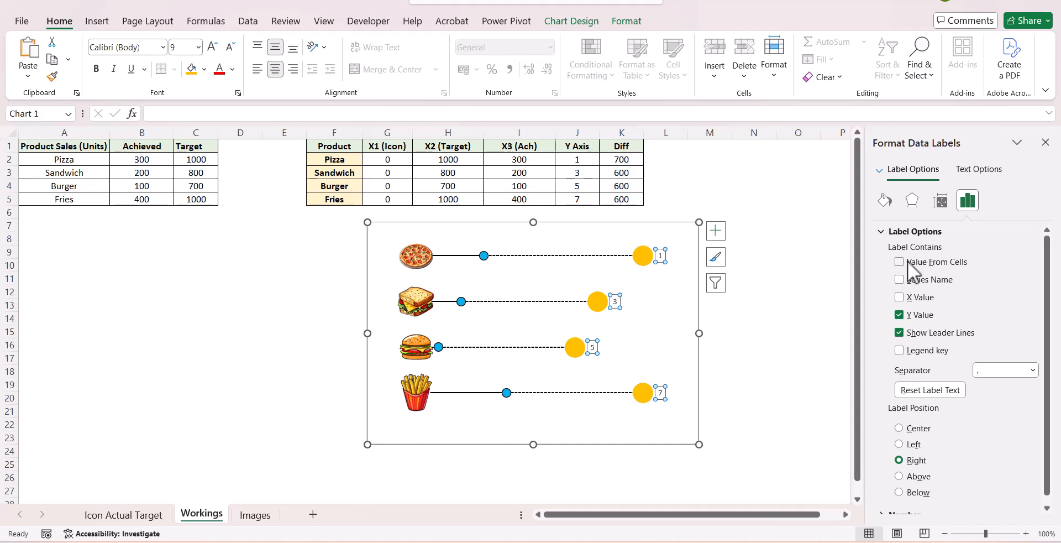
{"action": "left_click", "coordinate": [900, 262]}
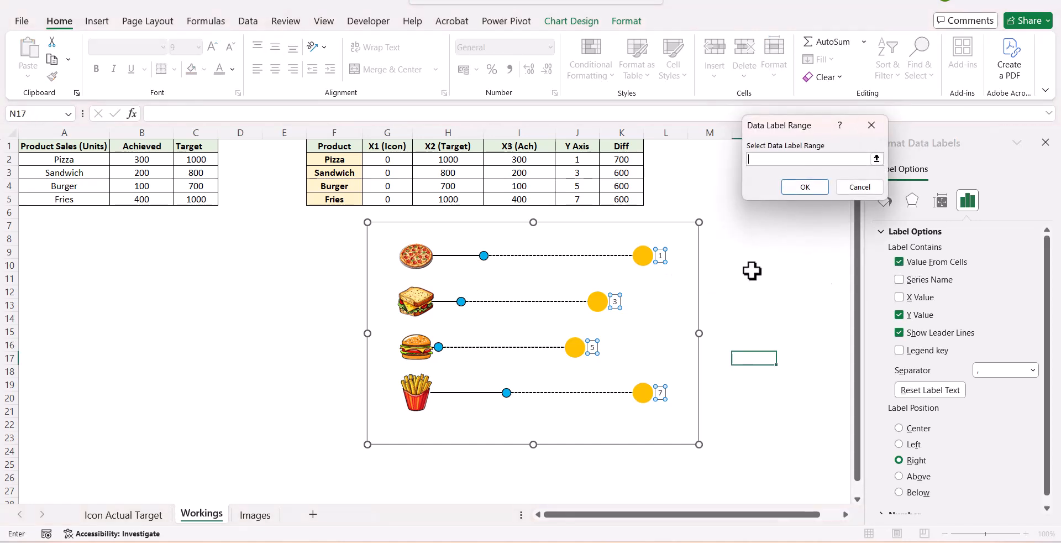
{"action": "left_click_drag", "start_coordinate": [464, 161], "coordinate": [469, 198]}
{"action": "left_click", "coordinate": [805, 188]}
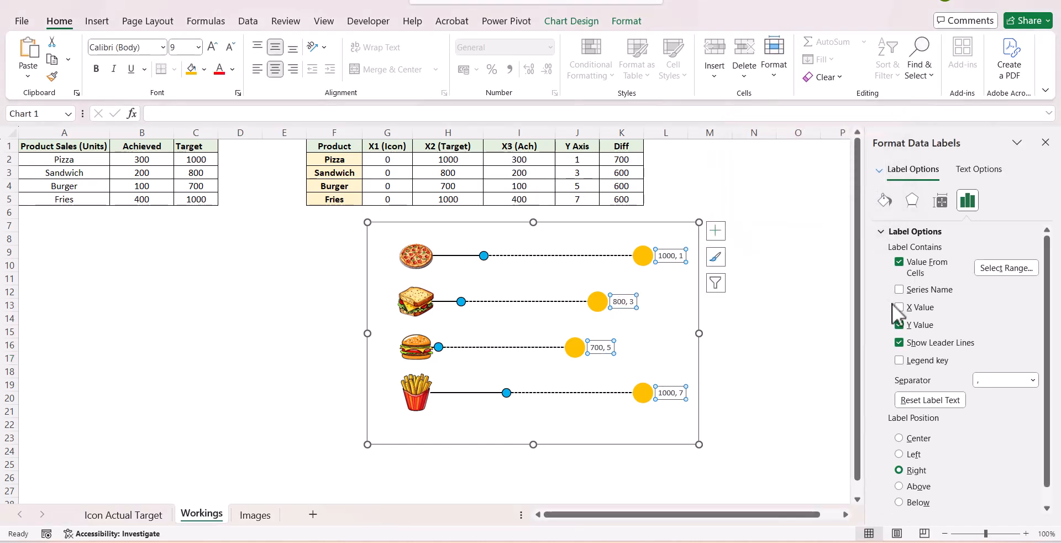
{"action": "left_click", "coordinate": [900, 325]}
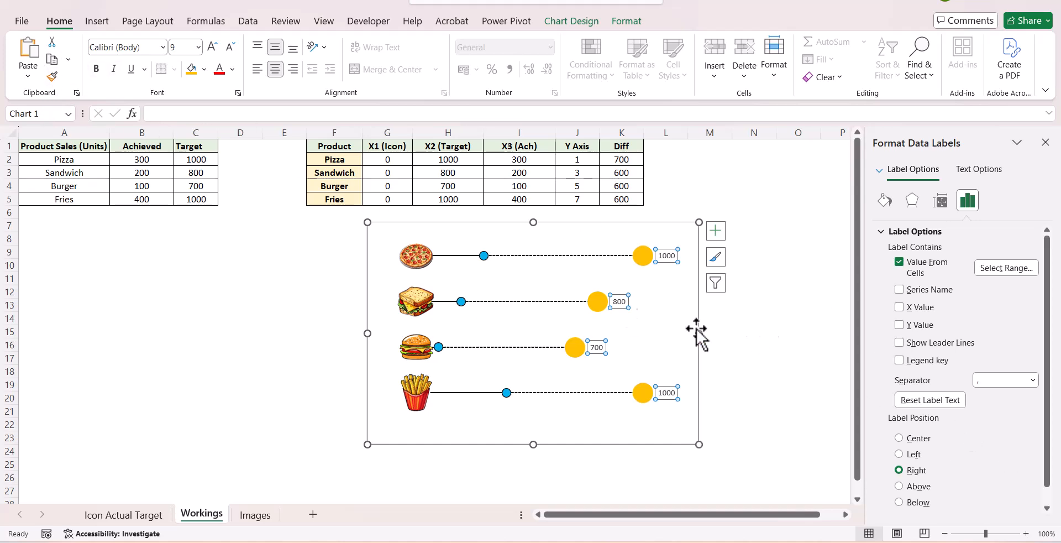
{"action": "left_click", "coordinate": [899, 486]}
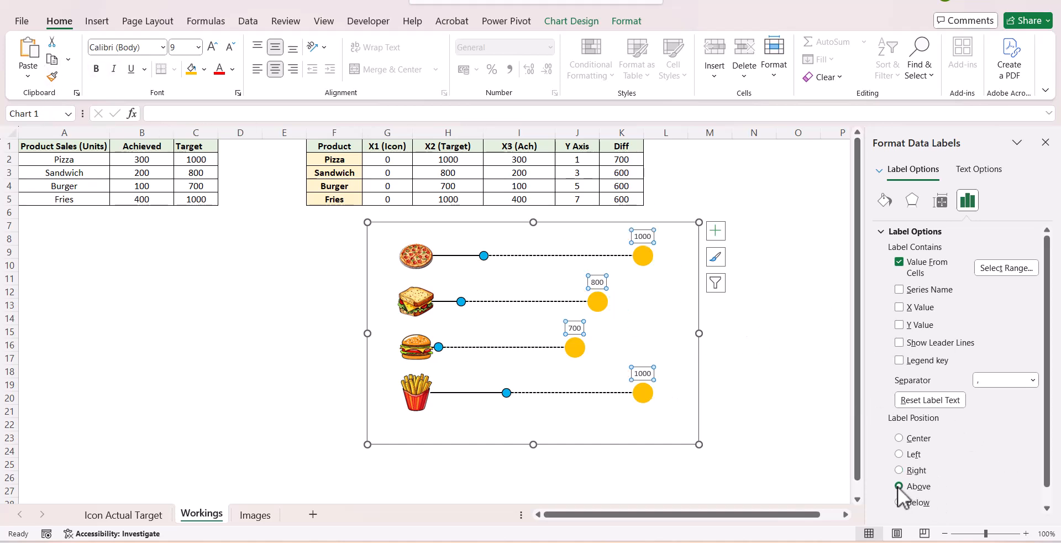
Step: Format the Target data labels as bold, black, size 11 text
{"action": "left_click", "coordinate": [98, 69]}
{"action": "left_click", "coordinate": [232, 69]}
{"action": "left_click", "coordinate": [237, 165]}
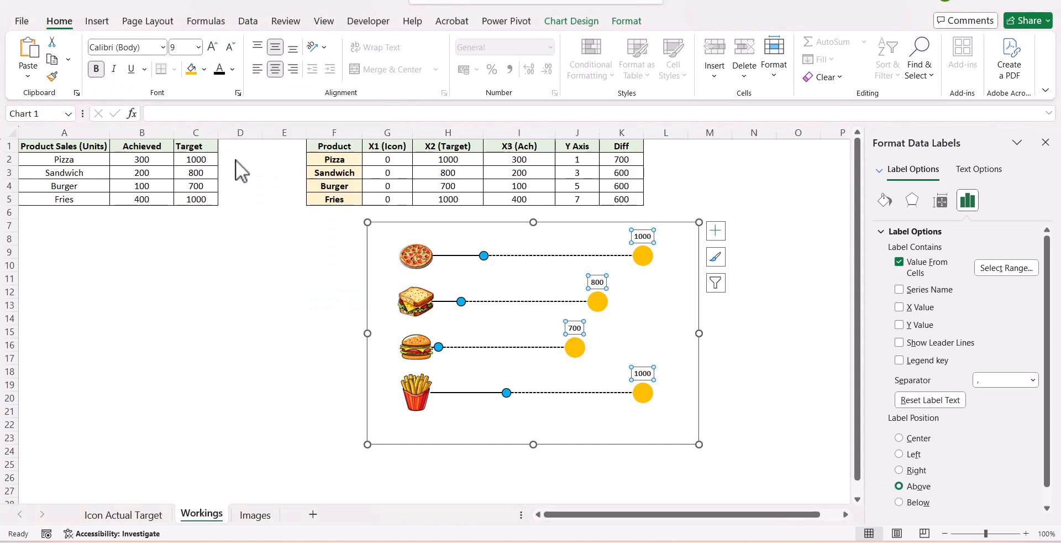
{"action": "left_click", "coordinate": [213, 46]}
{"action": "left_click", "coordinate": [212, 47]}
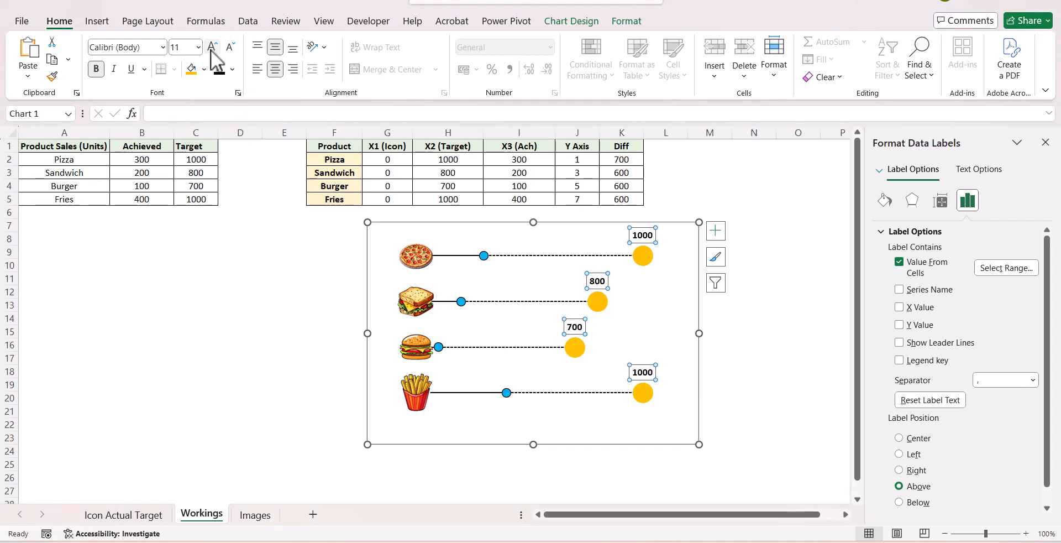
Step: Add data labels to the X3 (Ach) series
{"action": "left_click", "coordinate": [482, 255]}
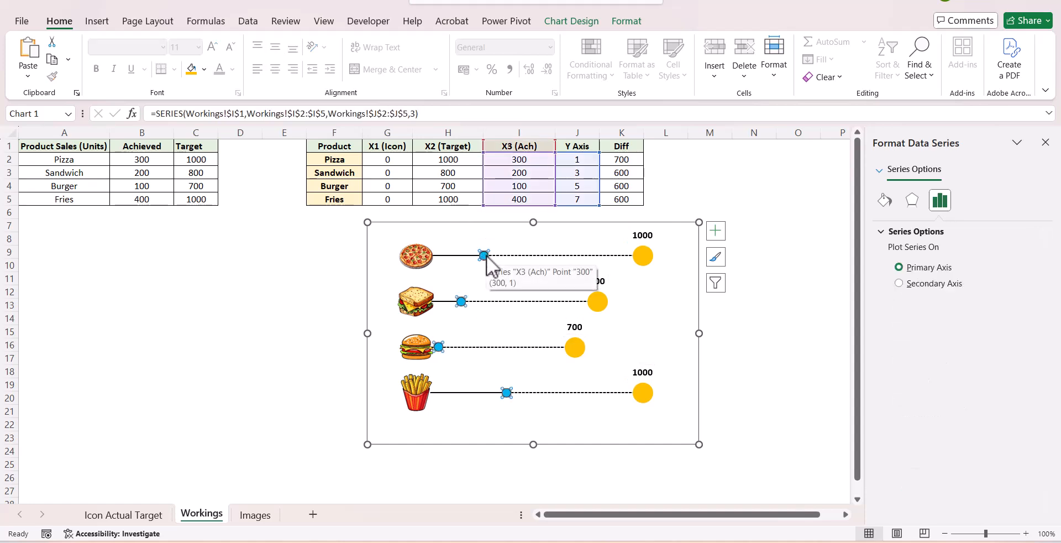
{"action": "right_click", "coordinate": [486, 255]}
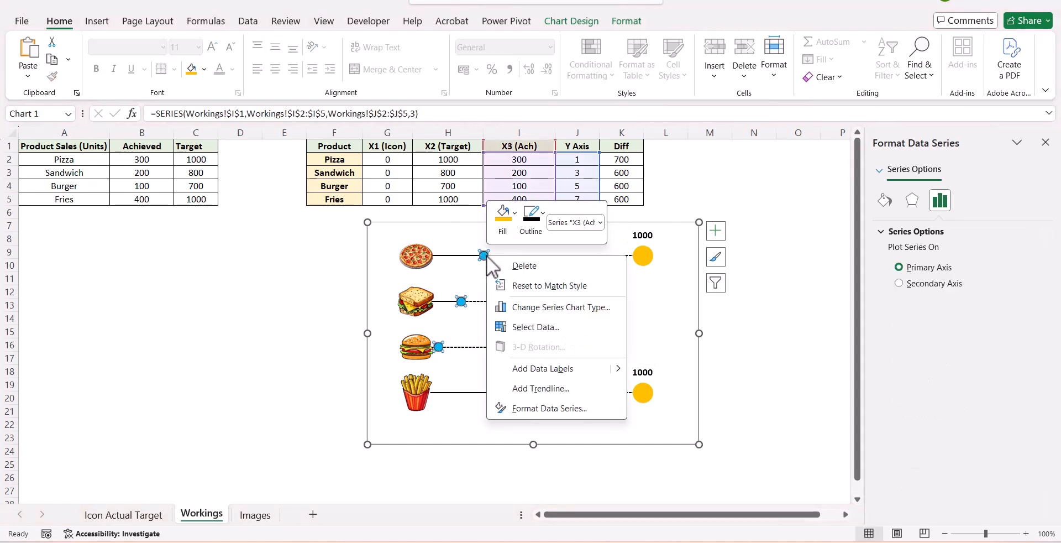
{"action": "left_click", "coordinate": [547, 368]}
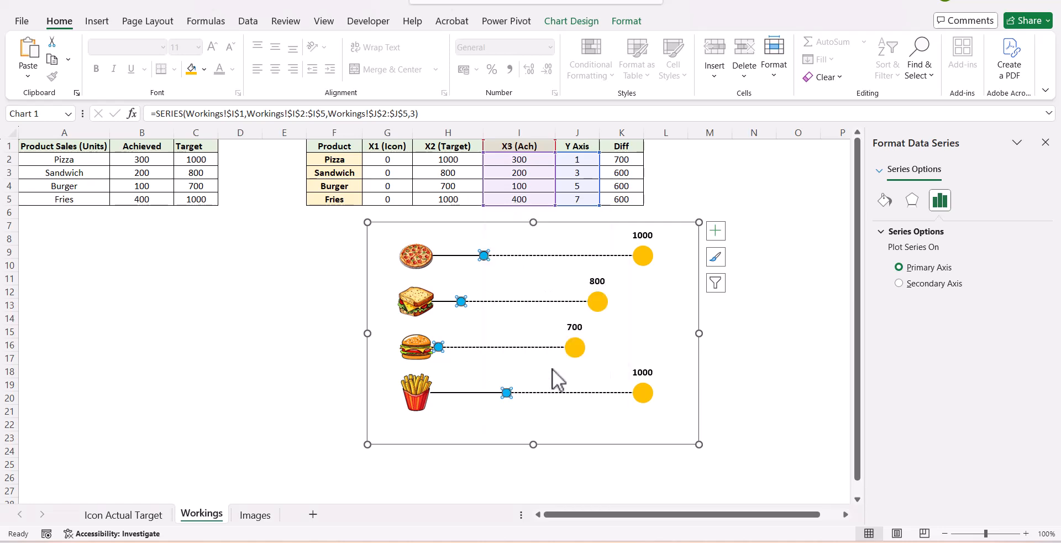
Step: Make the Achieved data labels show only the values from cells I2:I5, without Y values or leader lines, positioned below the markers
{"action": "left_click", "coordinate": [496, 255]}
{"action": "right_click", "coordinate": [497, 255]}
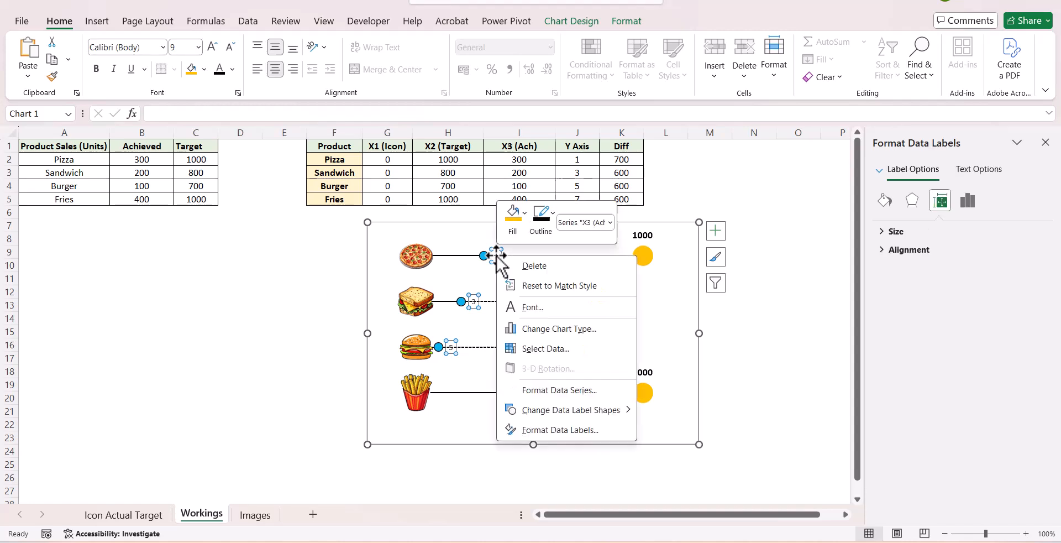
{"action": "left_click", "coordinate": [577, 429]}
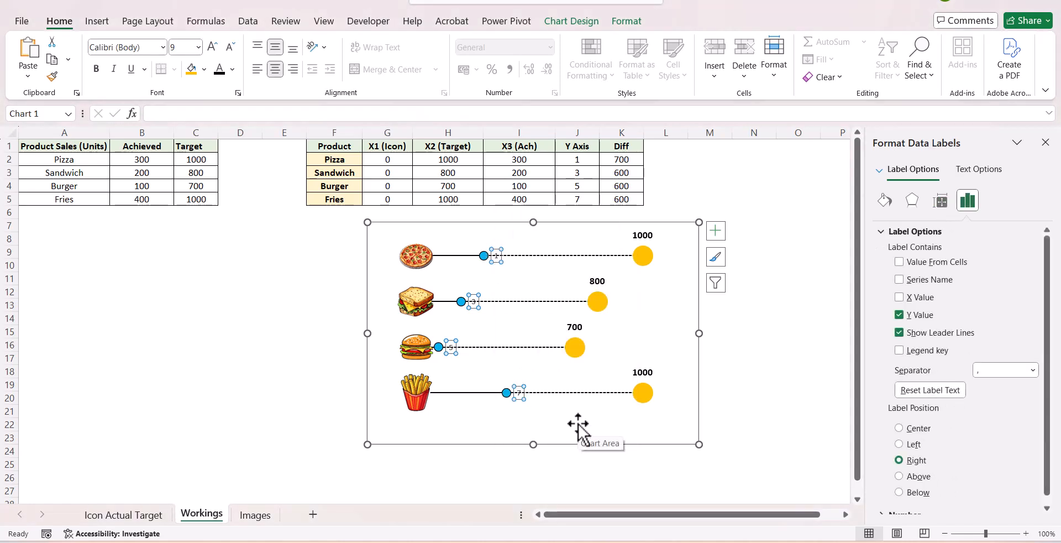
{"action": "left_click", "coordinate": [899, 262]}
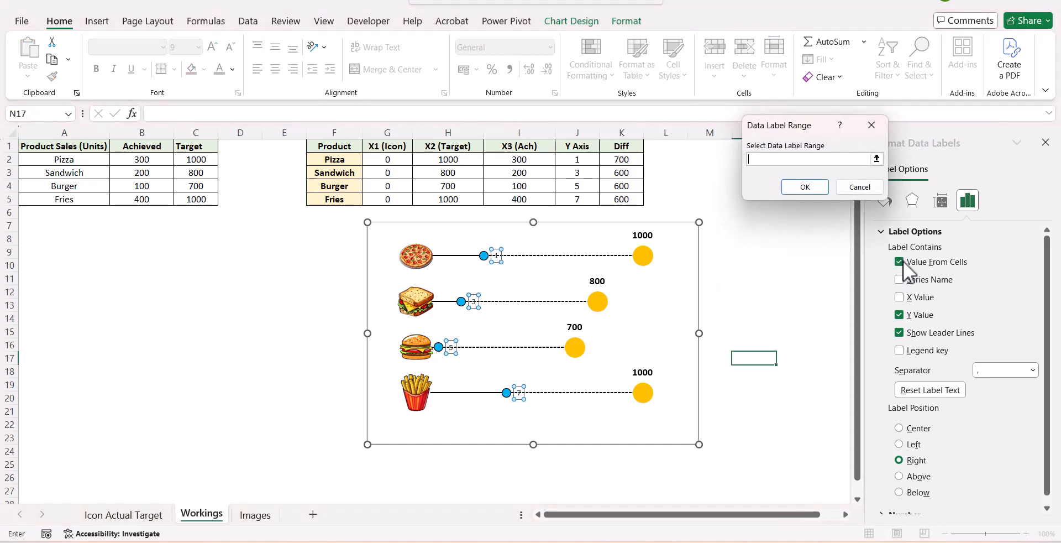
{"action": "left_click", "coordinate": [520, 159]}
{"action": "left_click_drag", "start_coordinate": [519, 159], "coordinate": [524, 200]}
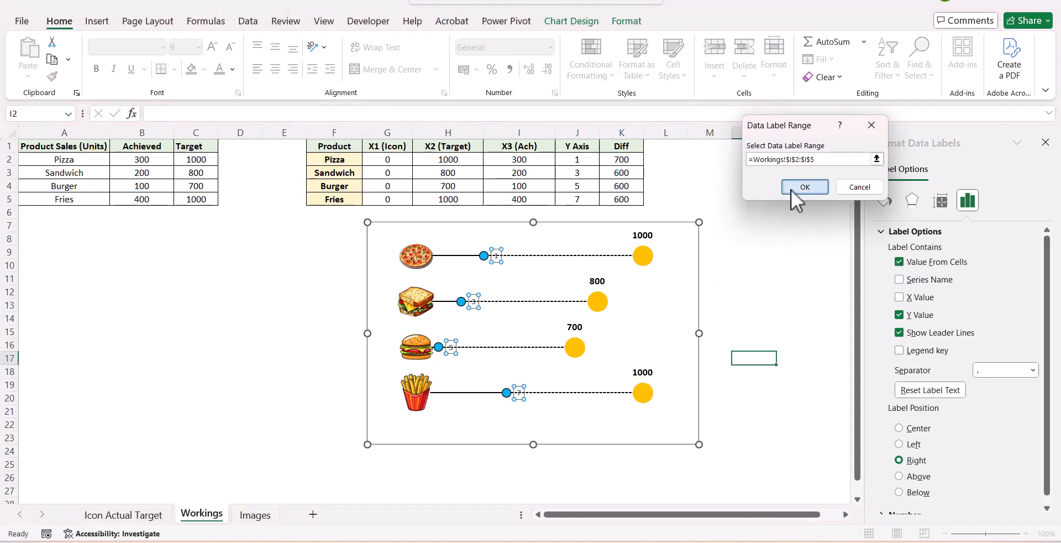
{"action": "left_click", "coordinate": [805, 187]}
{"action": "left_click", "coordinate": [899, 325]}
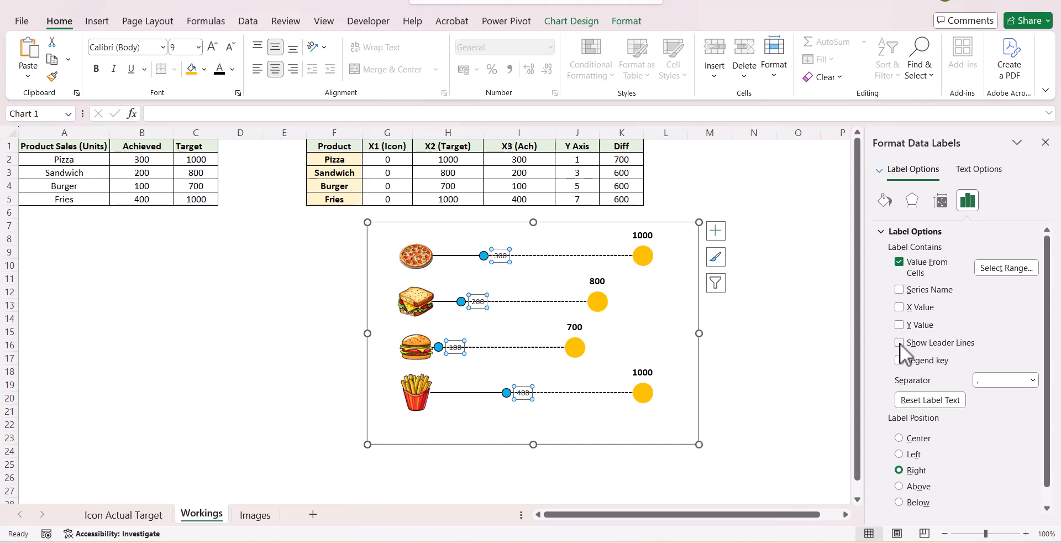
{"action": "left_click", "coordinate": [900, 502]}
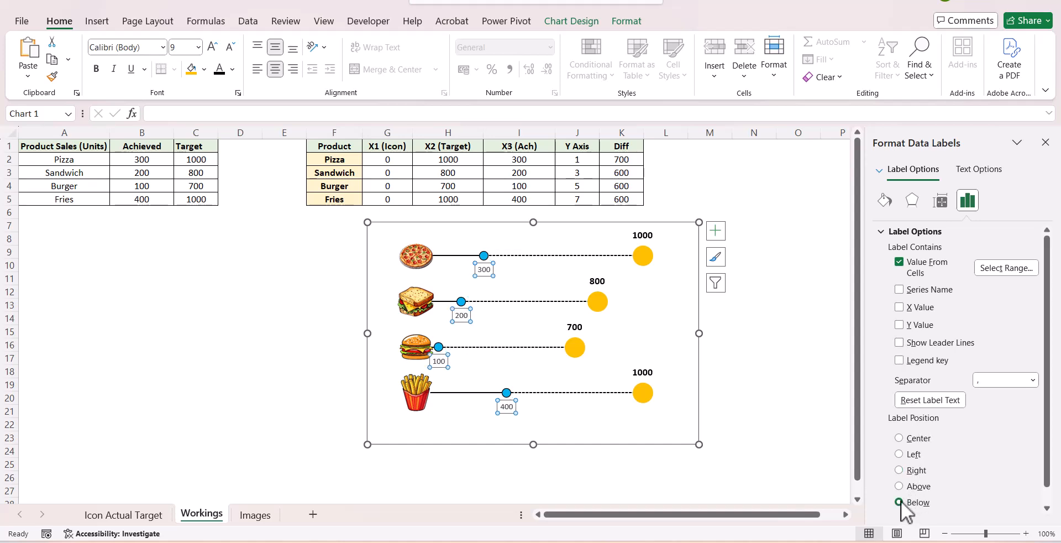
Step: Format the Achieved data labels as bold, black, size 10 text
{"action": "left_click", "coordinate": [97, 70]}
{"action": "left_click", "coordinate": [233, 70]}
{"action": "left_click", "coordinate": [237, 158]}
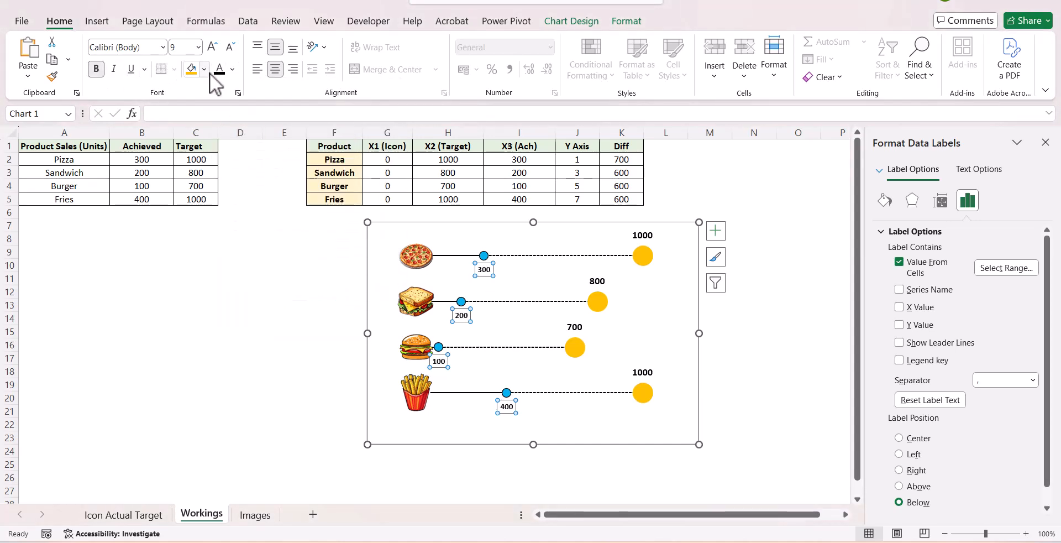
{"action": "left_click", "coordinate": [214, 47]}
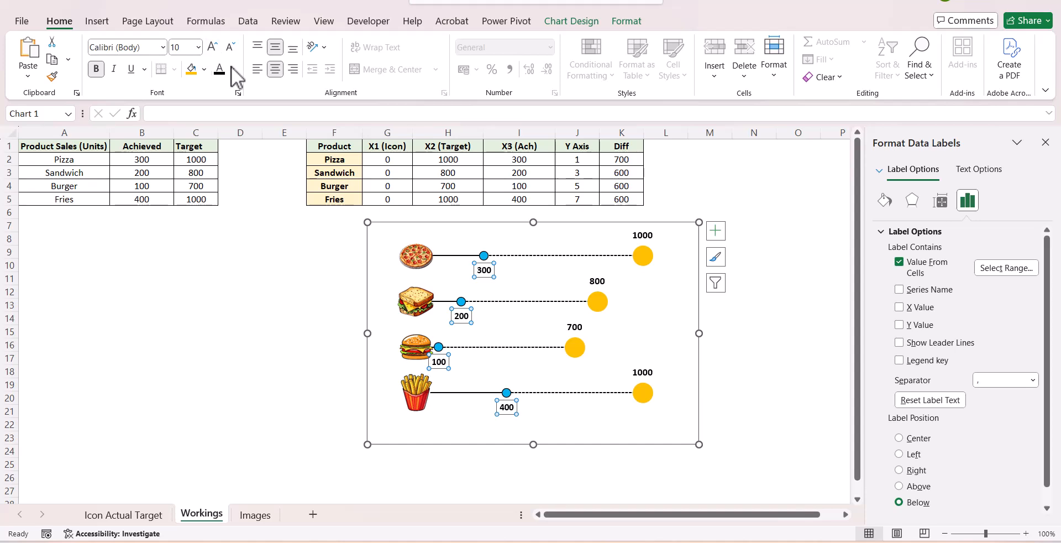
{"action": "left_click", "coordinate": [772, 302]}
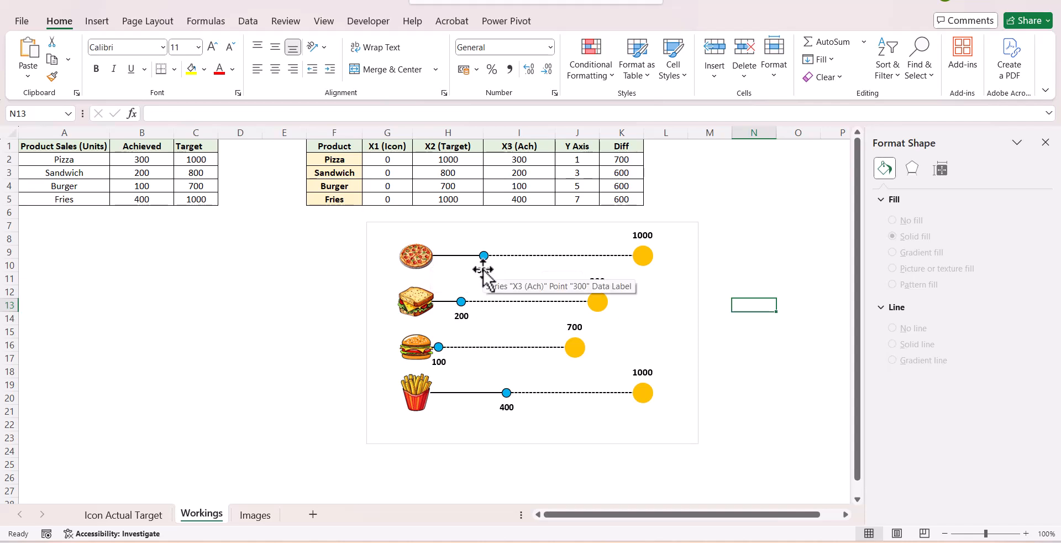
Step: Test the chart by setting Pizza's Achieved value in B2 to 1000
{"action": "left_click", "coordinate": [138, 161]}
{"action": "type", "text": "1"}
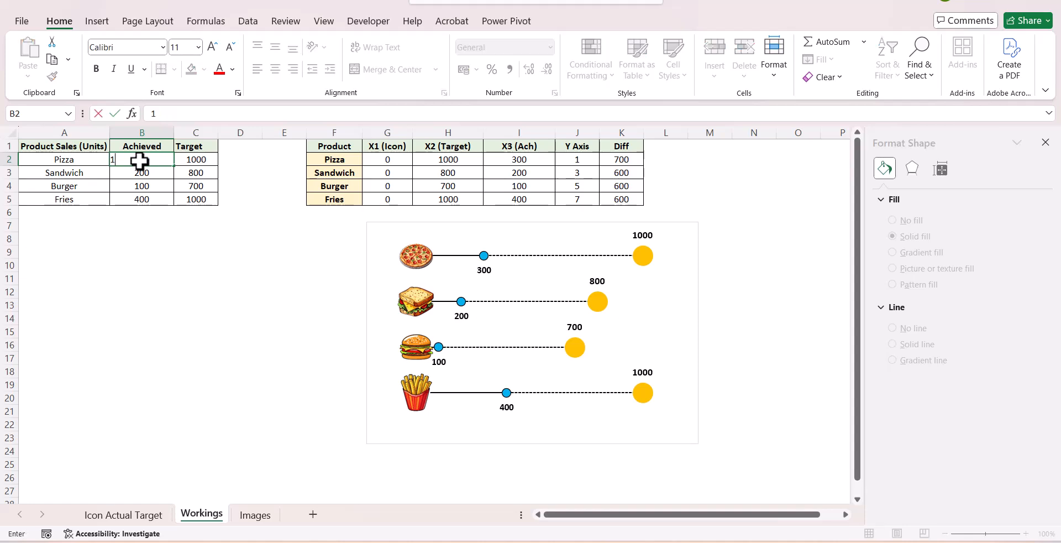
{"action": "type", "text": "000"}
{"action": "key", "text": "Return"}
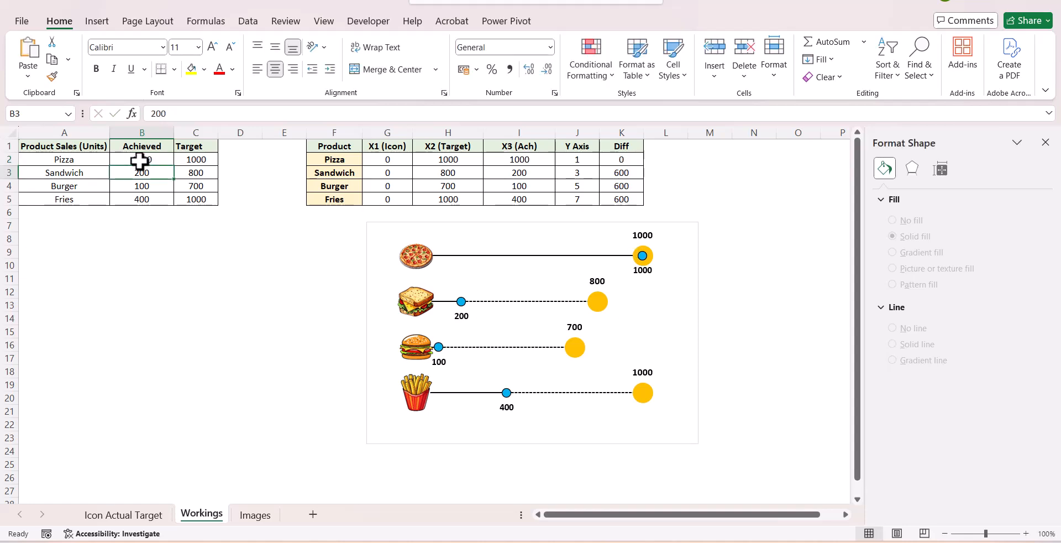
Step: Set Pizza's Achieved value in B2 to 1500 and inspect the lines between the achieved and target markers
{"action": "left_click", "coordinate": [139, 161]}
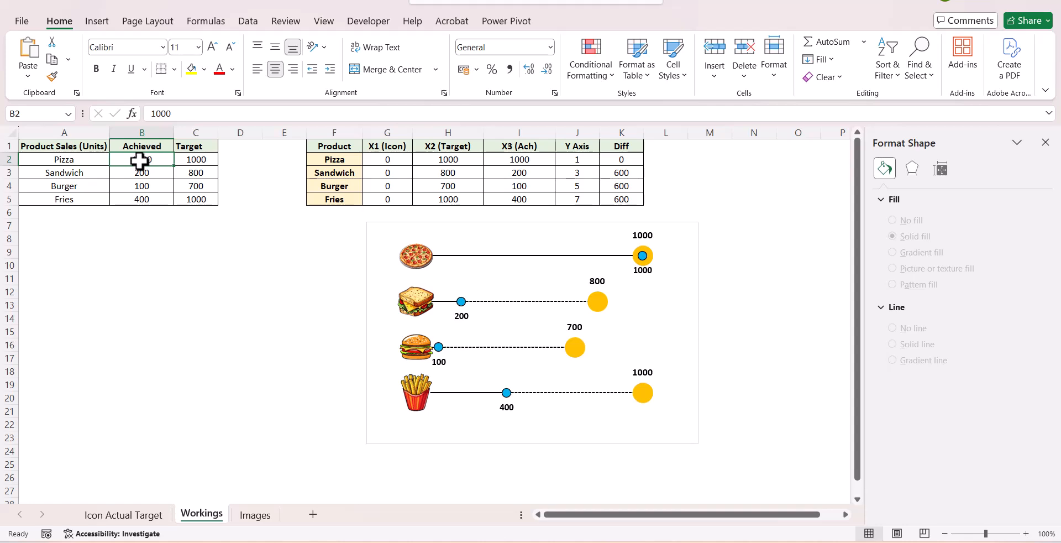
{"action": "type", "text": "1"}
{"action": "key", "text": "Return"}
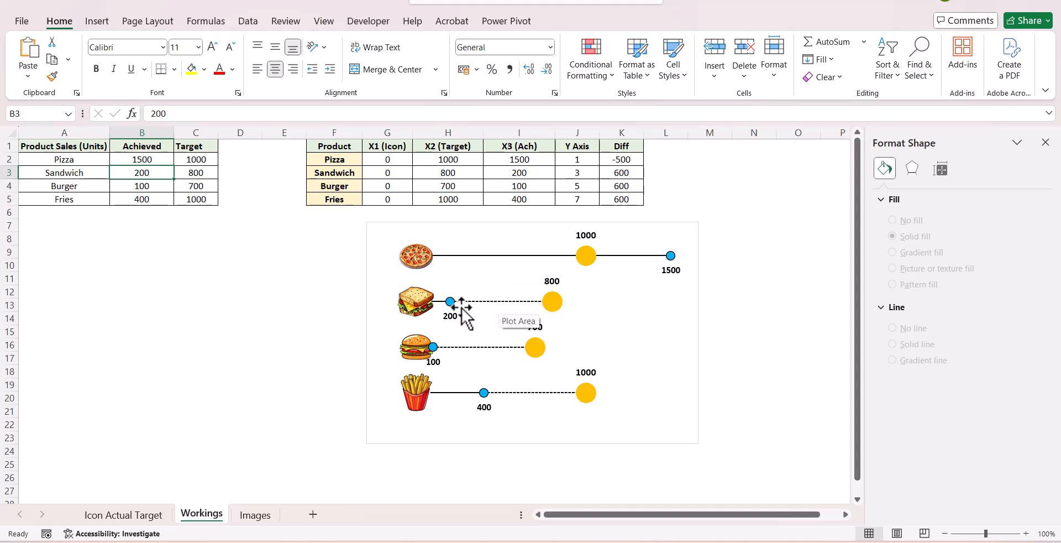
{"action": "mouse_move", "coordinate": [454, 307]}
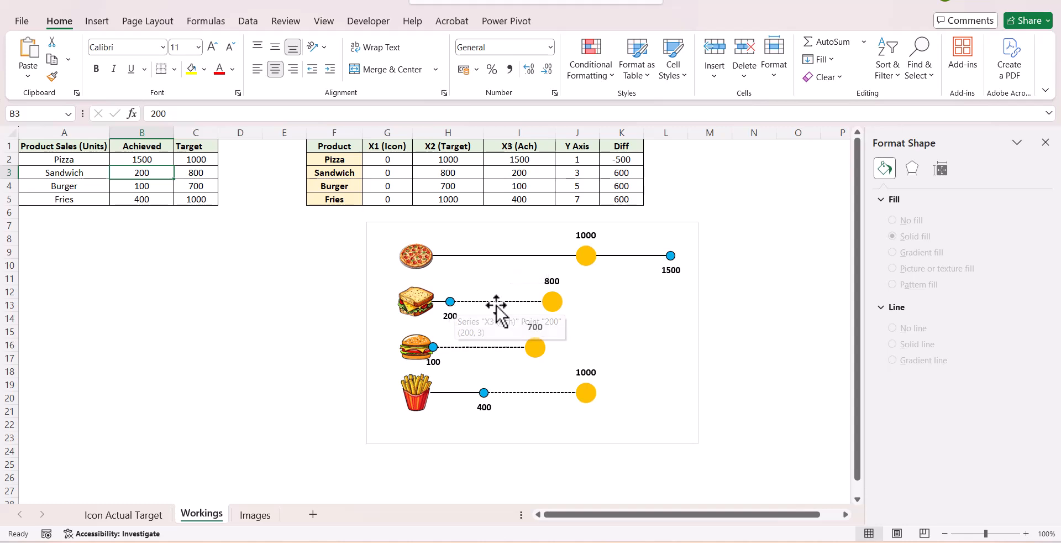
{"action": "mouse_move", "coordinate": [557, 309]}
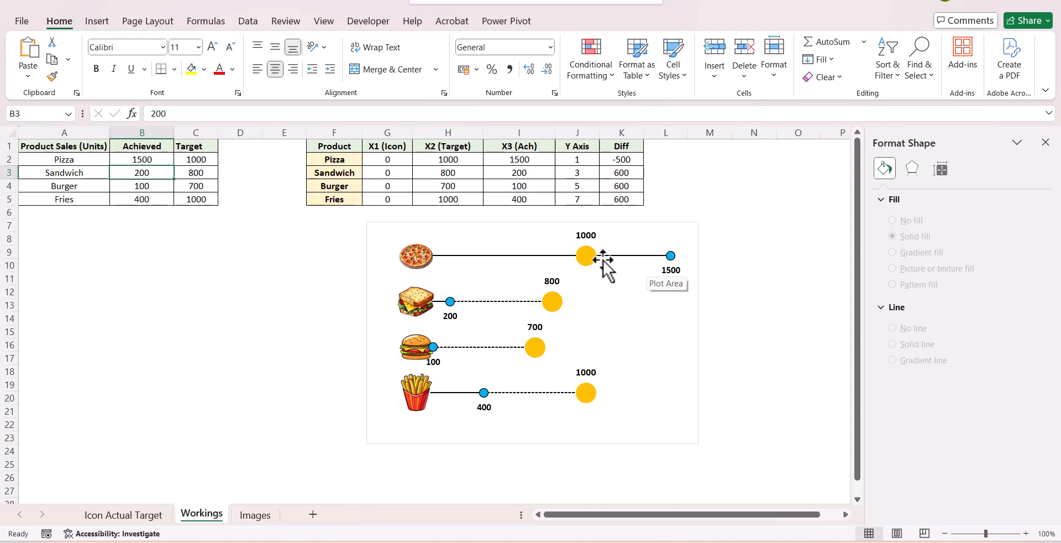
Step: Set Pizza's Achieved value in B2 to 500
{"action": "left_click", "coordinate": [161, 161]}
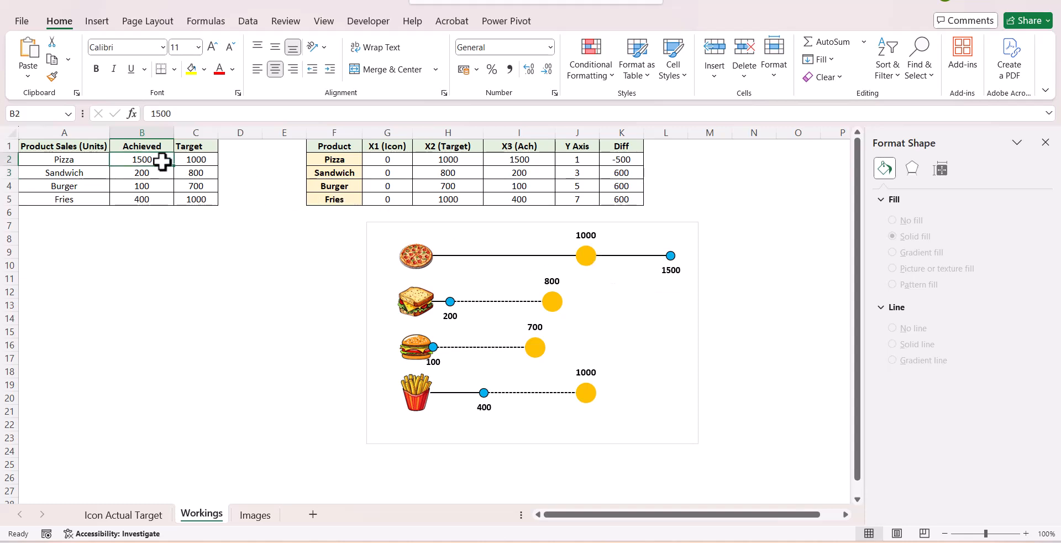
{"action": "type", "text": "5"}
{"action": "key", "text": "Return"}
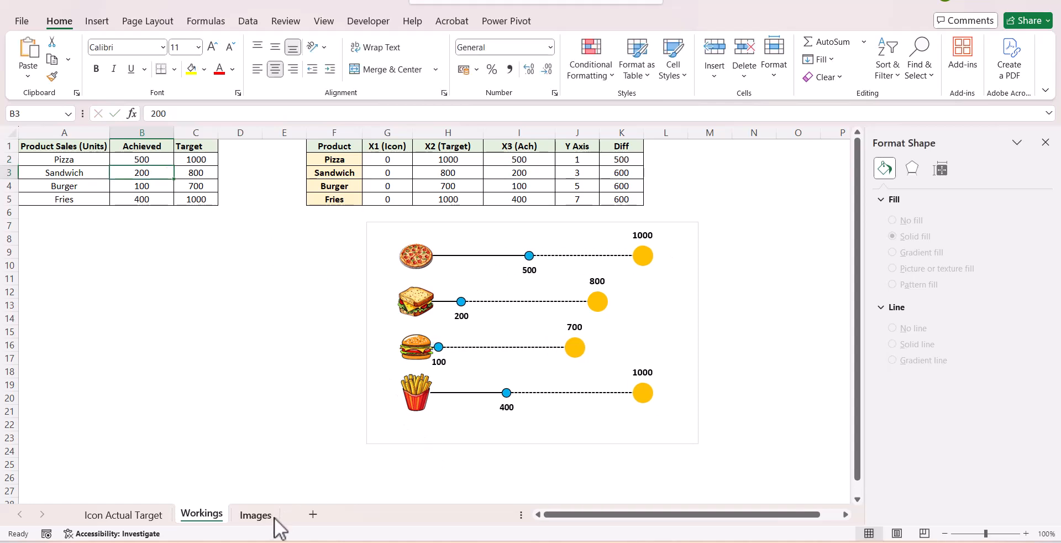
Step: Check the legend on the Icon Actual Target sheet's chart, and shorten the Workings chart's plot area from below to leave room for one
{"action": "left_click", "coordinate": [152, 516]}
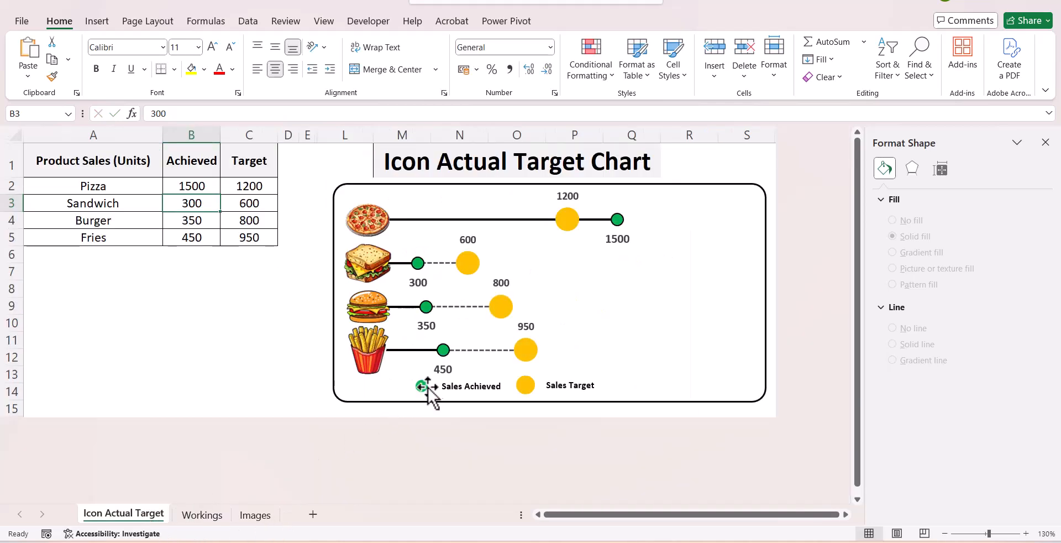
{"action": "left_click", "coordinate": [215, 515]}
{"action": "left_click", "coordinate": [516, 419]}
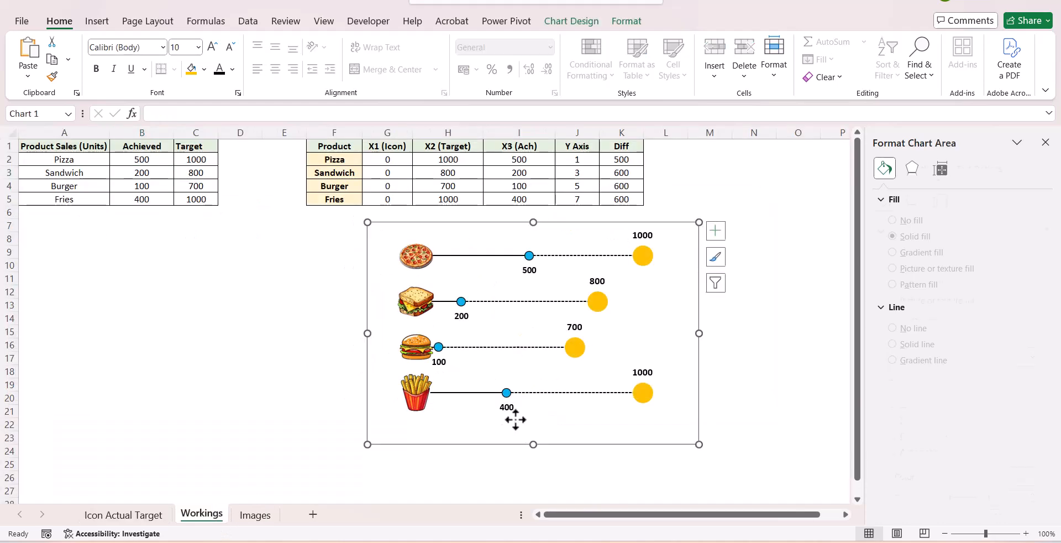
{"action": "left_click", "coordinate": [549, 376]}
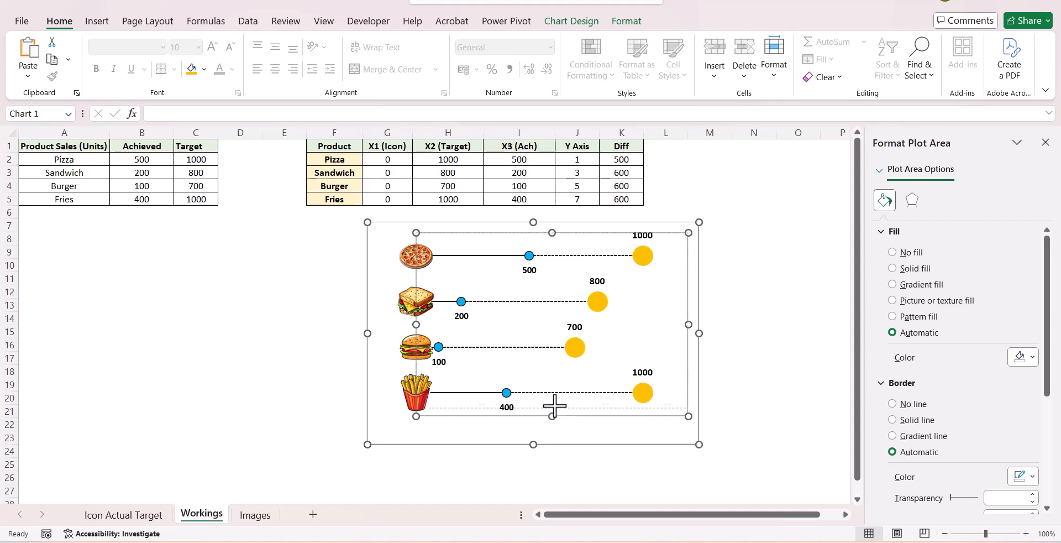
{"action": "left_click_drag", "start_coordinate": [555, 408], "coordinate": [556, 402]}
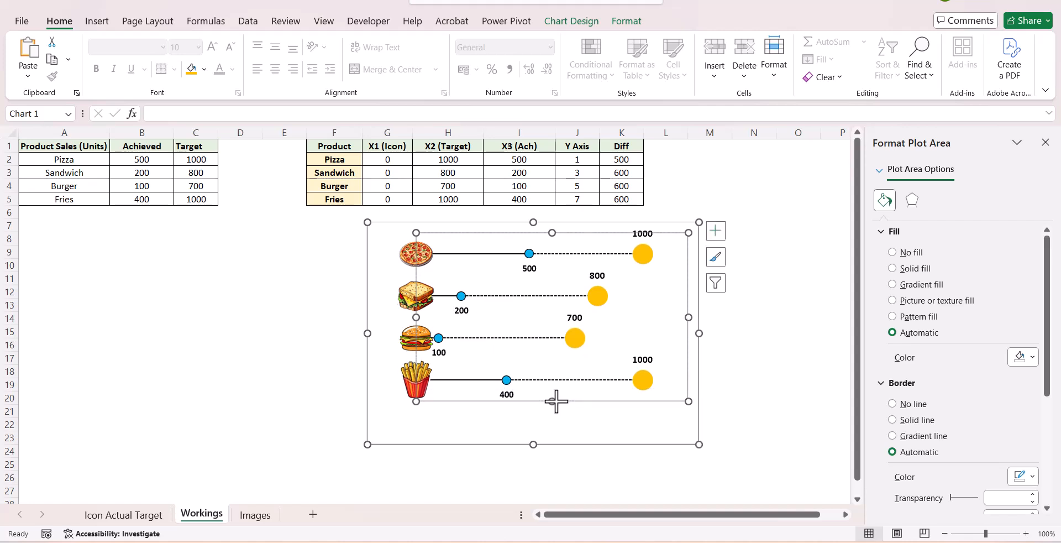
Step: Draw a small circle about 0.38 cm across inside the chart, in the empty space below the fries row
{"action": "left_click", "coordinate": [403, 430]}
{"action": "left_click", "coordinate": [94, 28]}
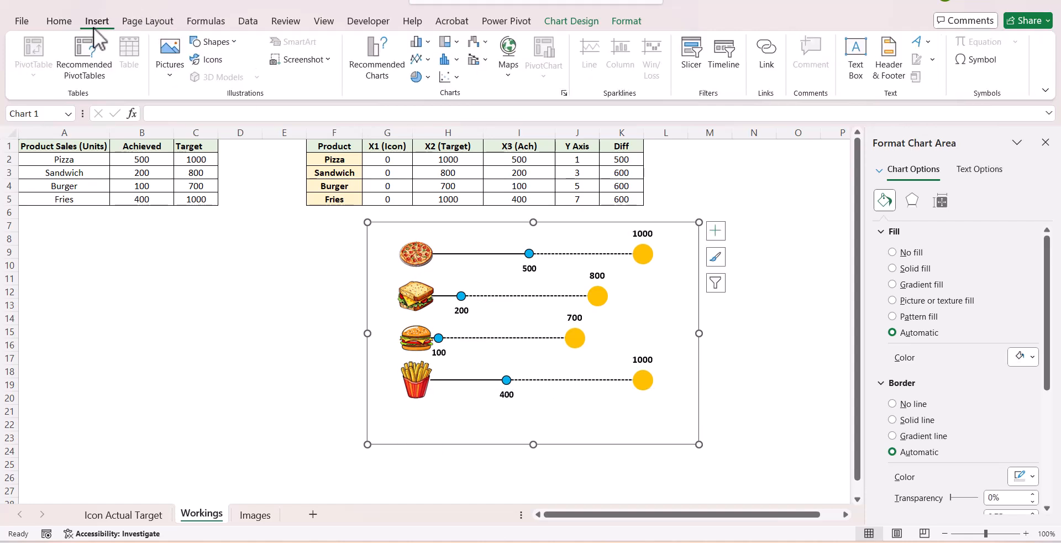
{"action": "left_click", "coordinate": [217, 47]}
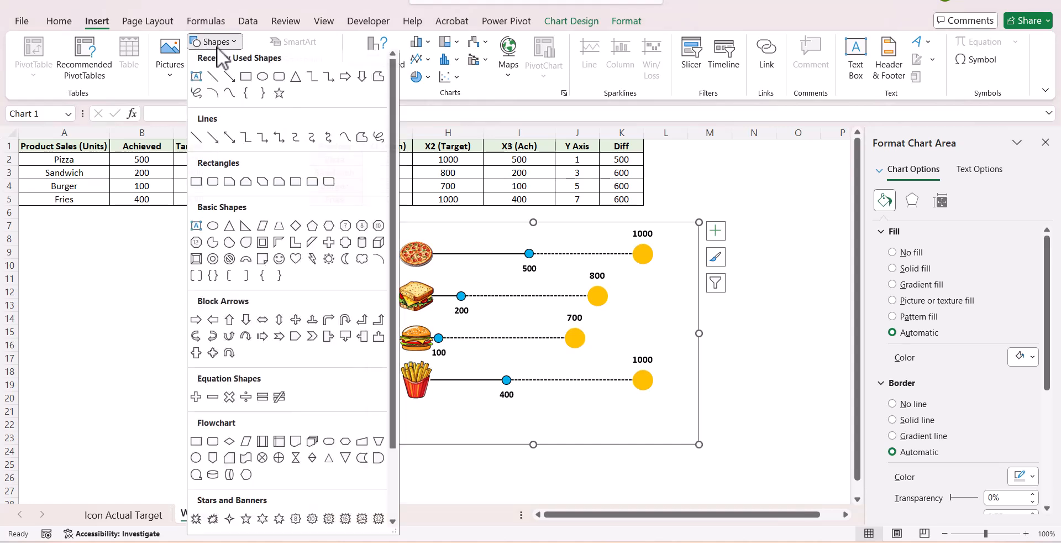
{"action": "left_click", "coordinate": [260, 80]}
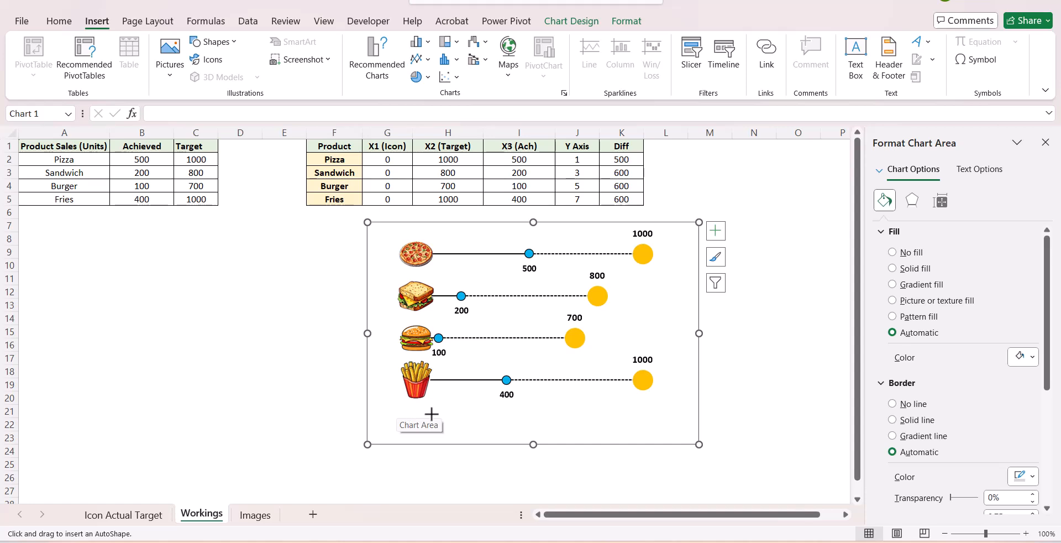
{"action": "left_click_drag", "start_coordinate": [437, 412], "coordinate": [448, 426]}
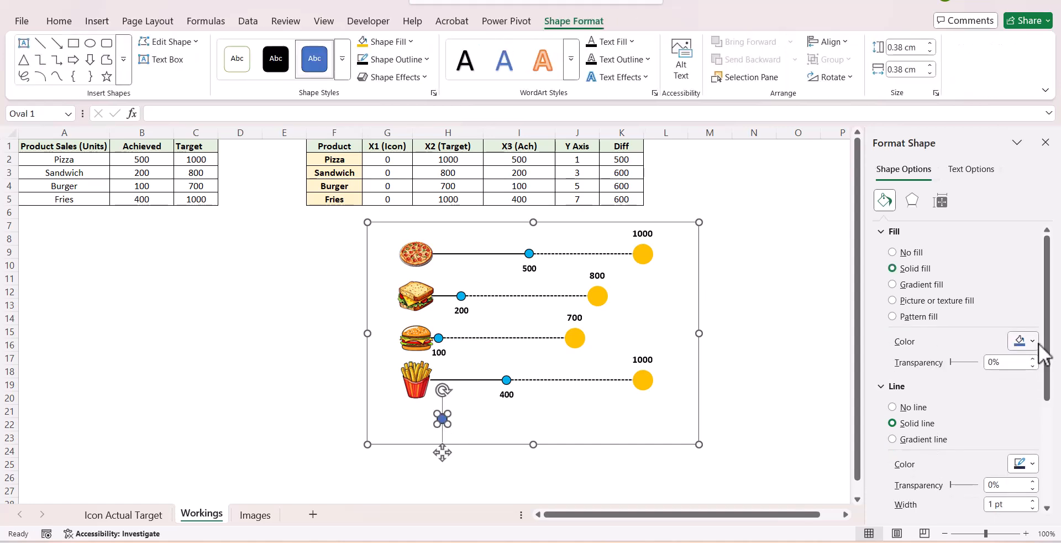
Step: Give the small circle below the fries row a light blue fill and a black outline
{"action": "left_click", "coordinate": [1033, 341]}
{"action": "left_click", "coordinate": [993, 299]}
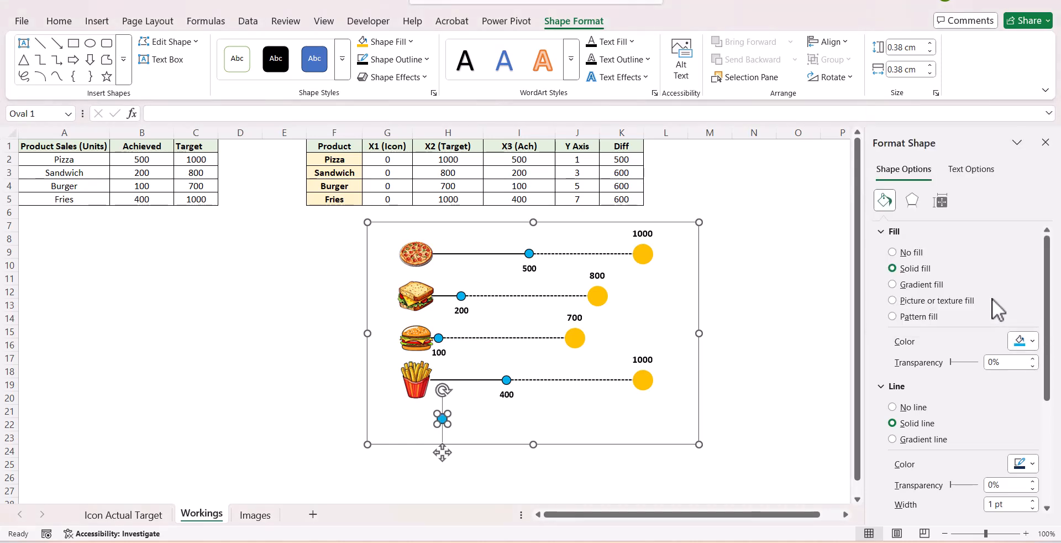
{"action": "left_click", "coordinate": [1033, 464]}
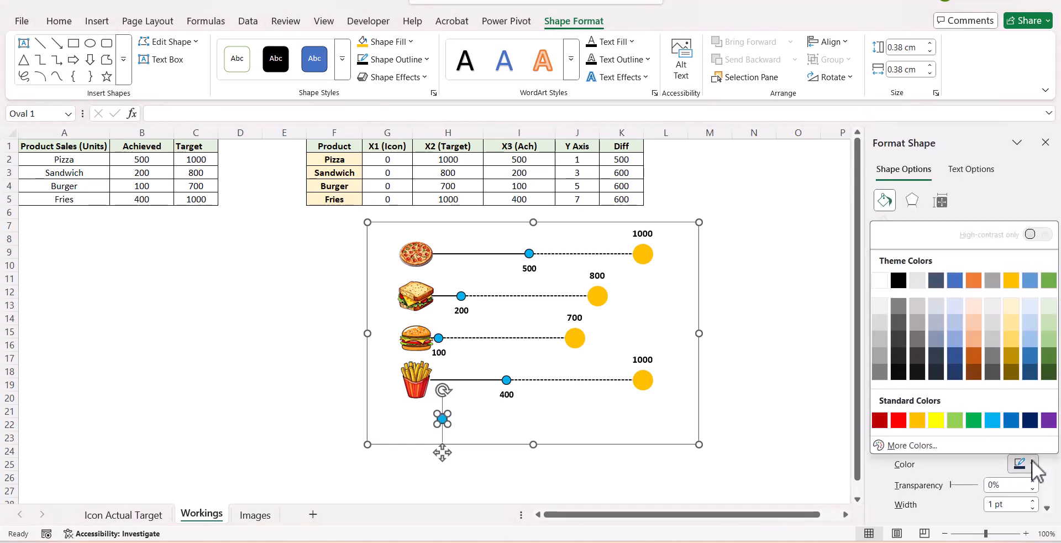
{"action": "left_click", "coordinate": [899, 280]}
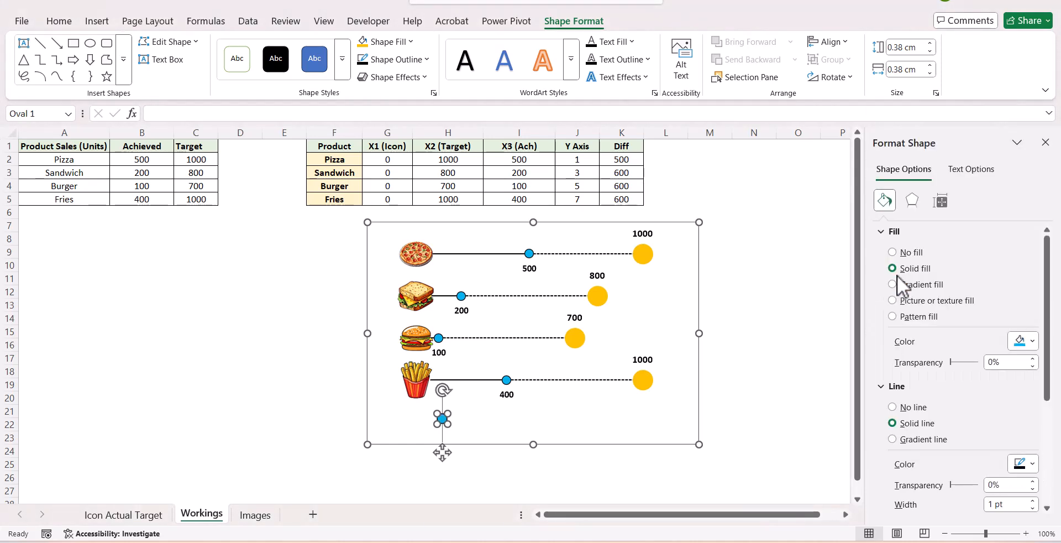
{"action": "left_click", "coordinate": [782, 347]}
Step: Duplicate the light blue circle below the fries row and place the copy further right, level with the original
{"action": "left_click", "coordinate": [442, 420]}
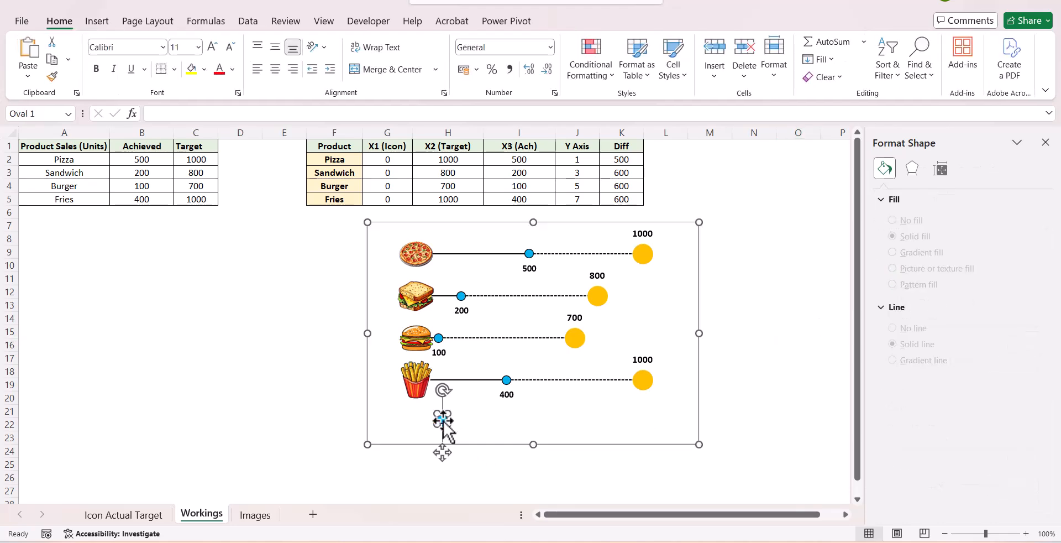
{"action": "key", "text": "ctrl+v"}
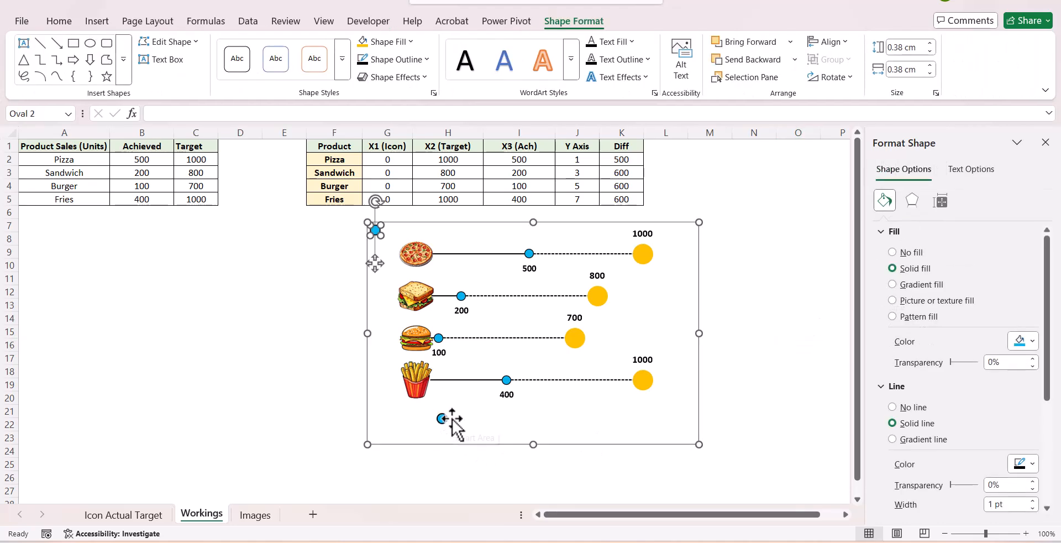
{"action": "left_click_drag", "start_coordinate": [375, 229], "coordinate": [558, 417]}
Step: Remove the copied circle's outline and give it the standard orange fill to match the target markers
{"action": "left_click", "coordinate": [905, 407]}
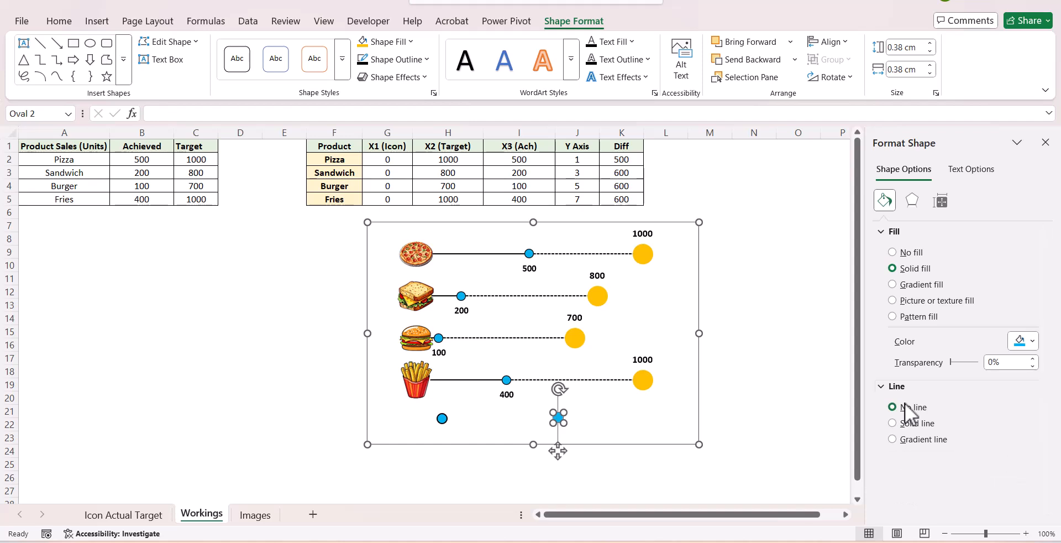
{"action": "left_click", "coordinate": [1032, 342]}
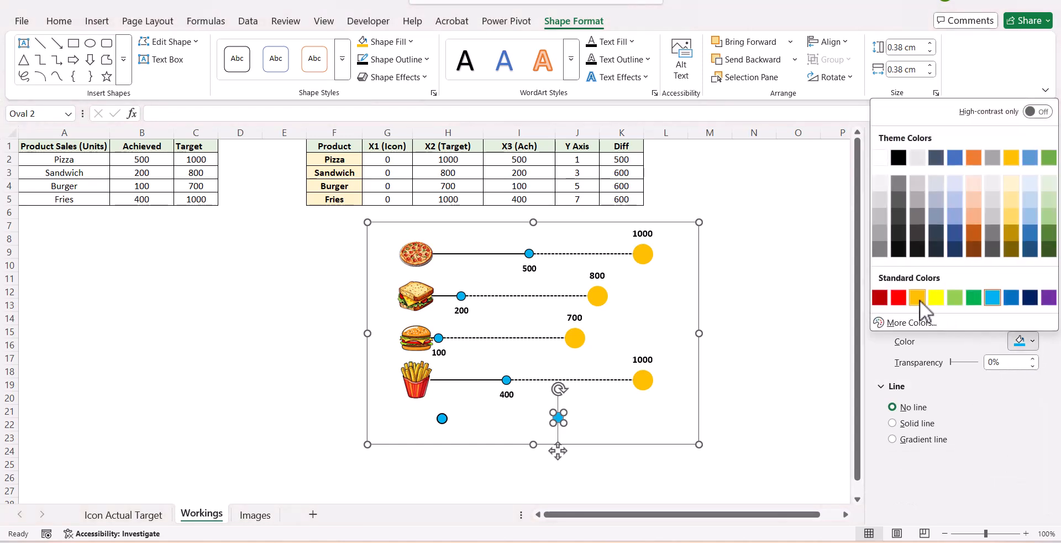
{"action": "left_click", "coordinate": [919, 298]}
{"action": "left_click", "coordinate": [780, 385]}
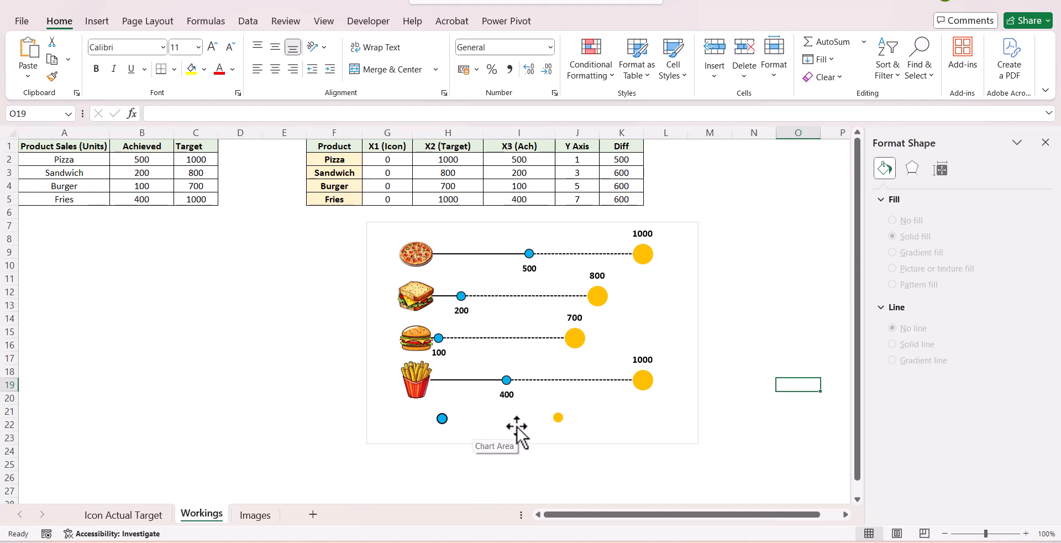
Step: Add a text box between the two legend circles with the text "Sales Achieved"
{"action": "left_click", "coordinate": [95, 20]}
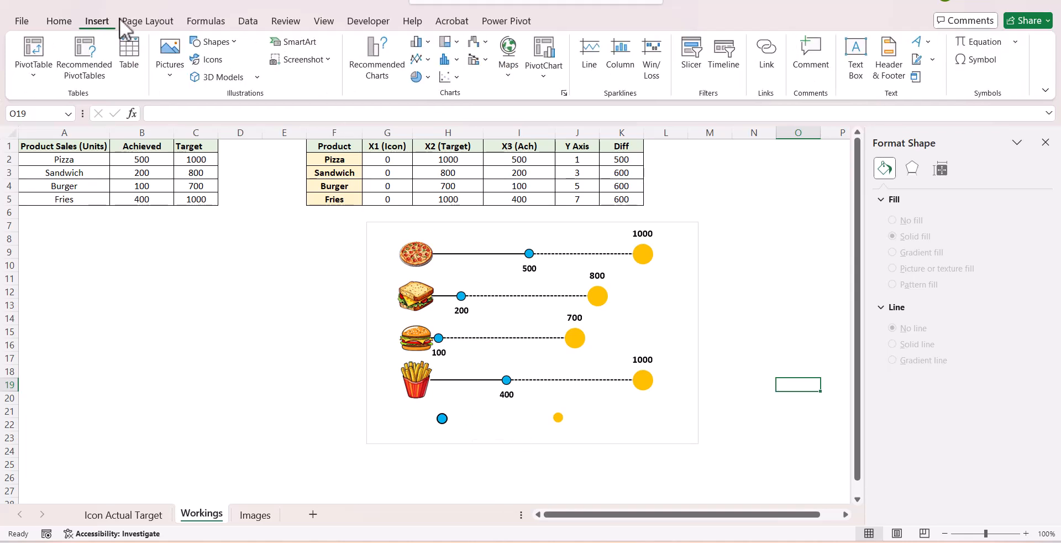
{"action": "left_click", "coordinate": [863, 51]}
{"action": "left_click_drag", "start_coordinate": [462, 414], "coordinate": [529, 426]}
{"action": "type", "text": "Sales"}
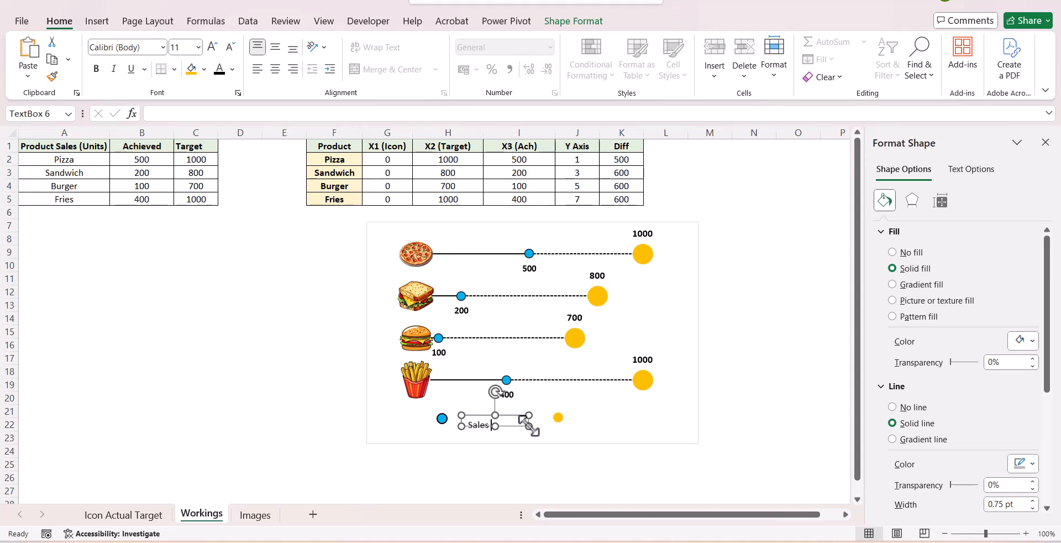
{"action": "type", "text": " Achieved"}
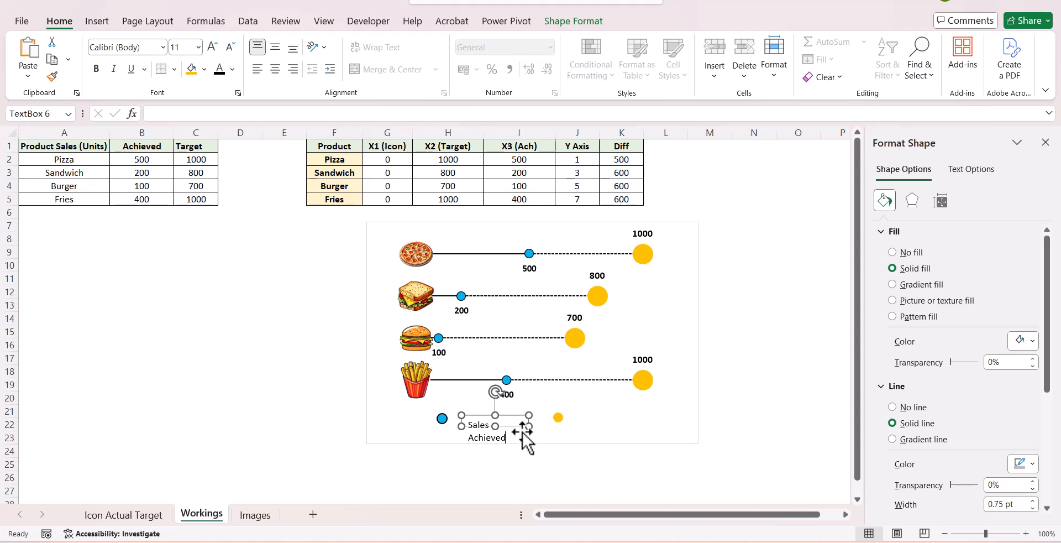
Step: Make the Sales Achieved label bold at size 9 and enlarge its text box to about 2.73 by 0.68 cm
{"action": "left_click", "coordinate": [510, 418]}
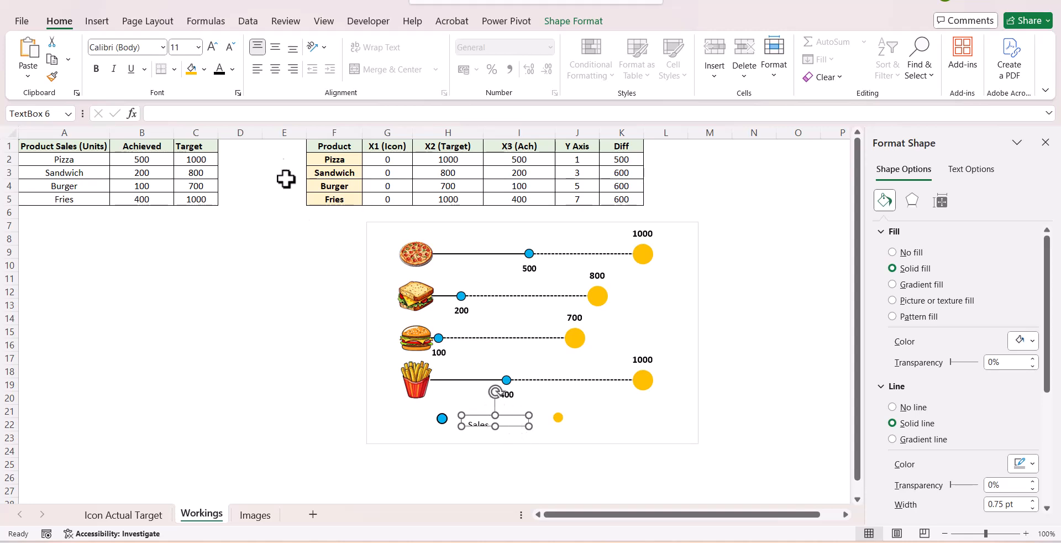
{"action": "left_click", "coordinate": [233, 46]}
{"action": "left_click", "coordinate": [233, 45]}
{"action": "left_click", "coordinate": [233, 45]}
{"action": "left_click", "coordinate": [96, 68]}
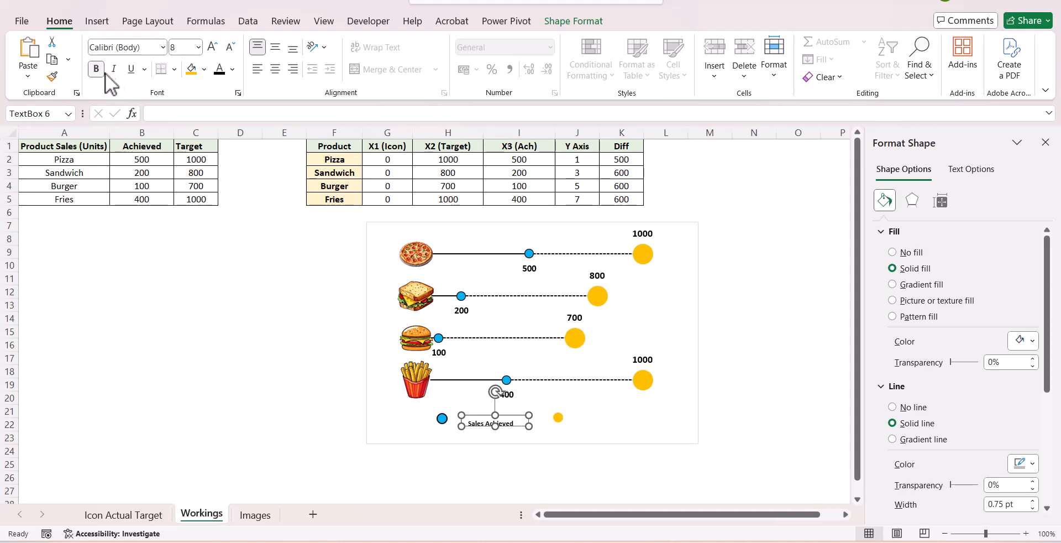
{"action": "left_click", "coordinate": [212, 47]}
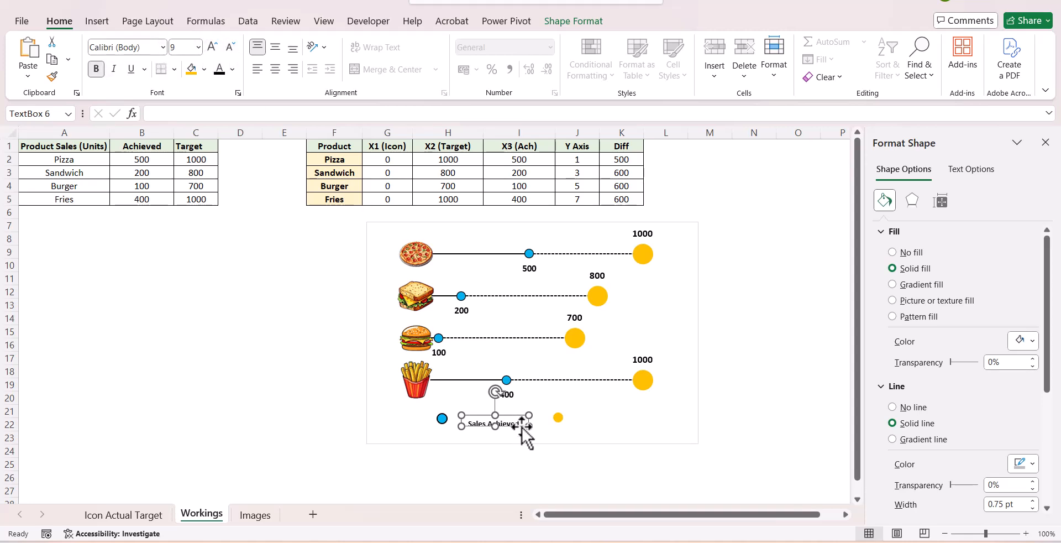
{"action": "left_click", "coordinate": [532, 434]}
{"action": "left_click", "coordinate": [532, 435]}
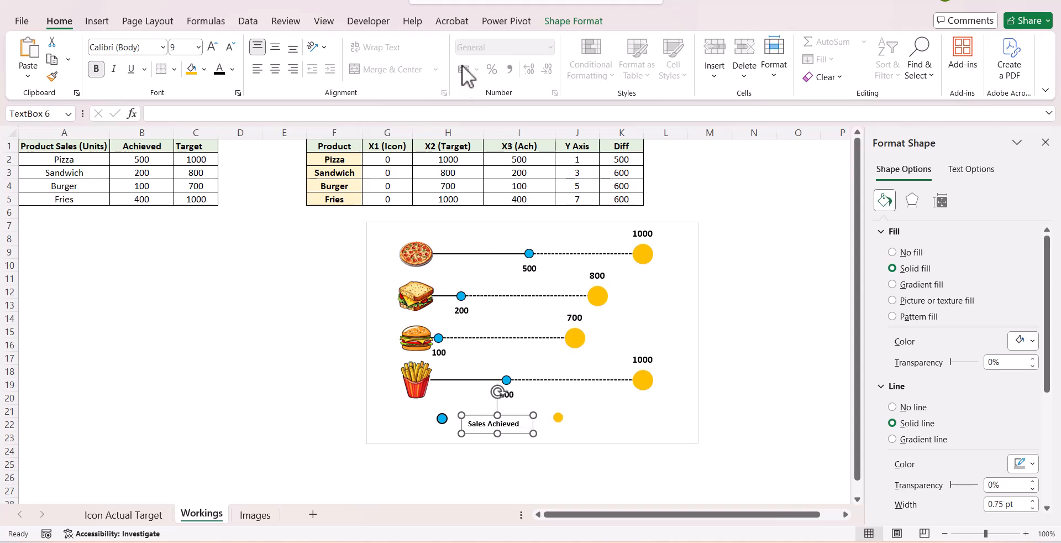
Step: Remove the outline of the Sales Achieved text box and move it closer to the light blue circle, level with it
{"action": "left_click", "coordinate": [548, 22]}
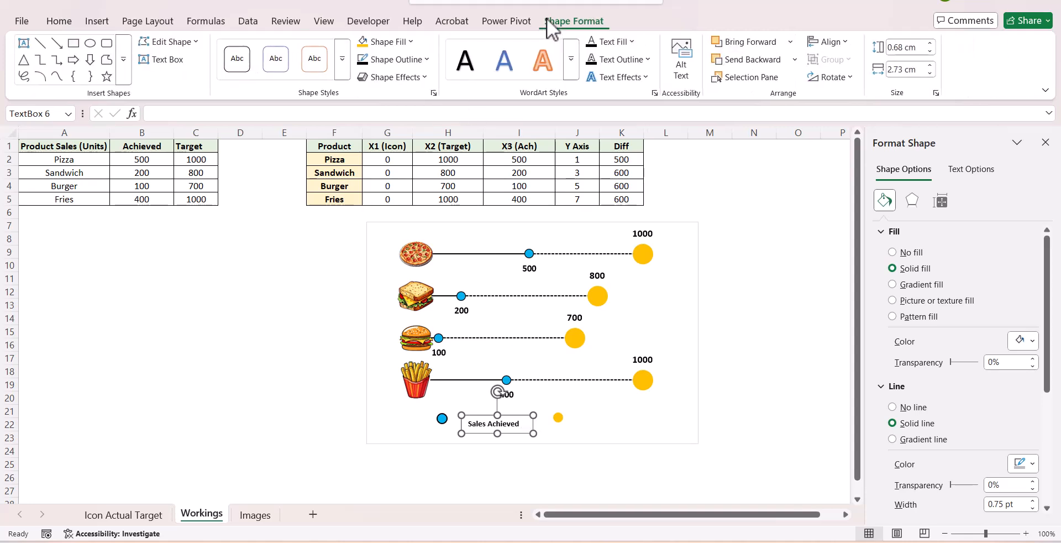
{"action": "left_click", "coordinate": [427, 61]}
{"action": "left_click", "coordinate": [431, 314]}
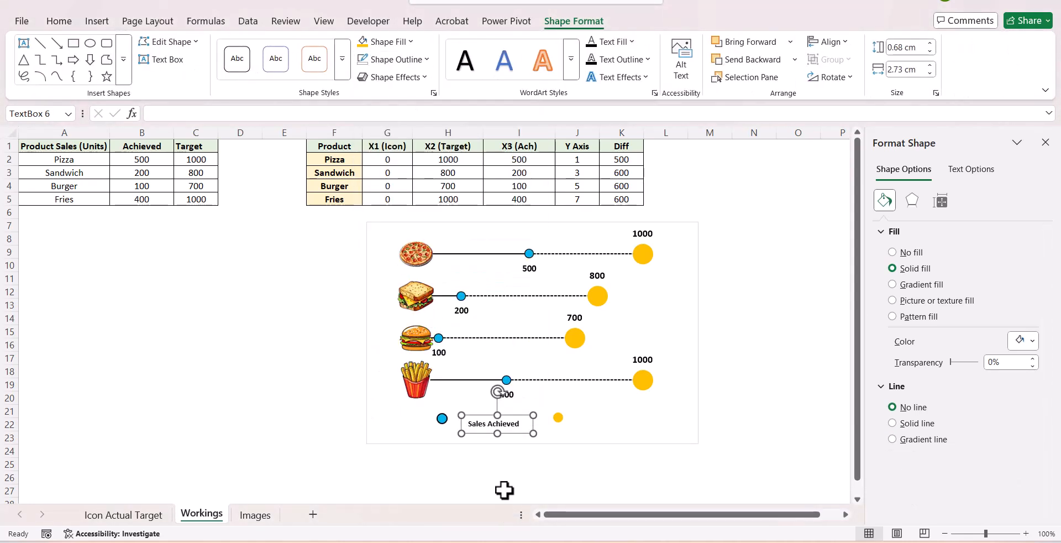
{"action": "left_click", "coordinate": [505, 490]}
{"action": "left_click", "coordinate": [477, 415]}
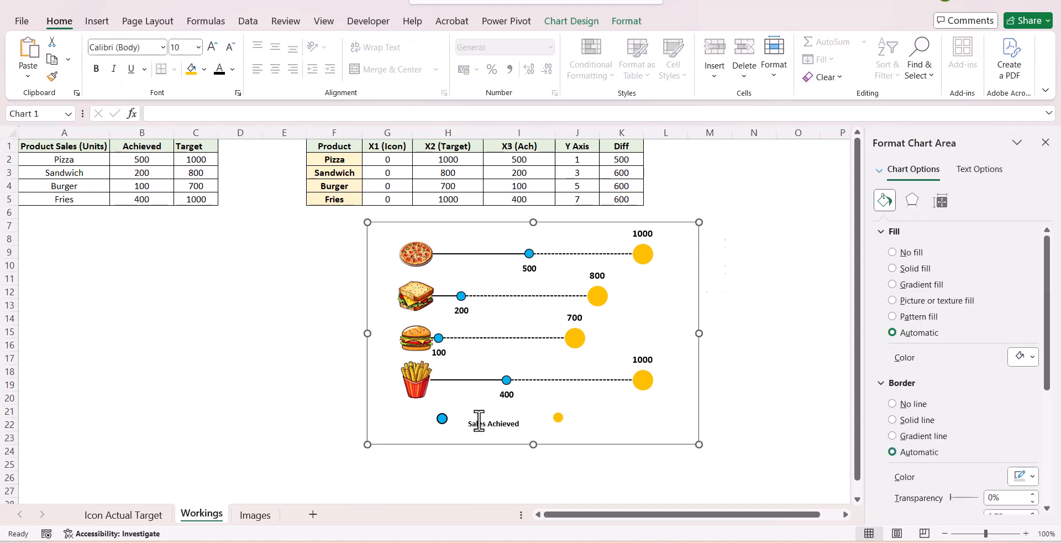
{"action": "left_click", "coordinate": [478, 420]}
{"action": "left_click_drag", "start_coordinate": [473, 415], "coordinate": [465, 409]}
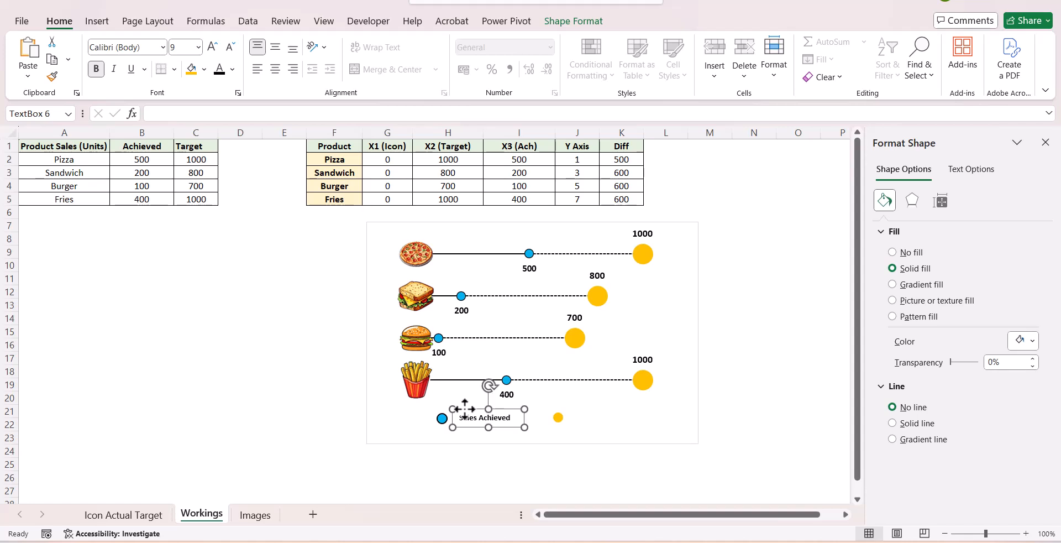
Step: Copy the Sales Achieved label to the right of the orange circle and change its text to "Sales Target"
{"action": "left_click_drag", "start_coordinate": [481, 421], "coordinate": [644, 419]}
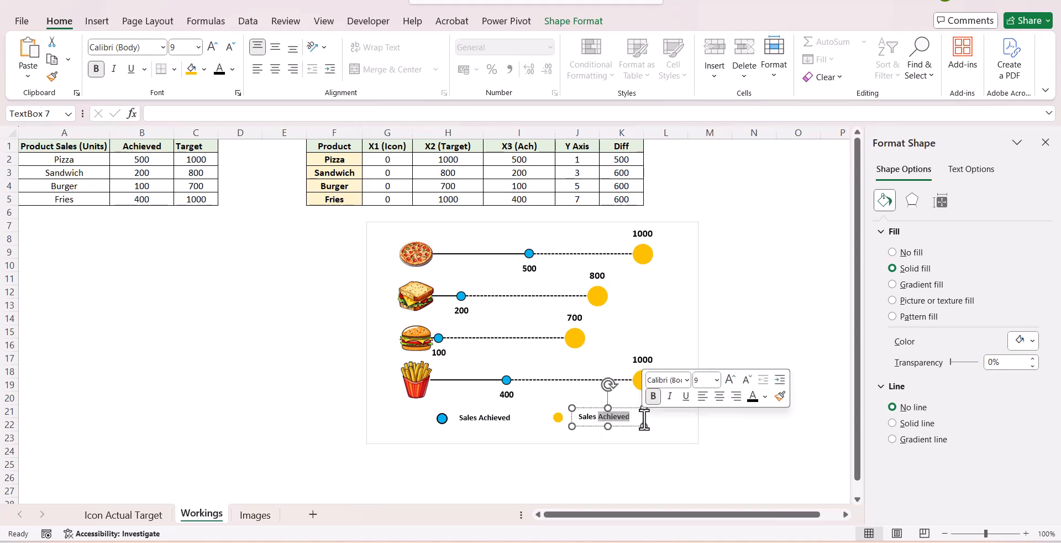
{"action": "type", "text": "Target"}
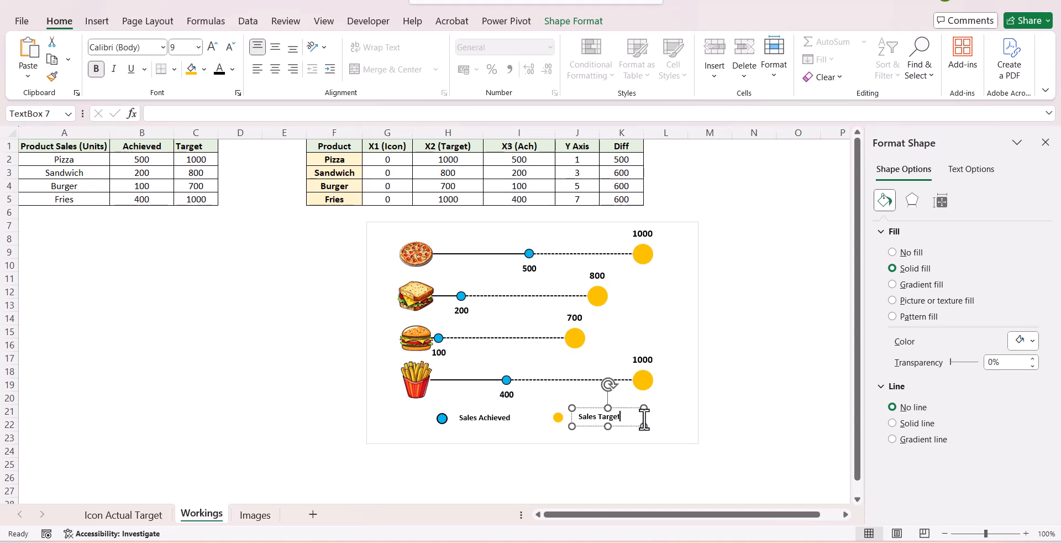
{"action": "left_click", "coordinate": [637, 450]}
Step: Move the orange circle and the Sales Target label left, closer to the Sales Achieved label
{"action": "left_click", "coordinate": [558, 417]}
{"action": "mouse_move", "coordinate": [559, 417]}
{"action": "left_mouse_down"}
{"action": "mouse_move", "coordinate": [528, 415]}
{"action": "mouse_move", "coordinate": [589, 408]}
{"action": "mouse_move", "coordinate": [563, 407]}
{"action": "left_mouse_up"}
{"action": "left_click", "coordinate": [591, 415]}
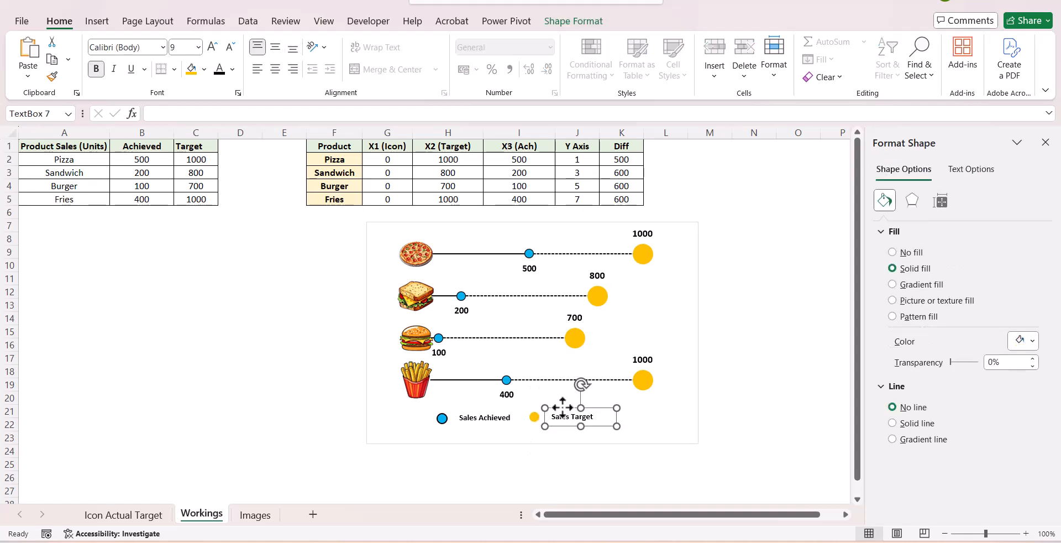
{"action": "left_click", "coordinate": [587, 470]}
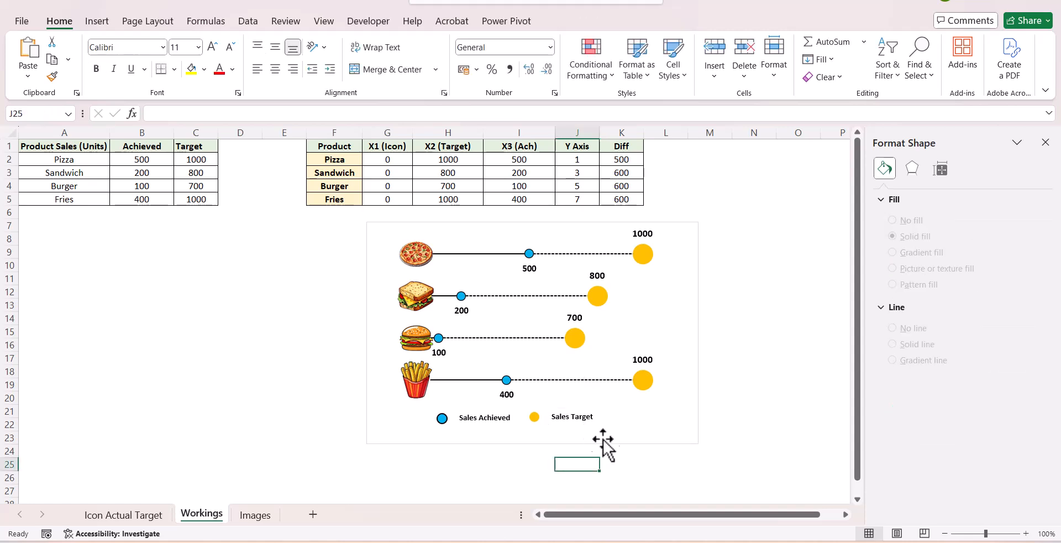
Step: Set Burger's Achieved value in B4 to 300
{"action": "left_click", "coordinate": [141, 187]}
{"action": "type", "text": "3"}
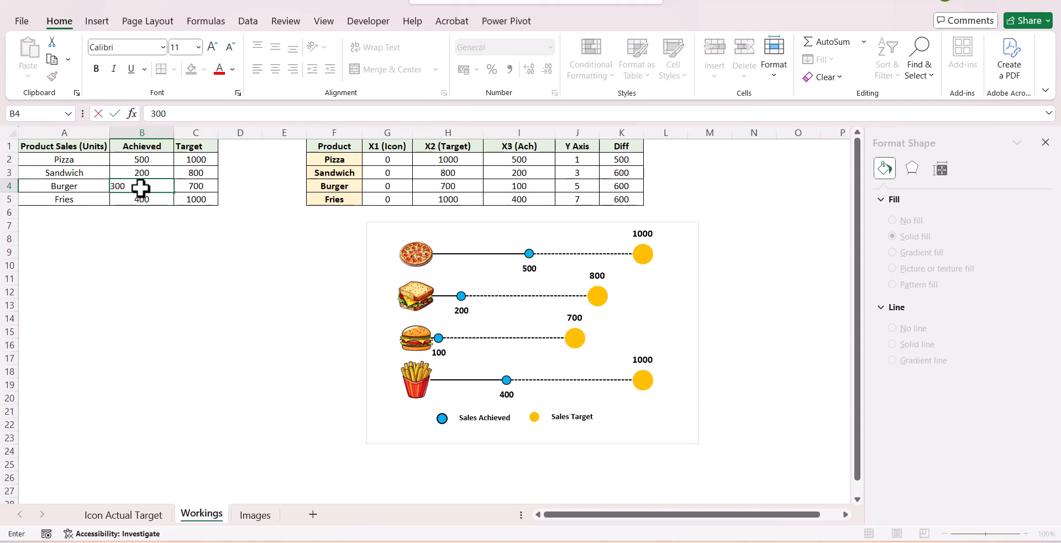
{"action": "key", "text": "Return"}
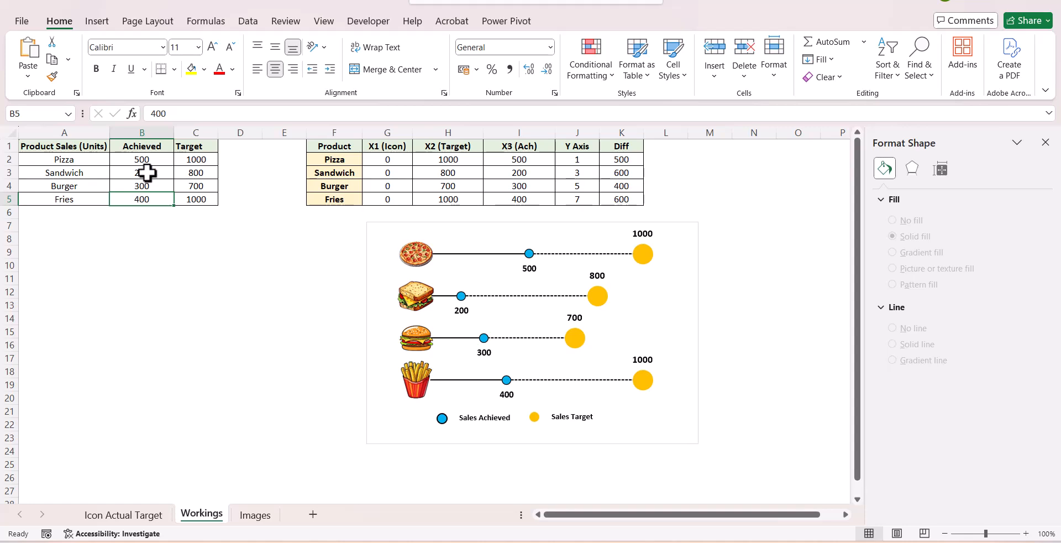
Step: Set Sandwich's Achieved value in B3 to 800, equal to its target
{"action": "left_click", "coordinate": [163, 175]}
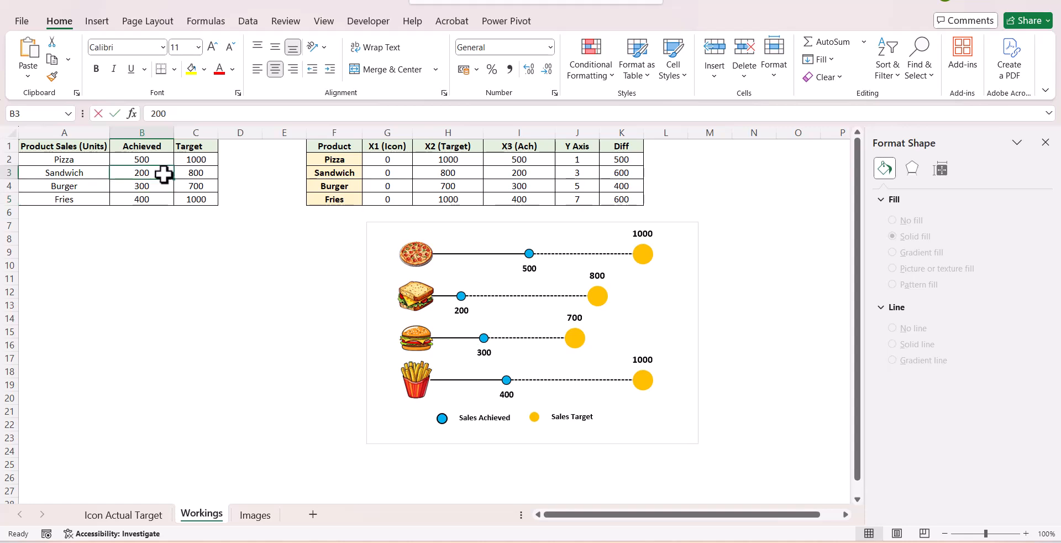
{"action": "type", "text": "80"}
{"action": "key", "text": "Return"}
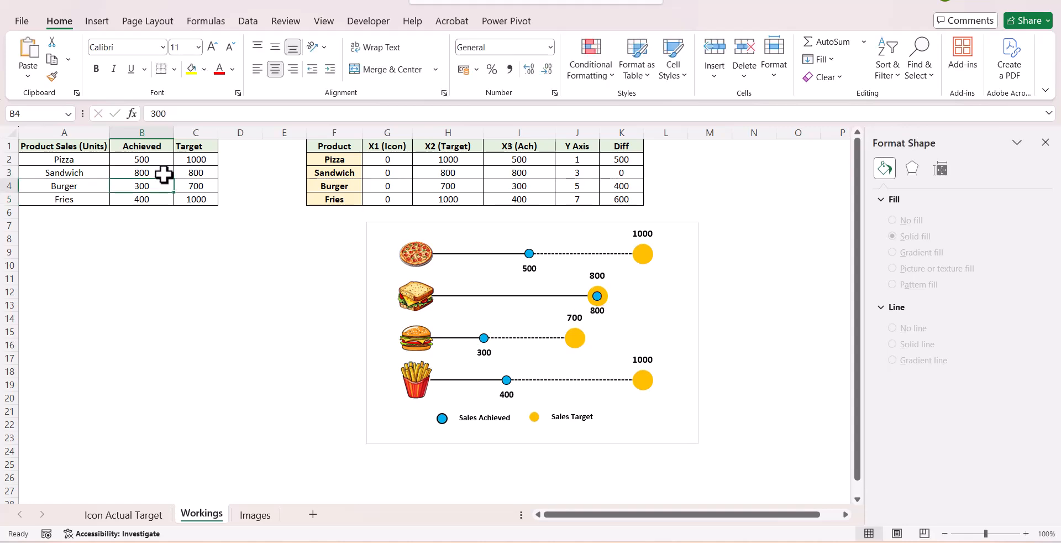
Step: Set Sandwich's Achieved value in B3 to 1000, above its target
{"action": "left_click", "coordinate": [163, 175]}
{"action": "type", "text": "1"}
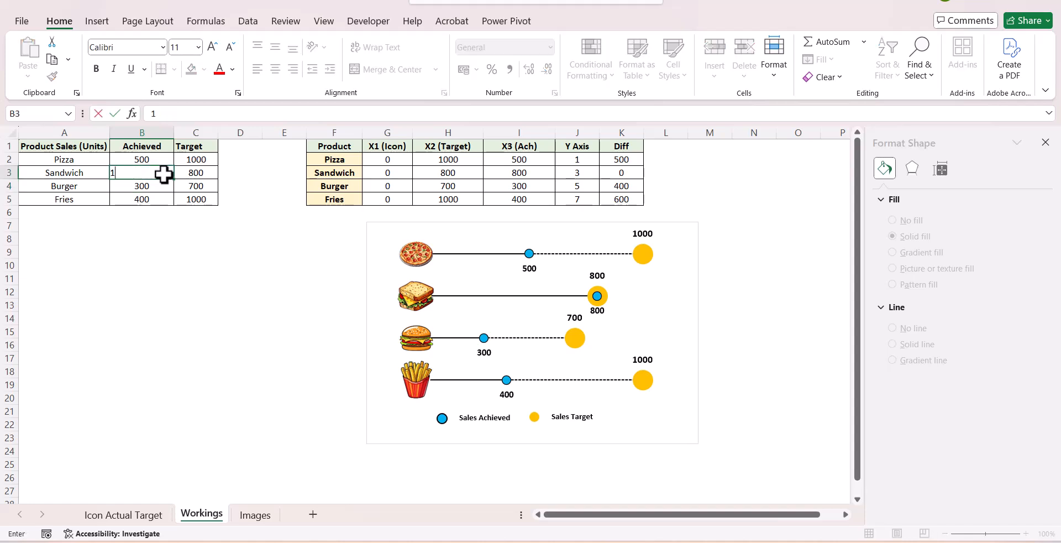
{"action": "type", "text": "000"}
{"action": "key", "text": "Return"}
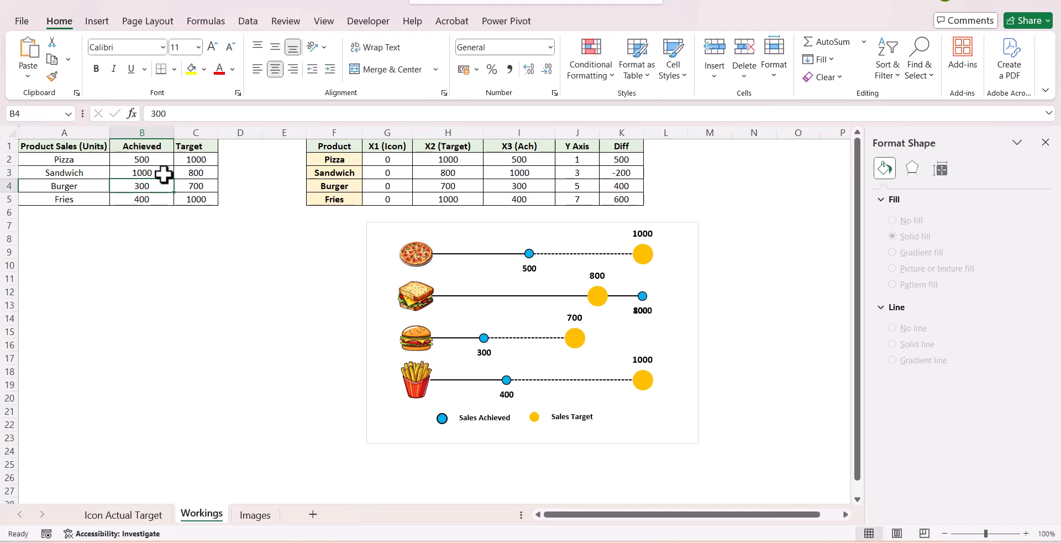